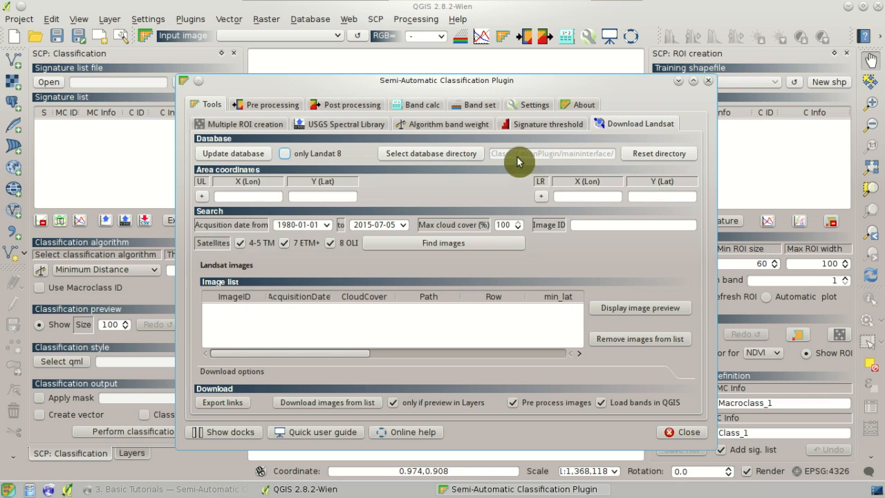
# - Create a folder named LandsatDB in /home/user and set it as the Landsat database directory
pyautogui.click(453, 160)
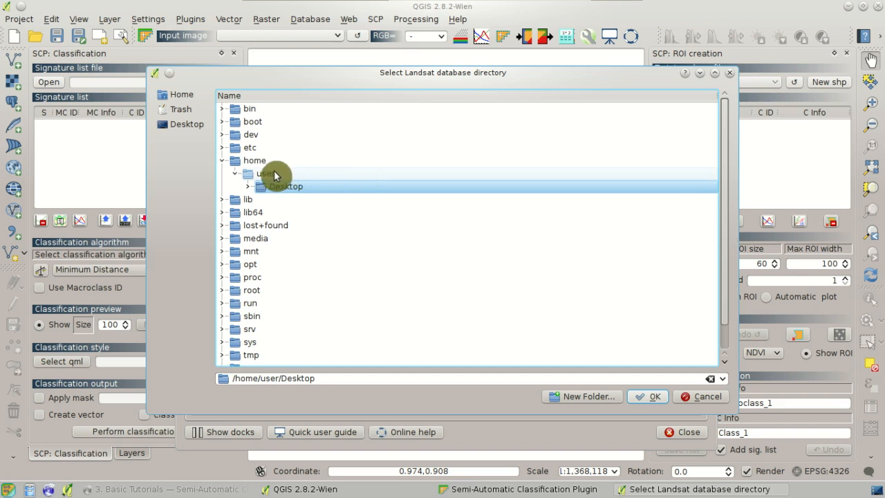
pyautogui.click(275, 175)
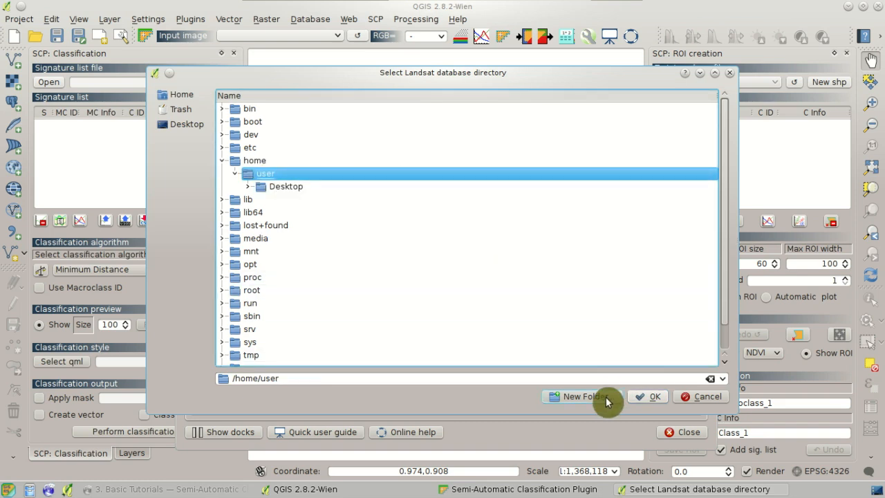
pyautogui.click(585, 396)
pyautogui.write('LandsatDB')
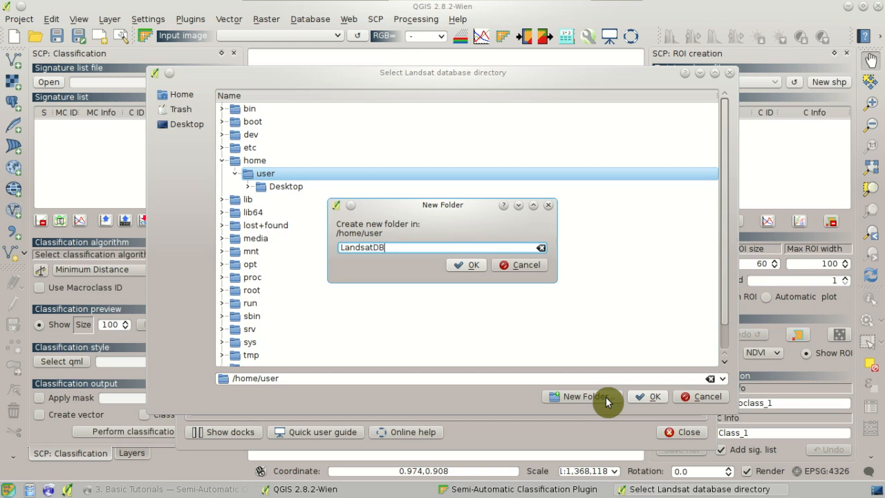
pyautogui.click(470, 267)
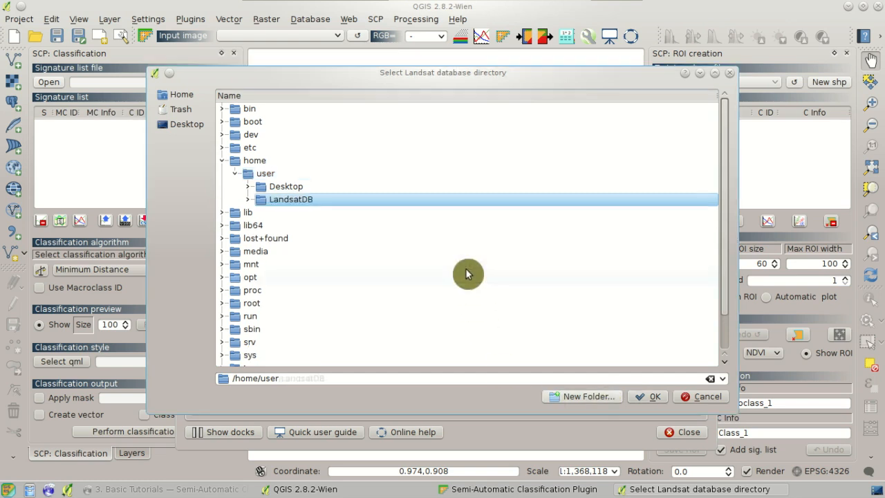
pyautogui.click(648, 397)
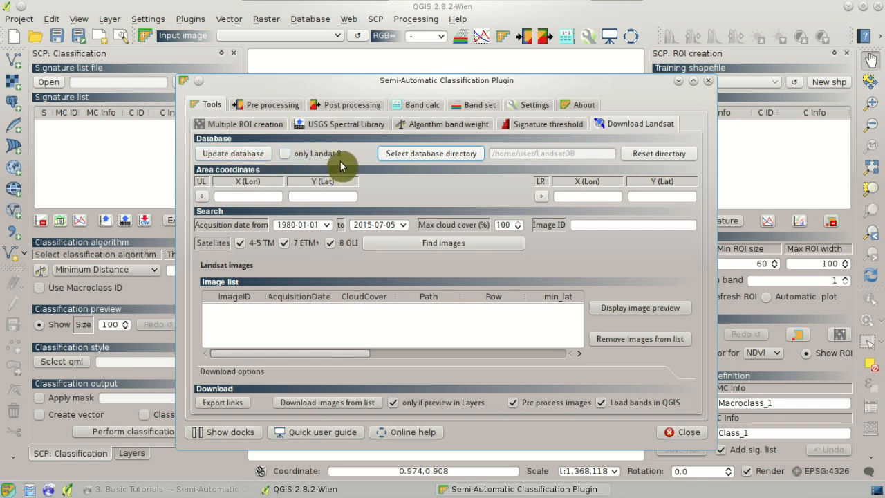
# - Limit the Landsat database to Landsat 8 only and download the database update
pyautogui.click(308, 158)
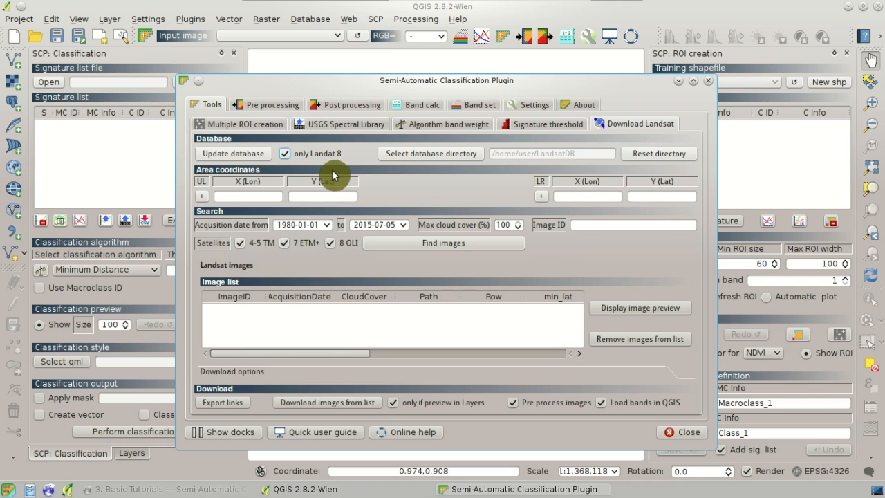
pyautogui.click(263, 166)
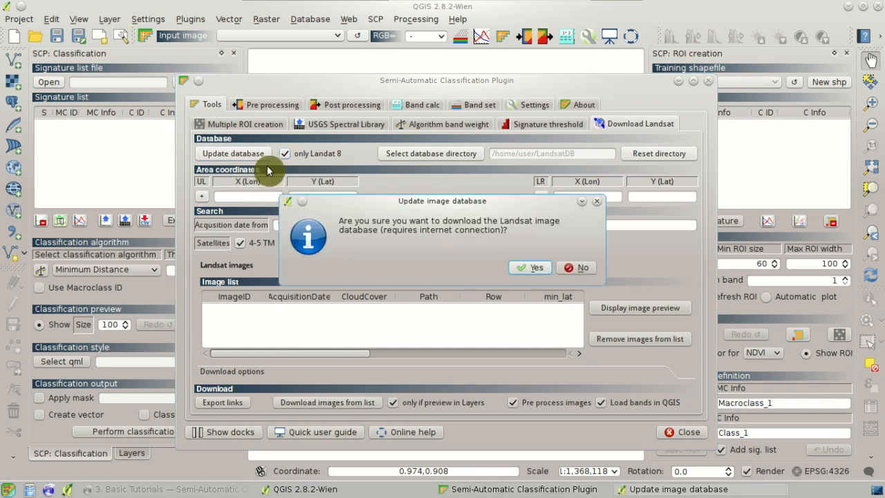
pyautogui.click(531, 269)
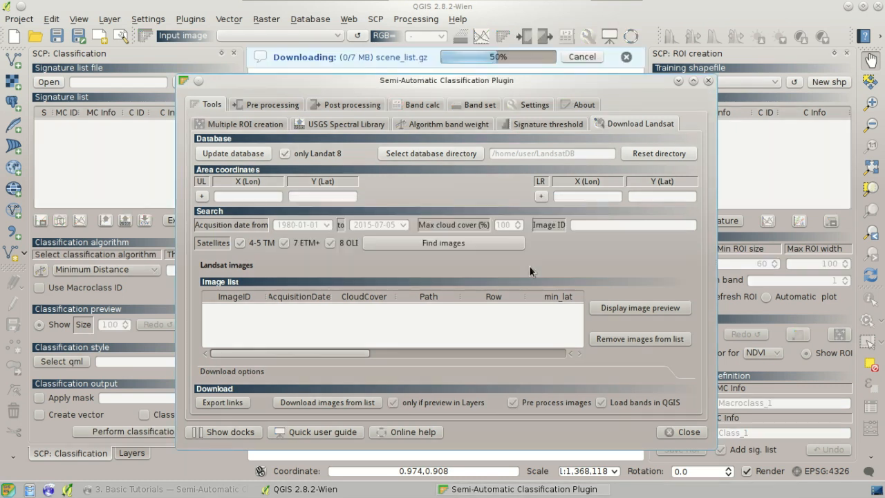
pyautogui.click(521, 17)
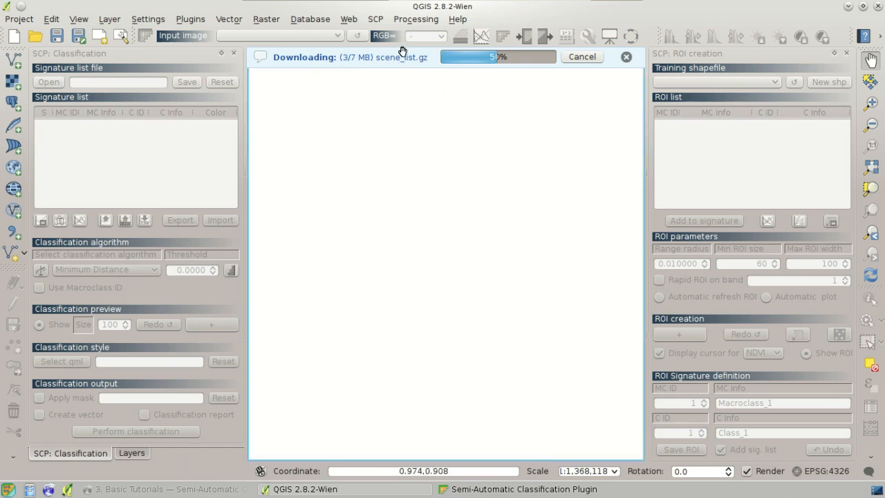
pyautogui.click(456, 89)
pyautogui.click(507, 489)
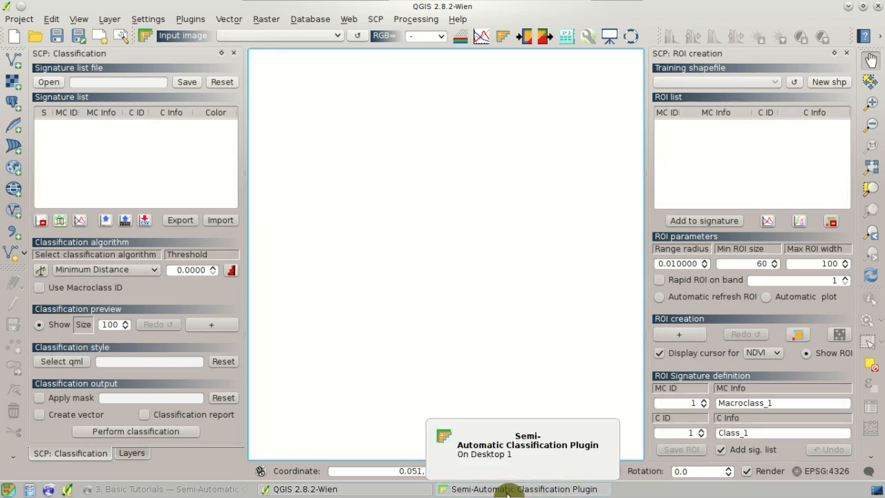
pyautogui.click(508, 490)
pyautogui.moveTo(405, 79); pyautogui.dragTo(394, 55)
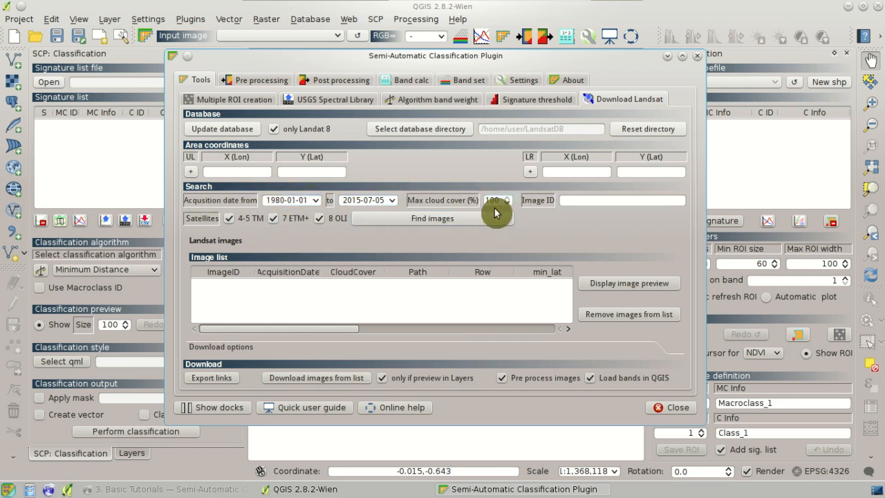
pyautogui.click(585, 201)
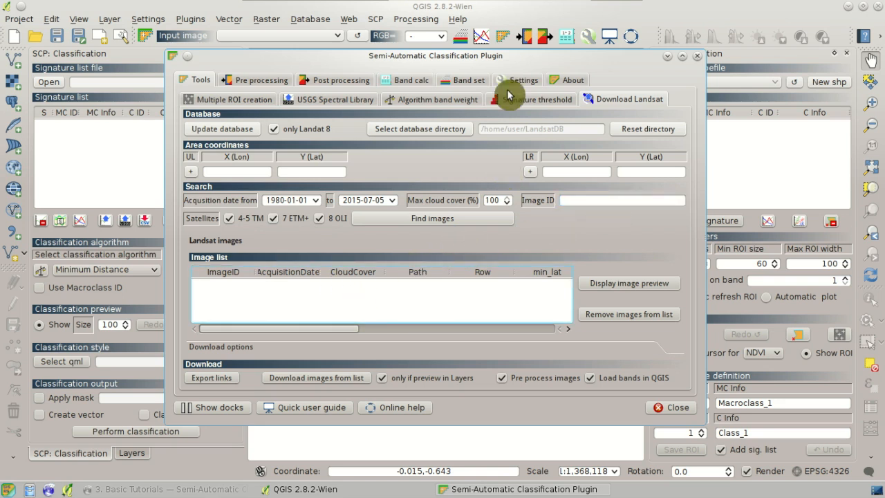
pyautogui.moveTo(450, 55); pyautogui.dragTo(560, 52)
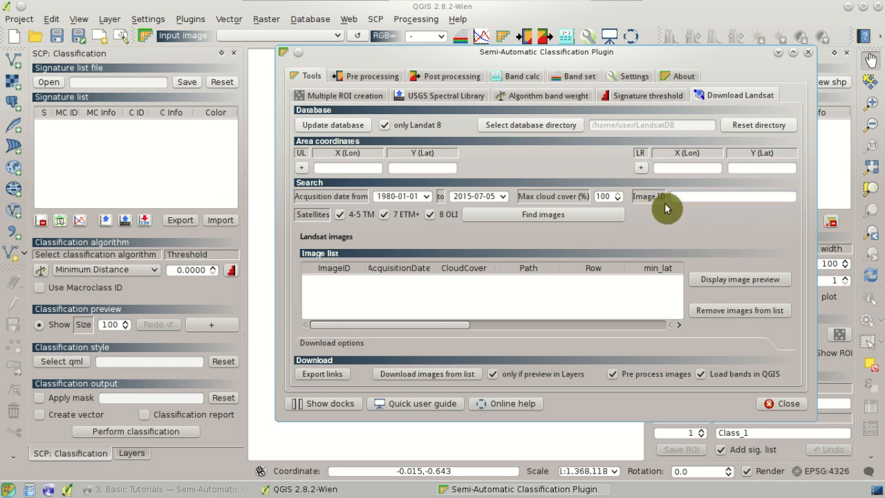
pyautogui.click(342, 168)
pyautogui.click(168, 489)
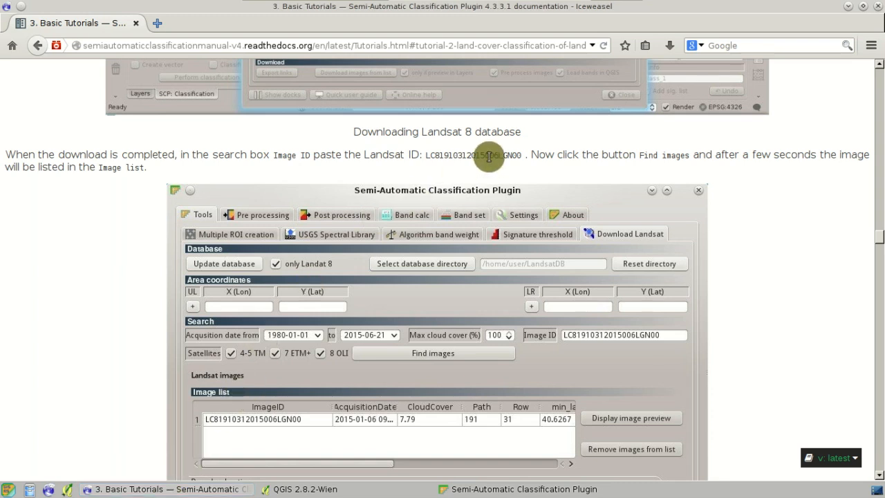
pyautogui.moveTo(425, 157)
pyautogui.mouseDown()
pyautogui.moveTo(523, 155)
pyautogui.moveTo(426, 157)
pyautogui.moveTo(435, 155)
pyautogui.mouseUp()
pyautogui.rightClick(441, 161)
pyautogui.click(455, 167)
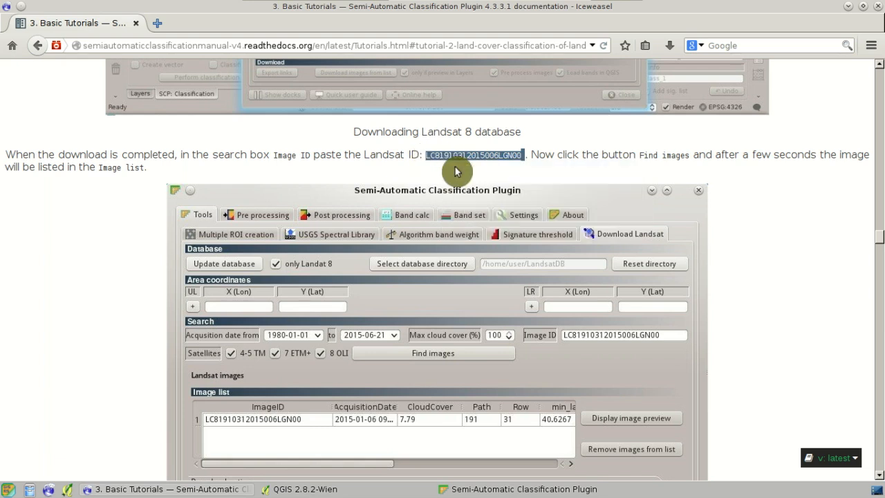
pyautogui.click(509, 484)
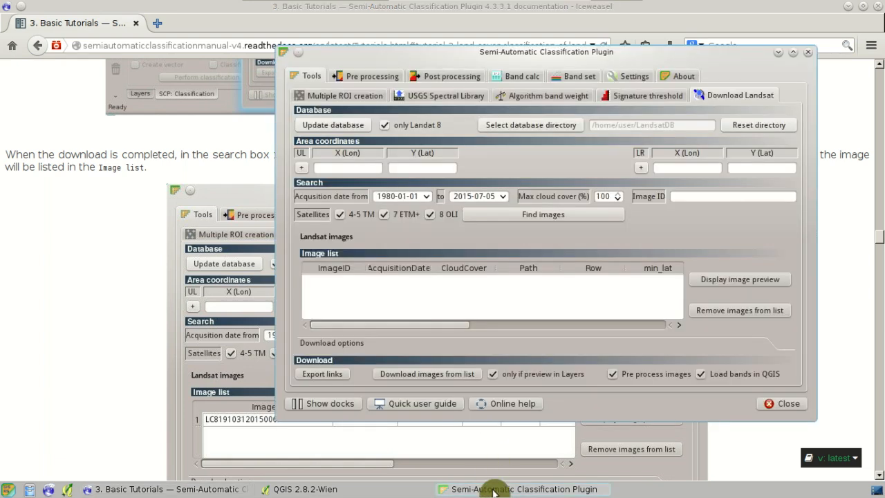
pyautogui.click(717, 202)
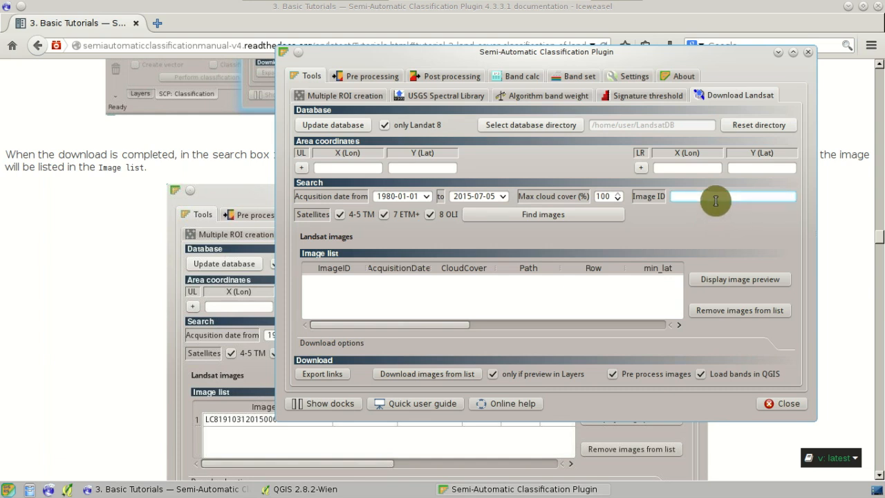
pyautogui.click(716, 201)
pyautogui.rightClick(716, 200)
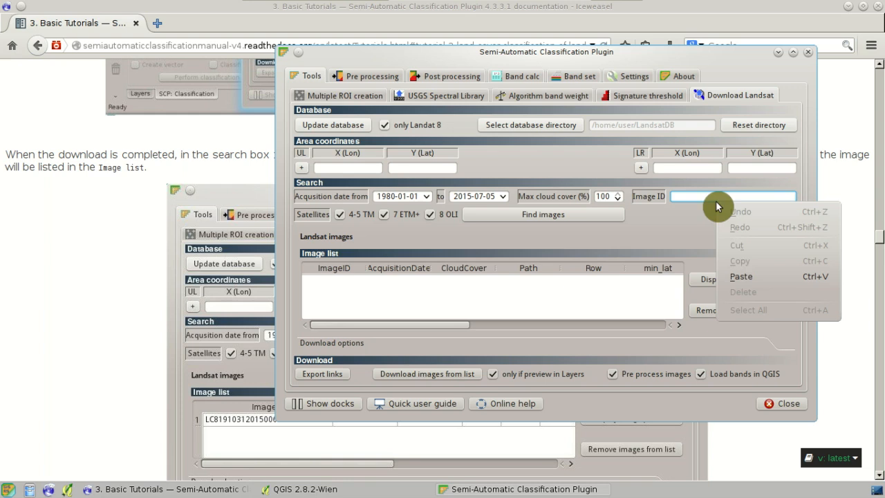
pyautogui.click(762, 274)
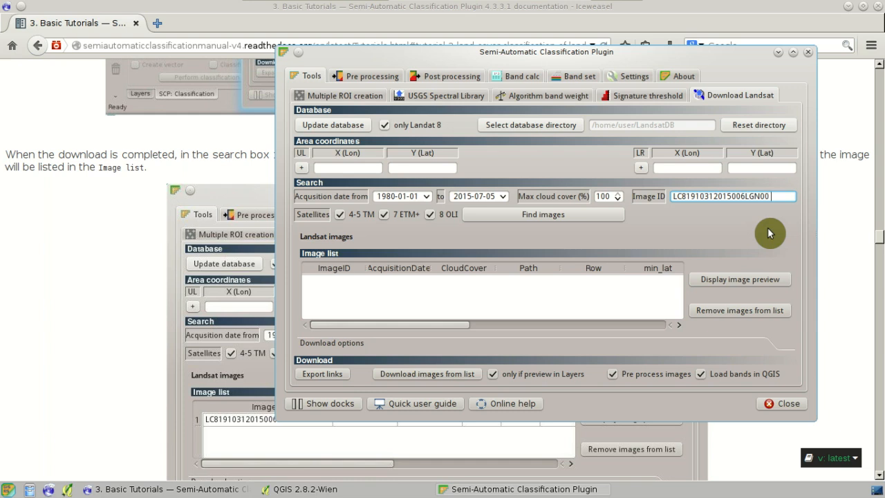
pyautogui.click(583, 222)
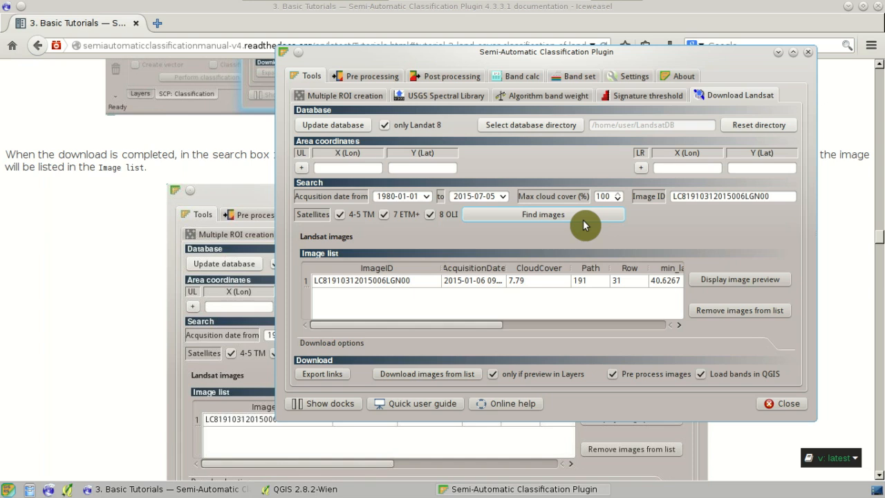
pyautogui.click(379, 280)
pyautogui.click(384, 281)
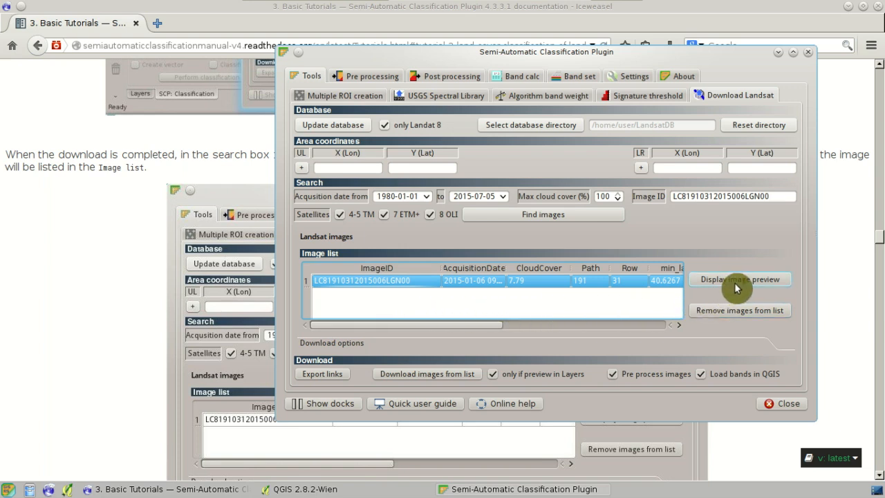
pyautogui.click(780, 288)
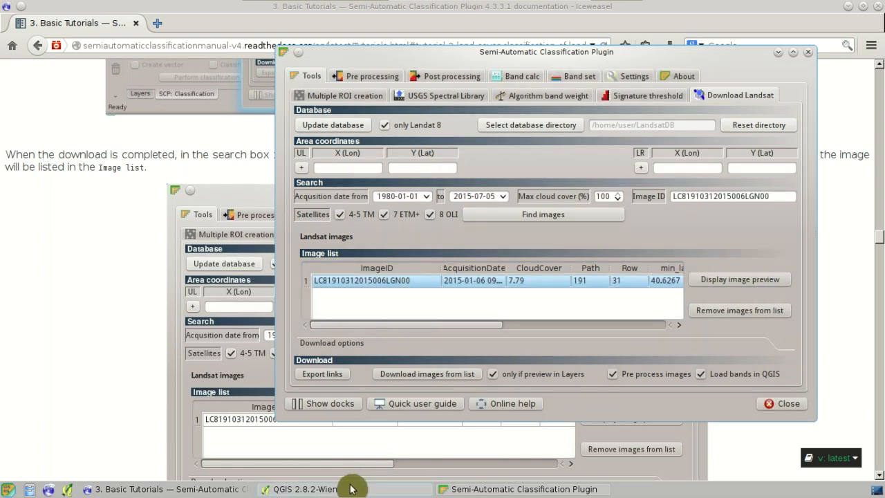
pyautogui.click(349, 490)
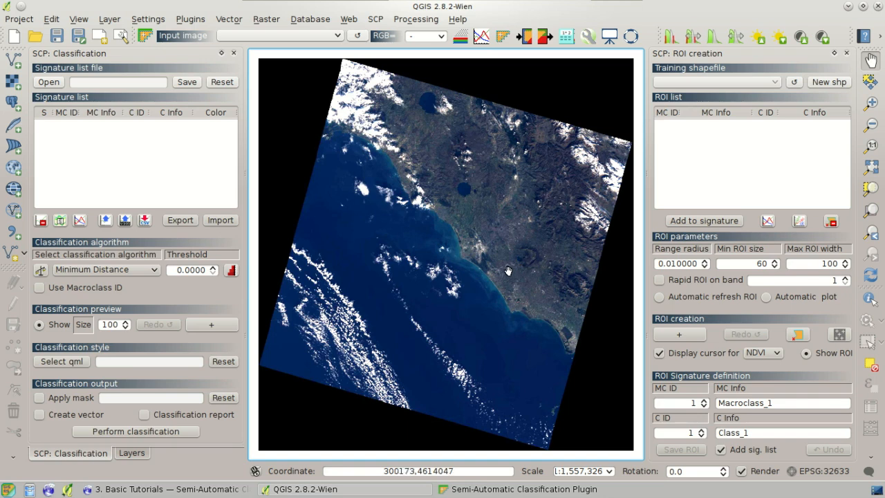
pyautogui.scroll(1, 515, 270)
pyautogui.scroll(1, 508, 270)
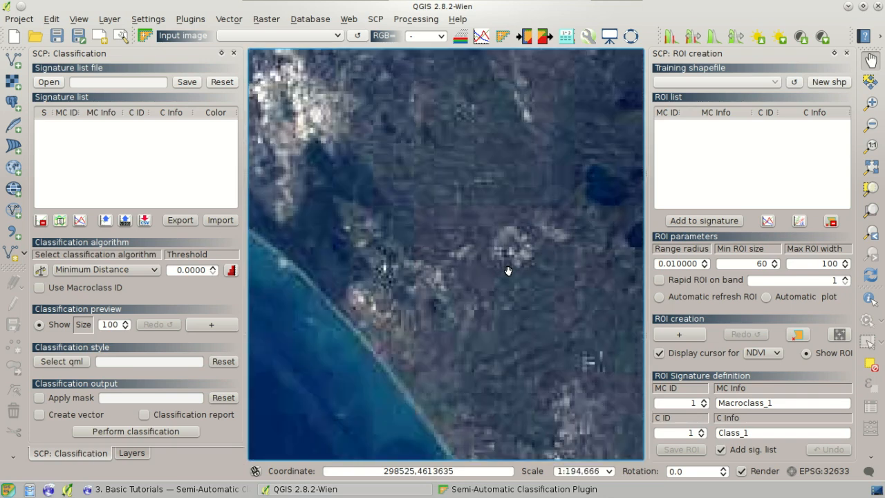
pyautogui.scroll(-1, 508, 271)
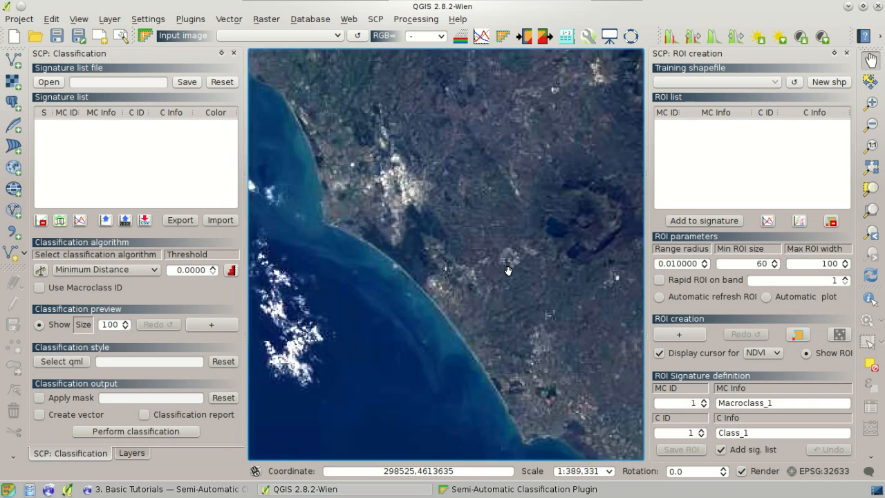
pyautogui.scroll(-2, 508, 271)
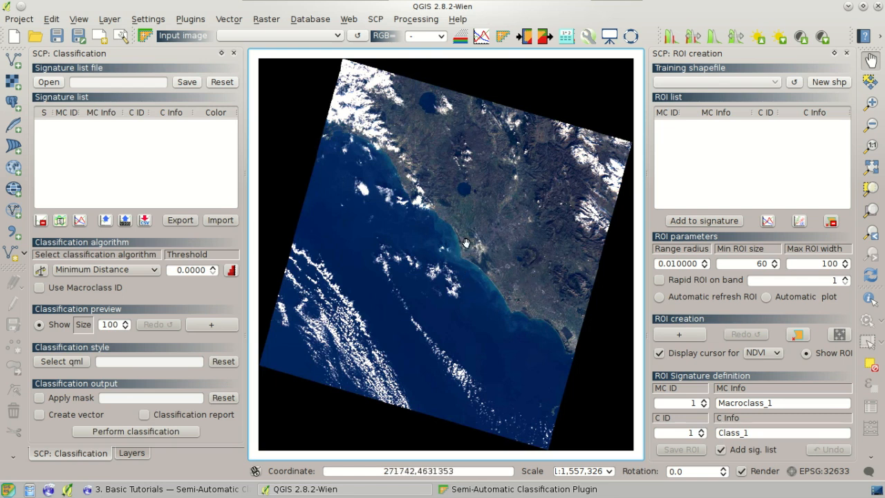
# - In the plugin's download options, exclude Landsat 8 bands 1, 8 (Panchromatic), 9, 10, 11 and QA, keeping bands 2 to 7
pyautogui.click(517, 488)
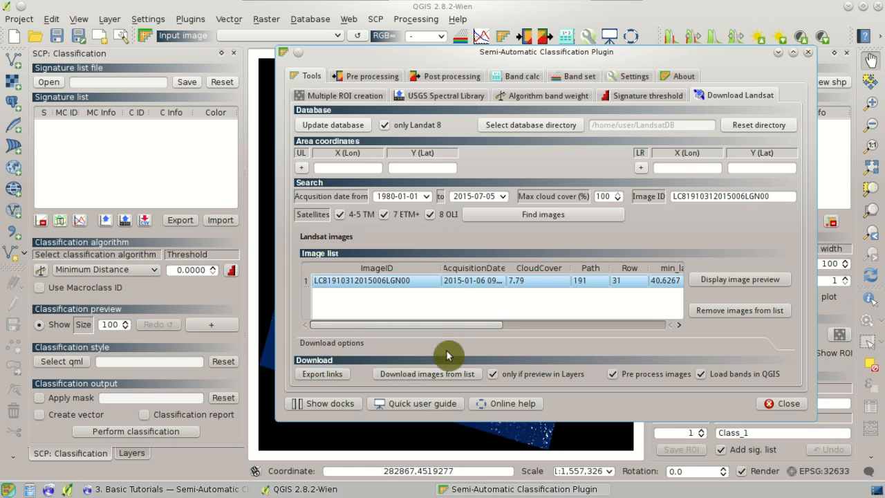
pyautogui.click(499, 344)
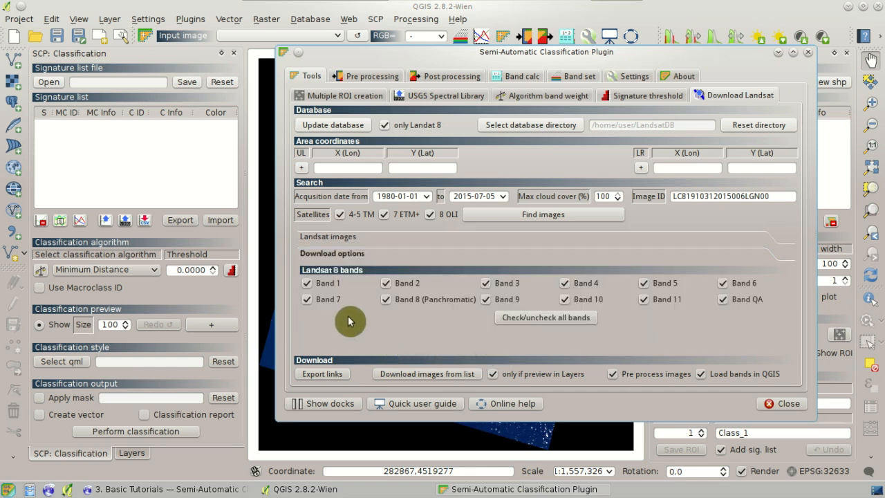
pyautogui.click(334, 288)
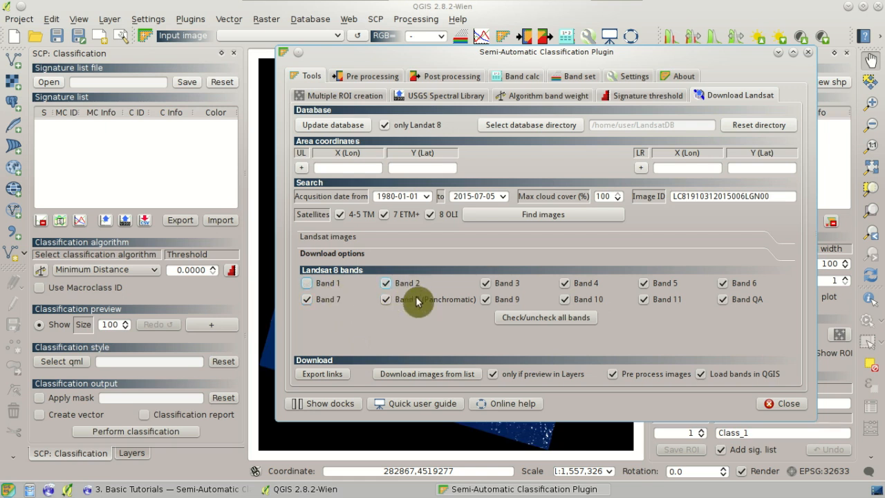
pyautogui.click(418, 304)
pyautogui.click(508, 302)
pyautogui.click(603, 308)
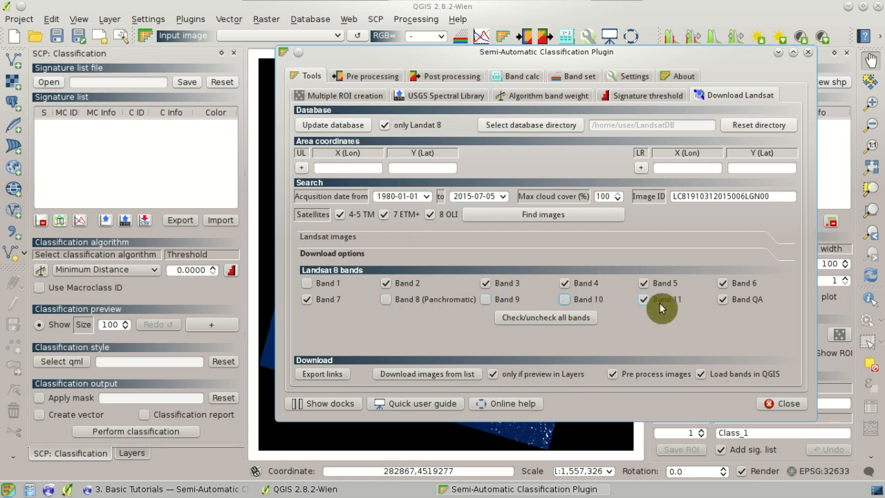
pyautogui.click(664, 306)
pyautogui.click(748, 309)
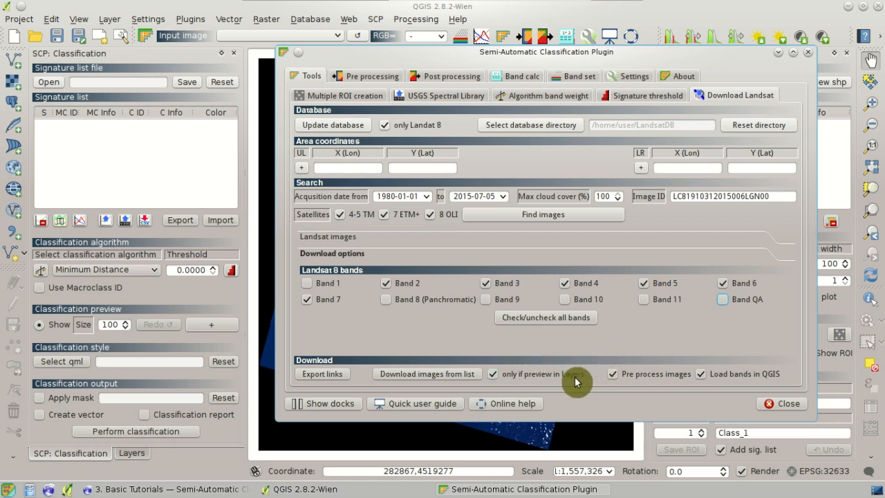
# - Turn off the preview-only restriction, image pre-processing and loading of the bands in QGIS for the download
pyautogui.click(535, 380)
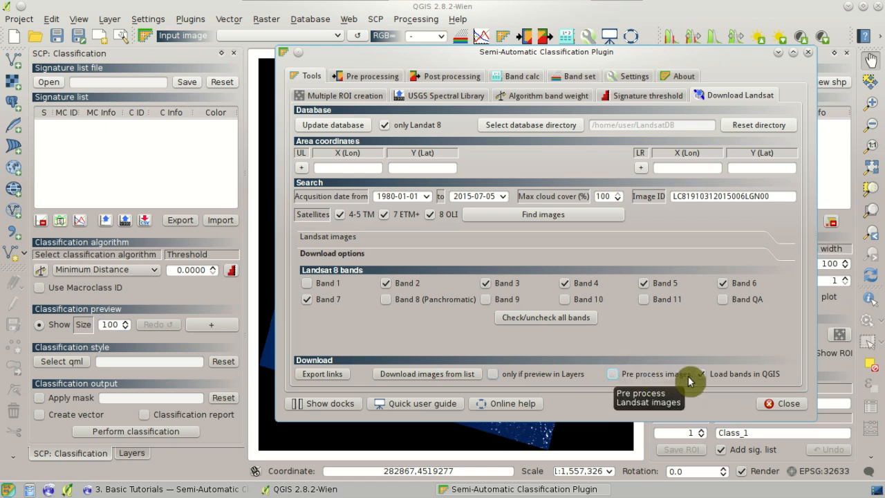
pyautogui.click(719, 380)
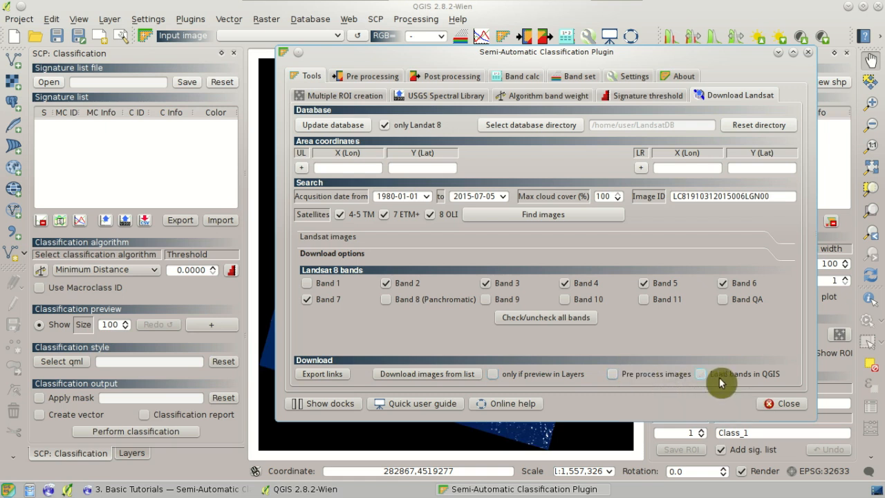
# - Download the selected bands of the listed image into the Desktop folder and follow the download progress
pyautogui.click(450, 377)
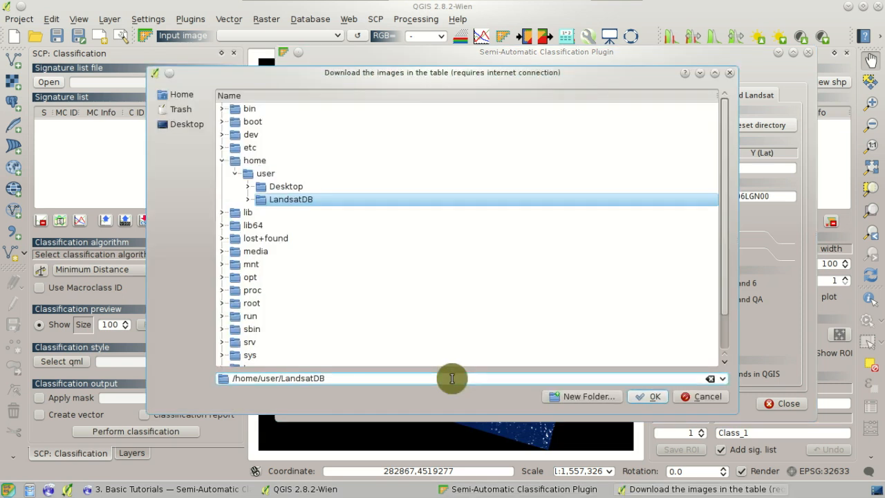
pyautogui.click(285, 190)
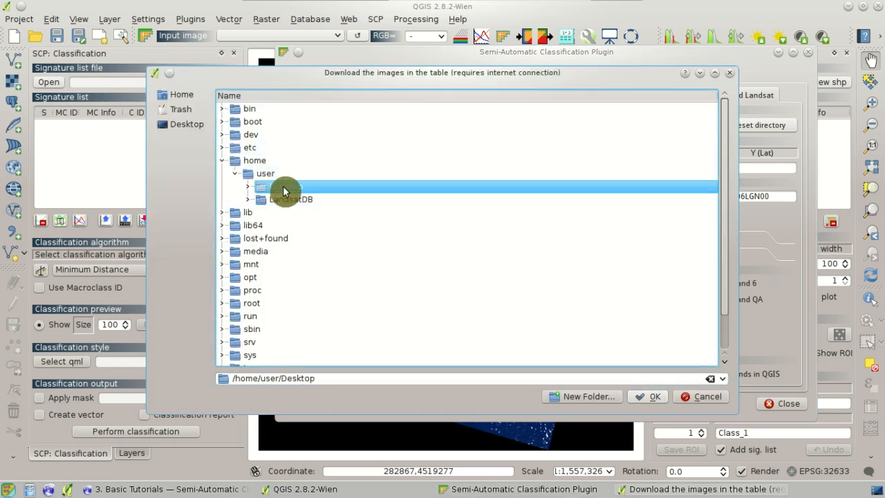
pyautogui.click(651, 401)
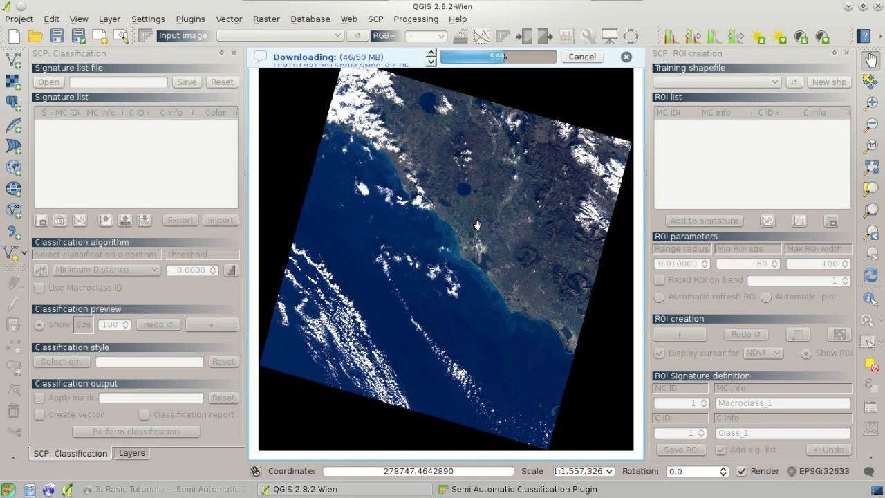
pyautogui.click(430, 62)
pyautogui.click(429, 61)
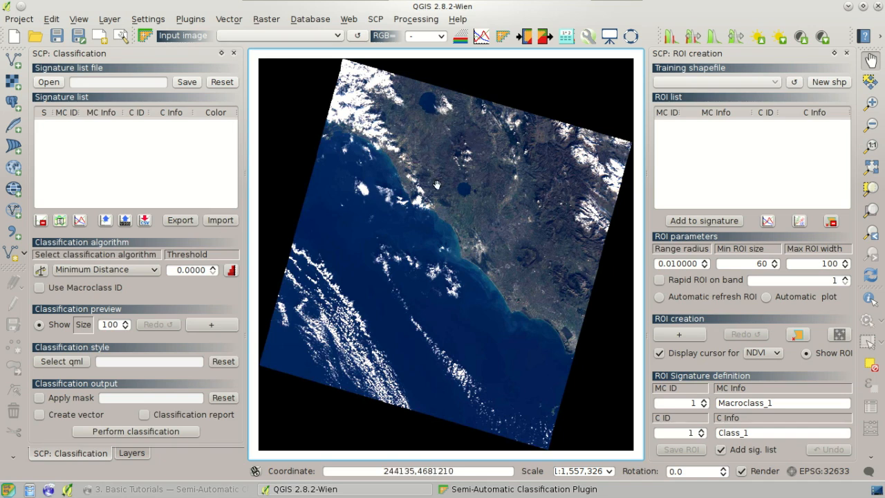
pyautogui.click(876, 492)
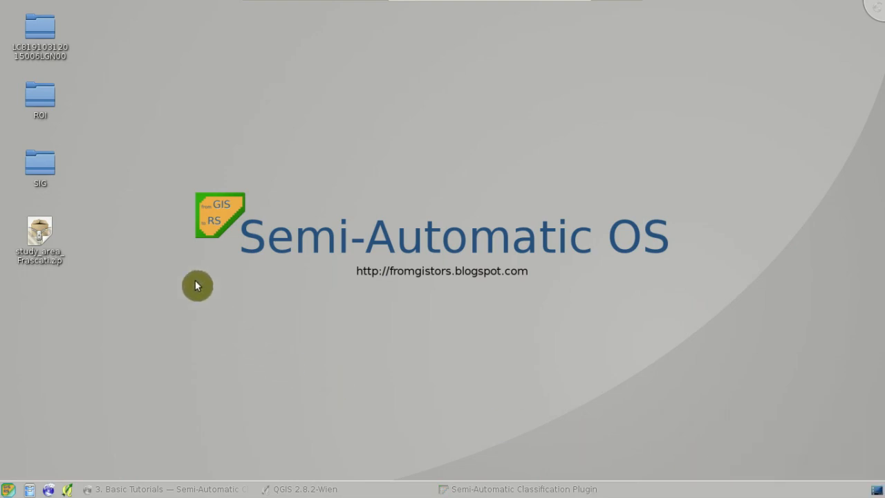
pyautogui.click(45, 23)
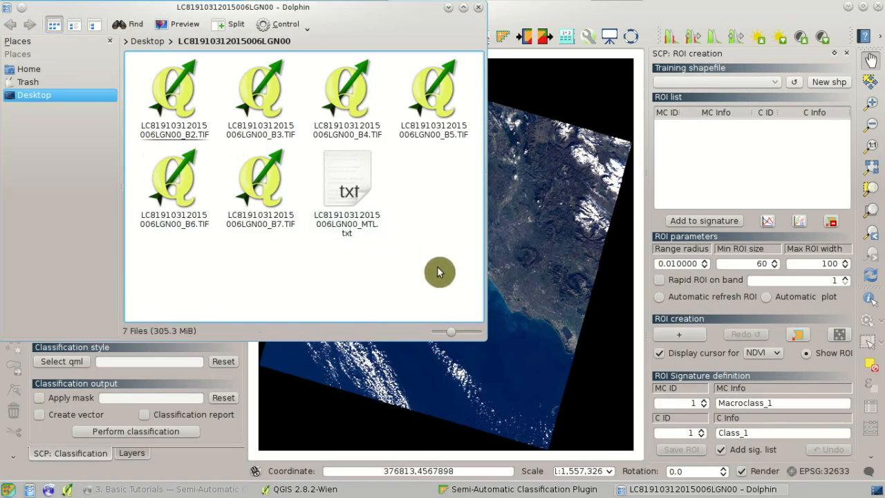
pyautogui.moveTo(462, 278); pyautogui.dragTo(158, 56)
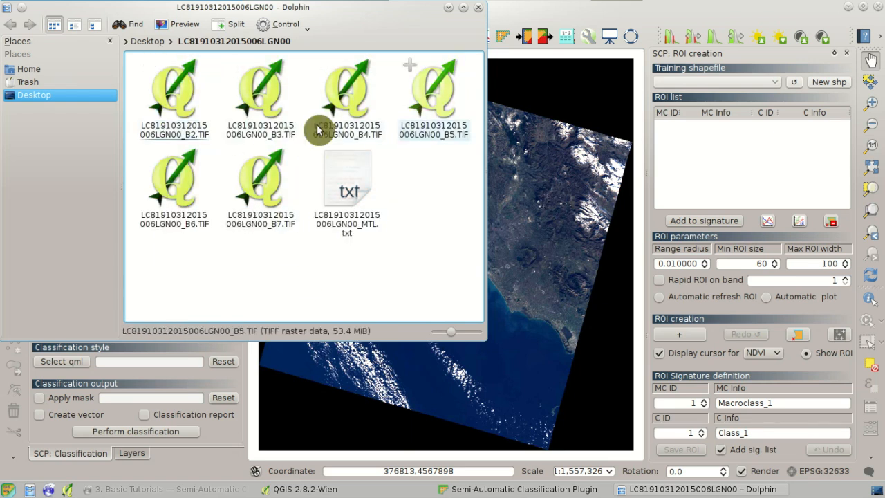
pyautogui.moveTo(439, 244); pyautogui.dragTo(347, 177)
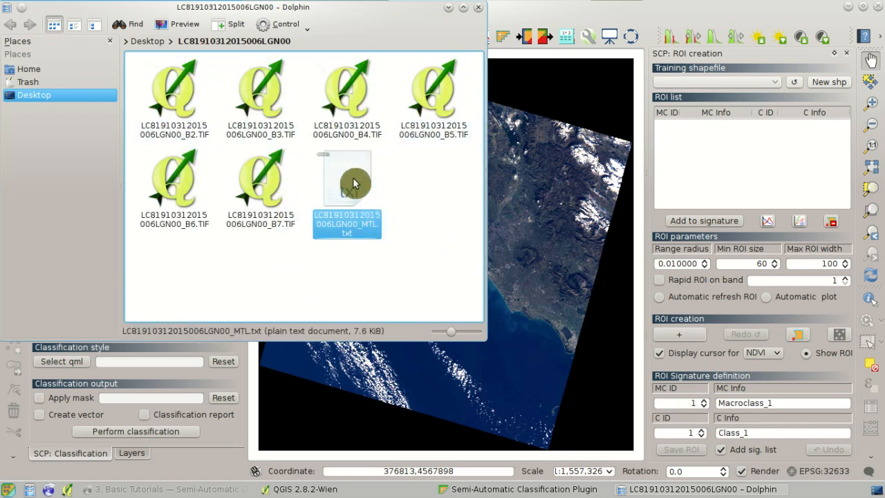
pyautogui.click(406, 225)
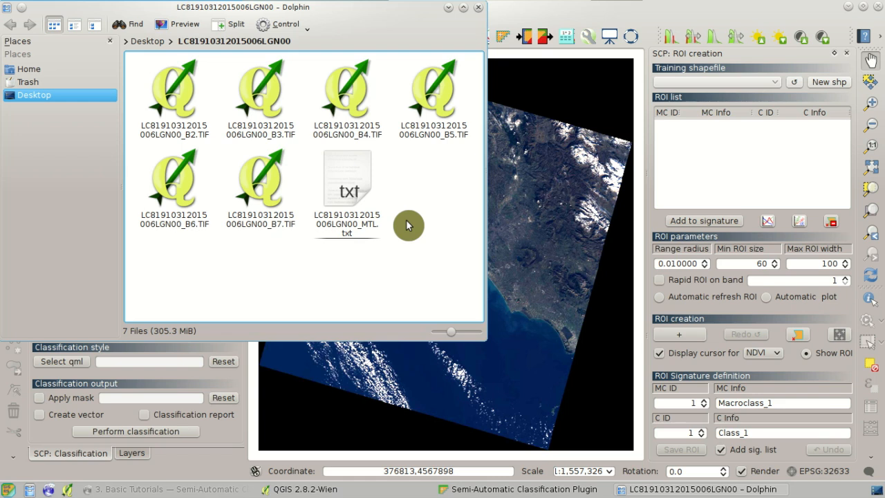
pyautogui.click(540, 22)
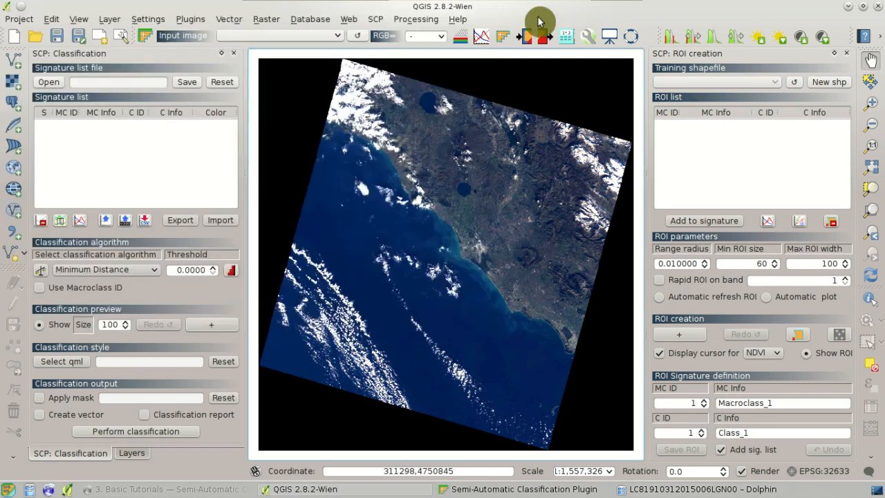
pyautogui.click(131, 455)
pyautogui.click(108, 89)
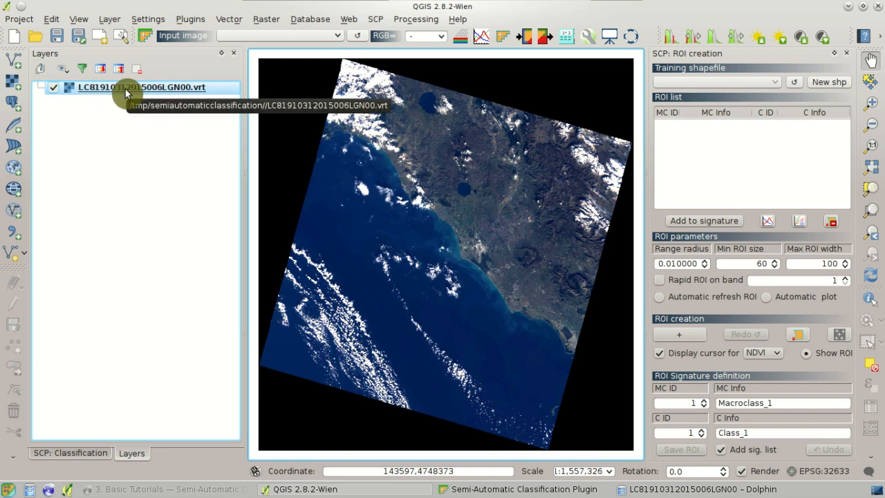
pyautogui.rightClick(125, 88)
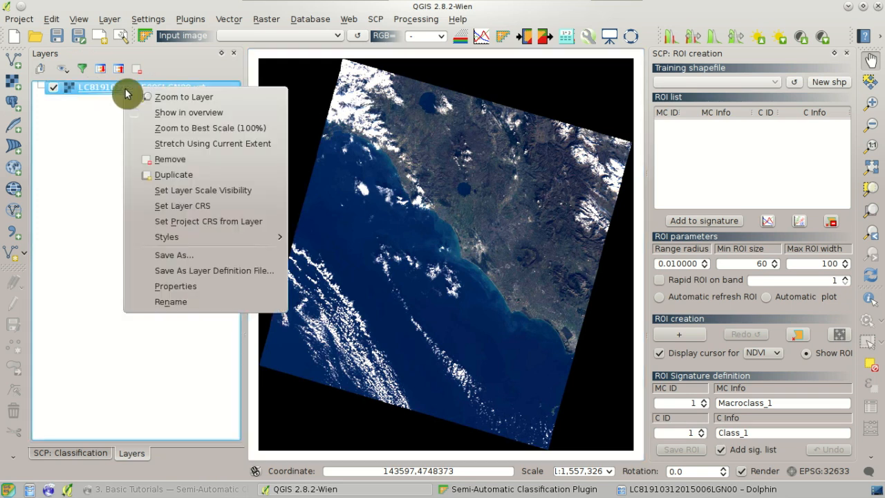
pyautogui.click(192, 165)
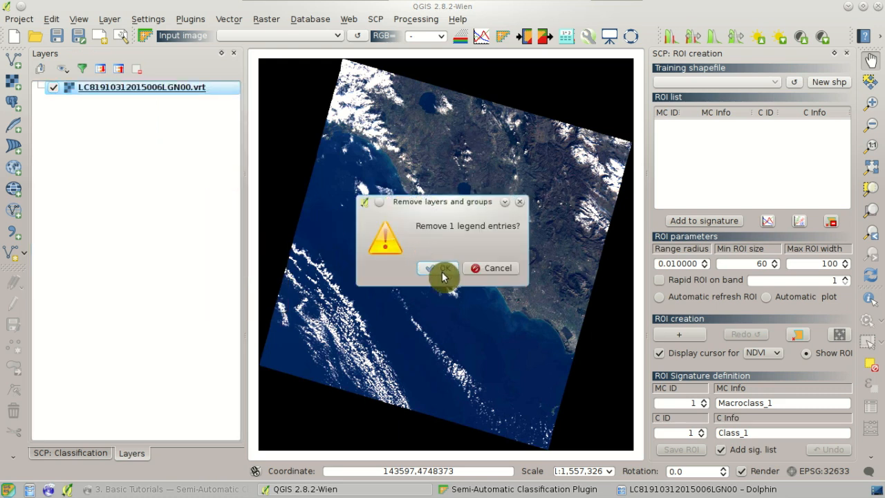
pyautogui.click(443, 270)
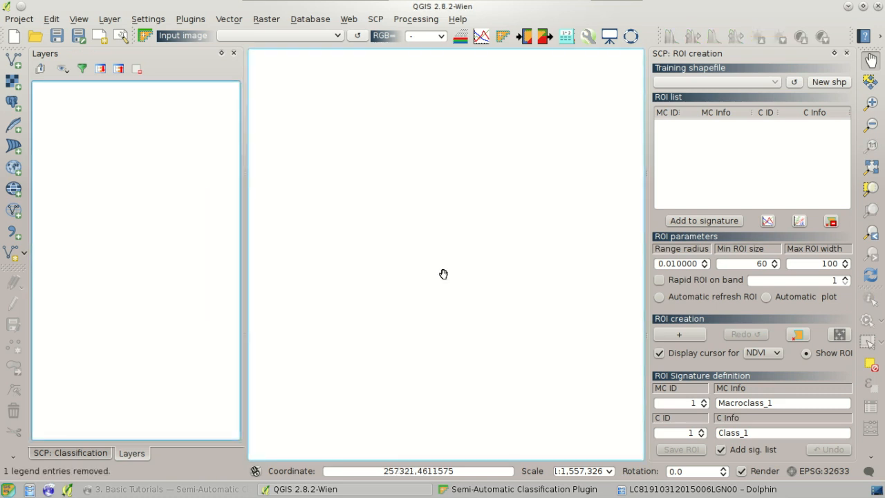
pyautogui.click(526, 44)
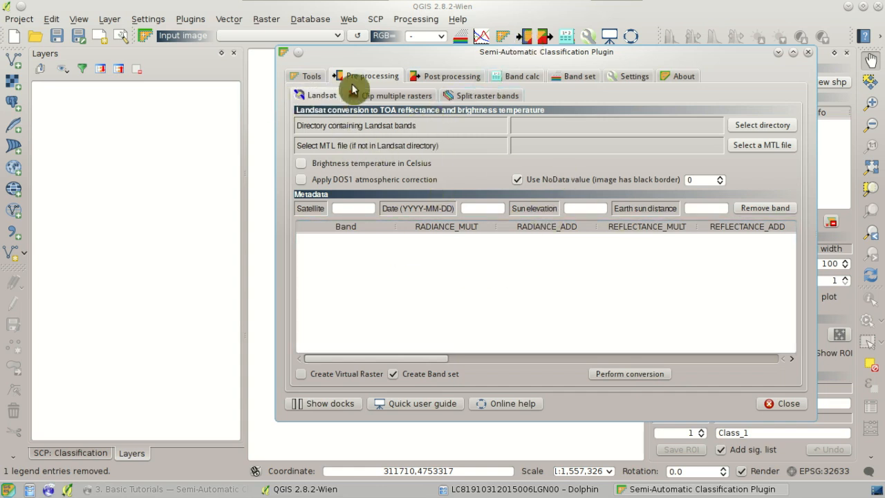
pyautogui.click(745, 133)
pyautogui.click(237, 196)
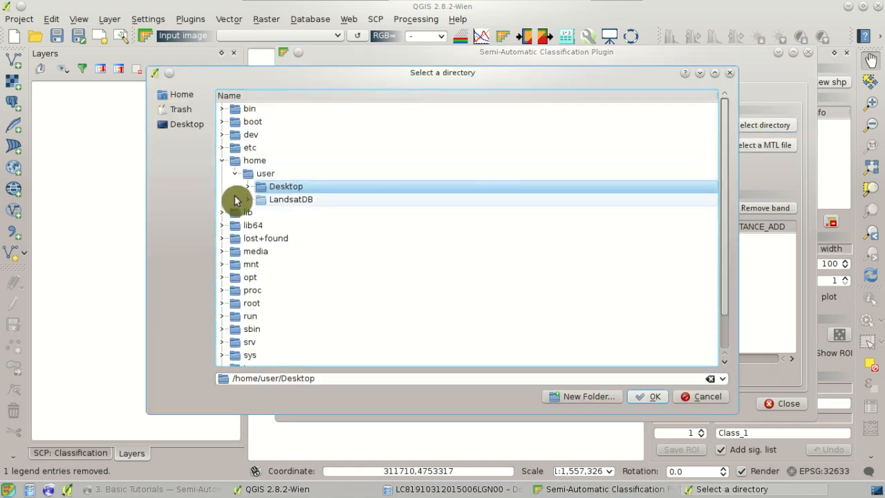
pyautogui.click(247, 191)
pyautogui.click(381, 199)
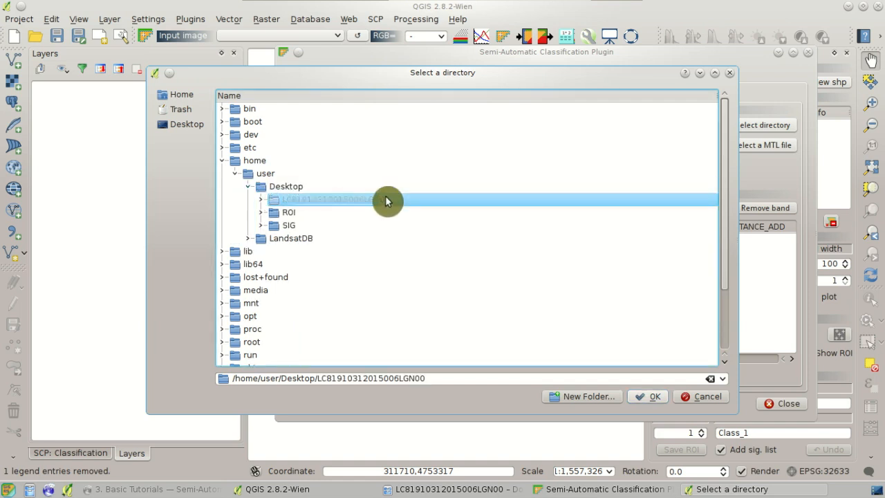
pyautogui.click(653, 401)
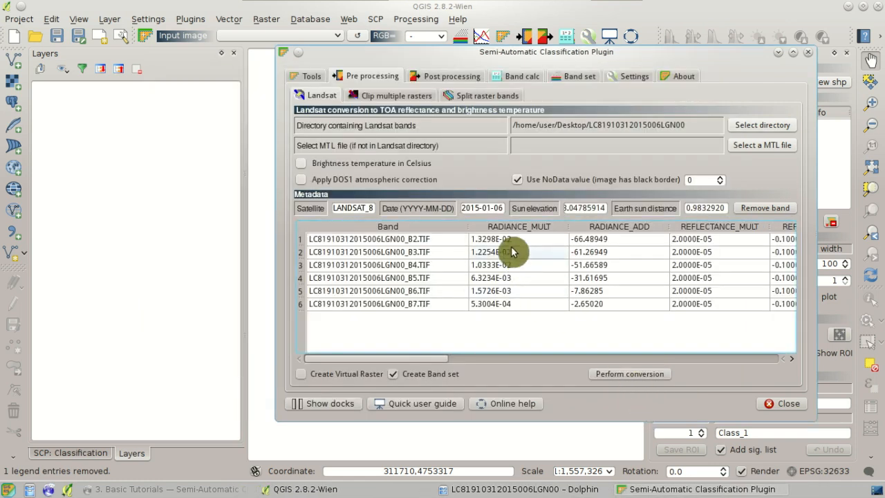
pyautogui.moveTo(421, 359); pyautogui.dragTo(343, 371)
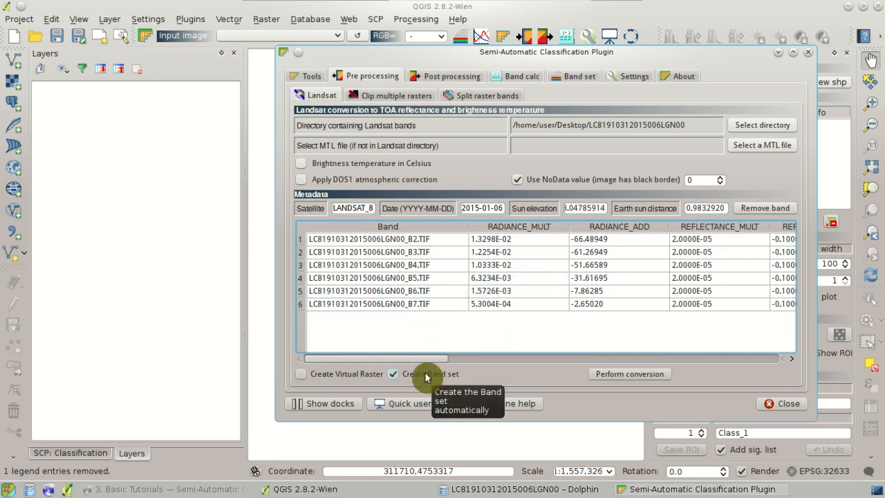
pyautogui.moveTo(455, 361); pyautogui.dragTo(405, 374)
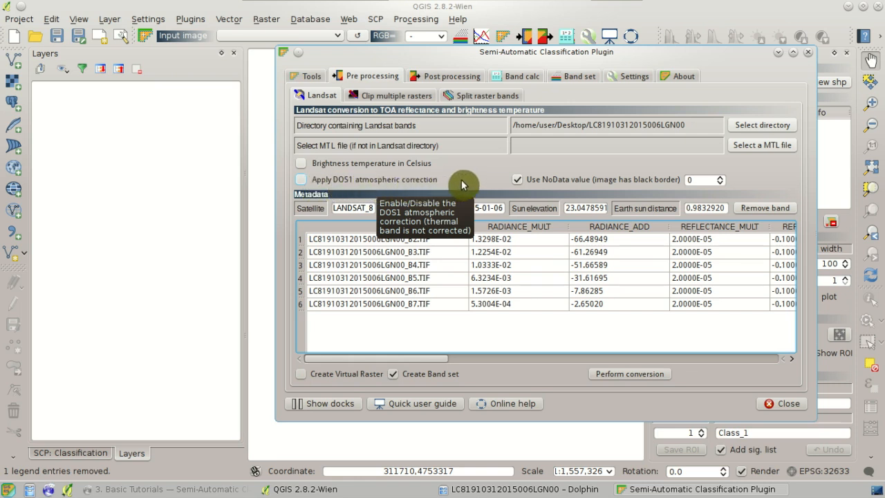
# - Enable DOS1 atmospheric correction and turn off automatic band set creation for the Landsat conversion, checking the Band set definition
pyautogui.click(348, 177)
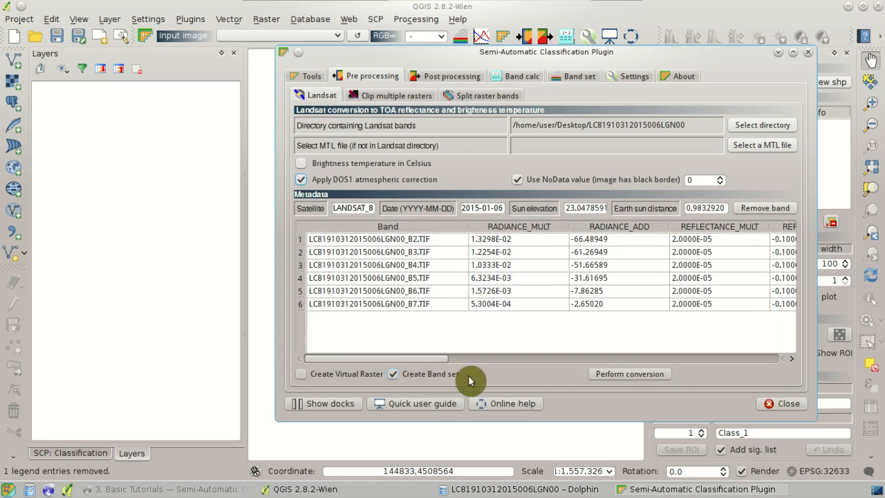
pyautogui.click(424, 376)
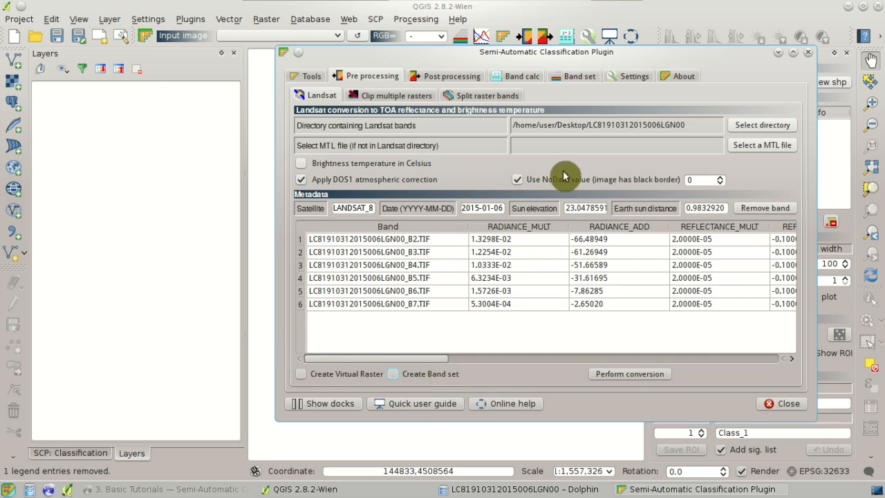
pyautogui.click(573, 78)
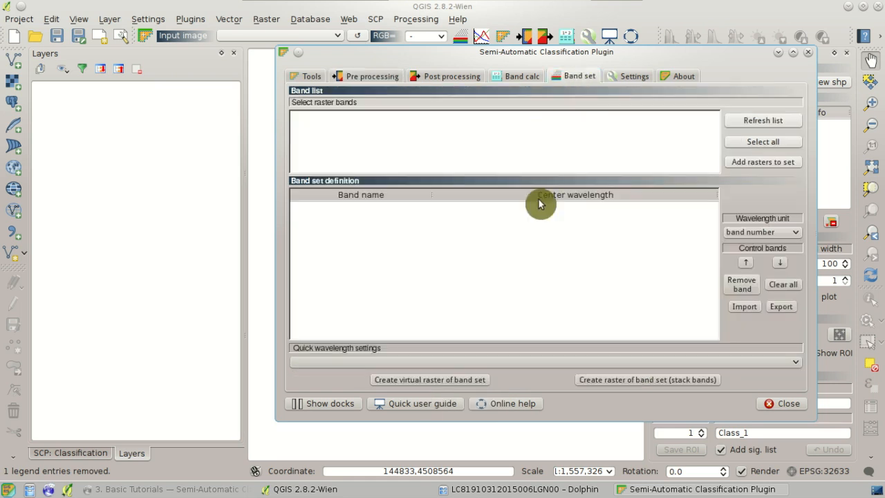
pyautogui.click(374, 78)
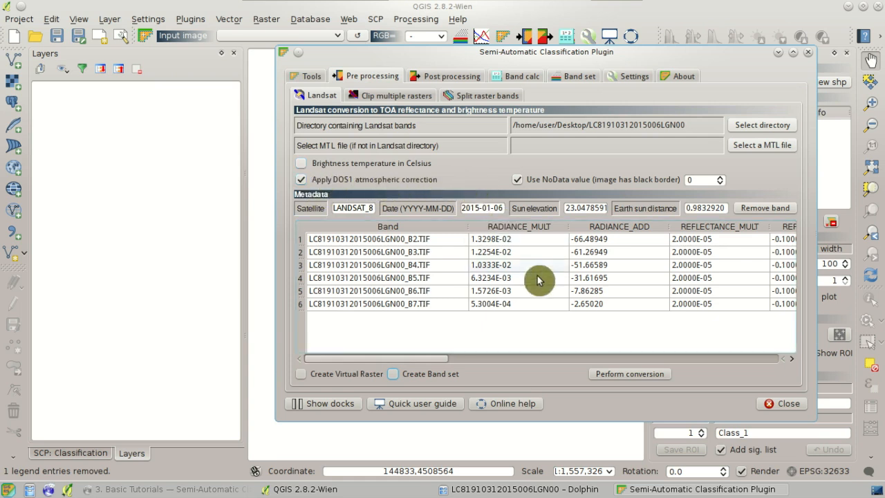
pyautogui.click(665, 376)
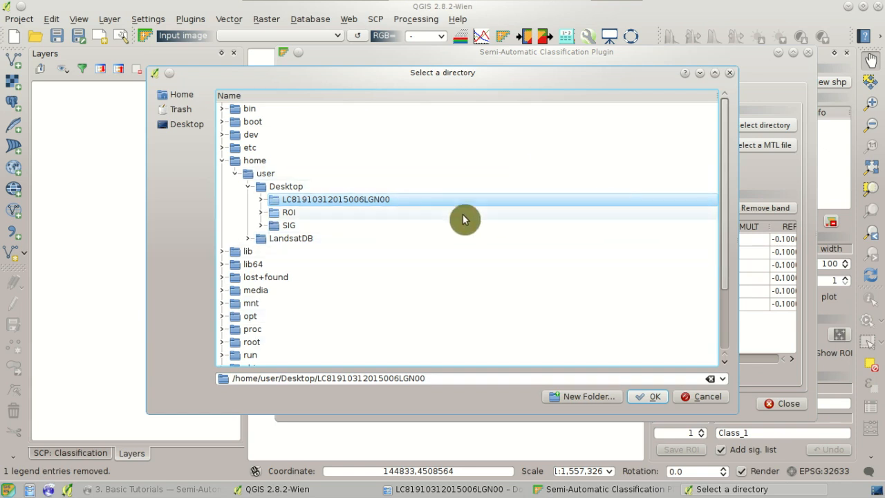
pyautogui.click(259, 201)
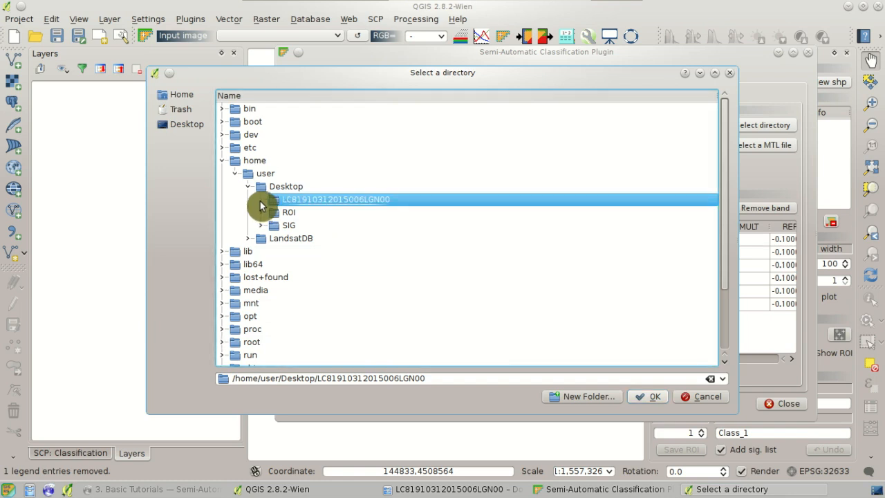
pyautogui.click(604, 400)
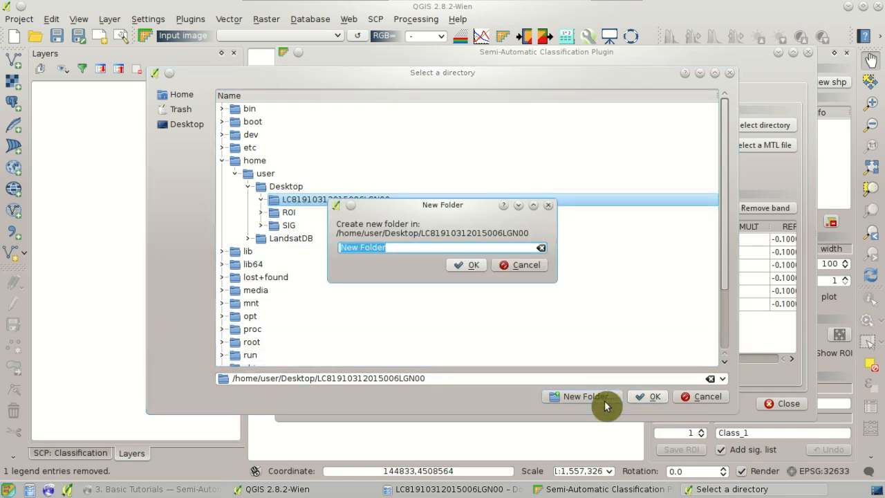
pyautogui.write('REF')
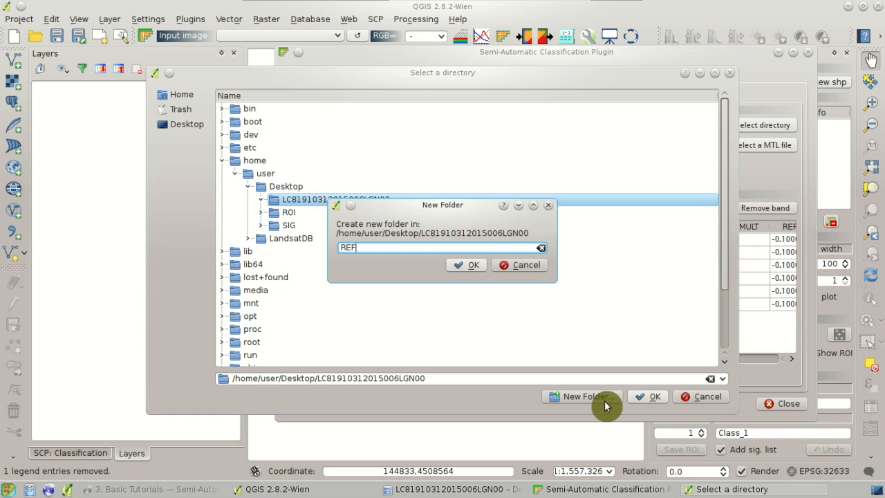
pyautogui.click(469, 265)
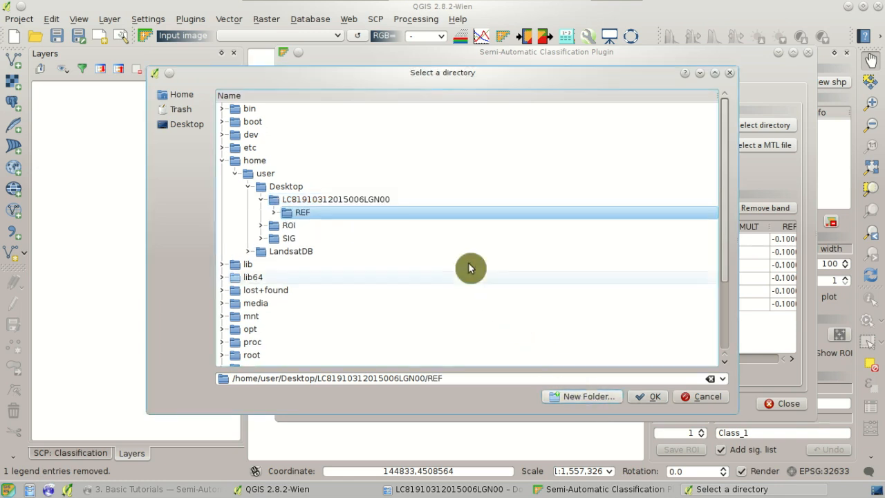
pyautogui.click(653, 397)
pyautogui.moveTo(424, 55); pyautogui.dragTo(502, 79)
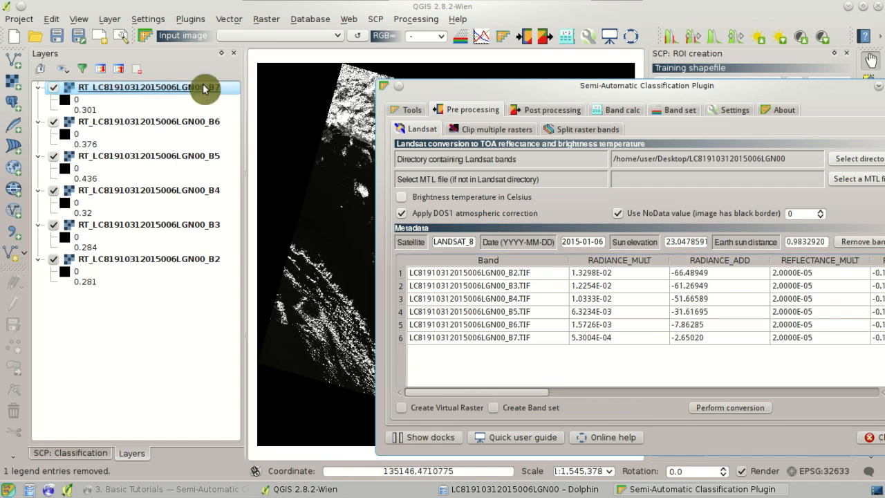
pyautogui.click(177, 66)
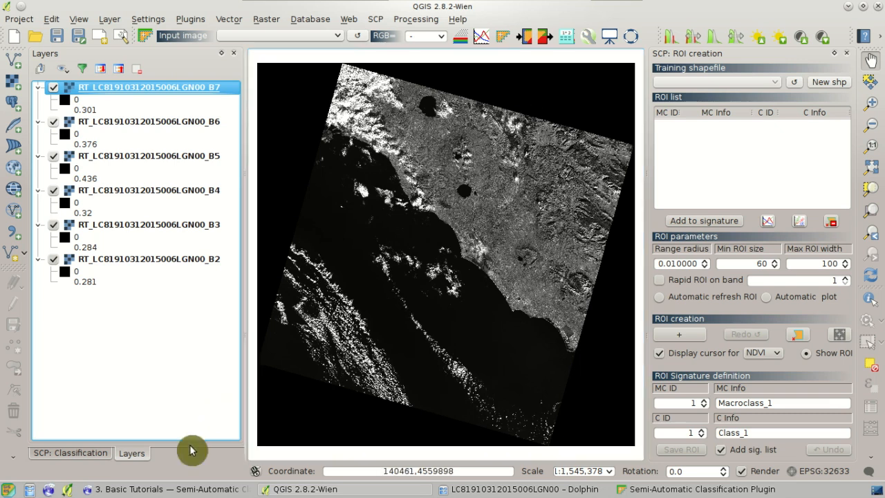
# - From the Clip Data section of the tutorial in the browser, download study_area_Frascati.zip and show the desktop
pyautogui.click(166, 492)
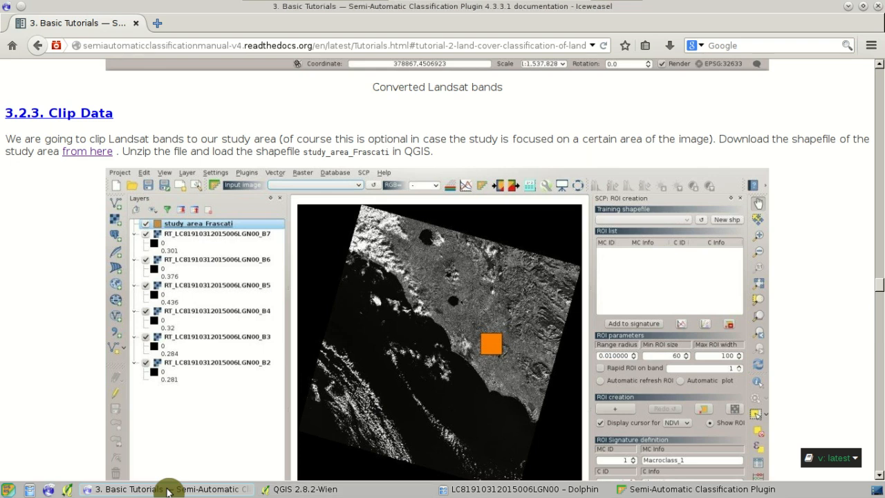
pyautogui.click(108, 154)
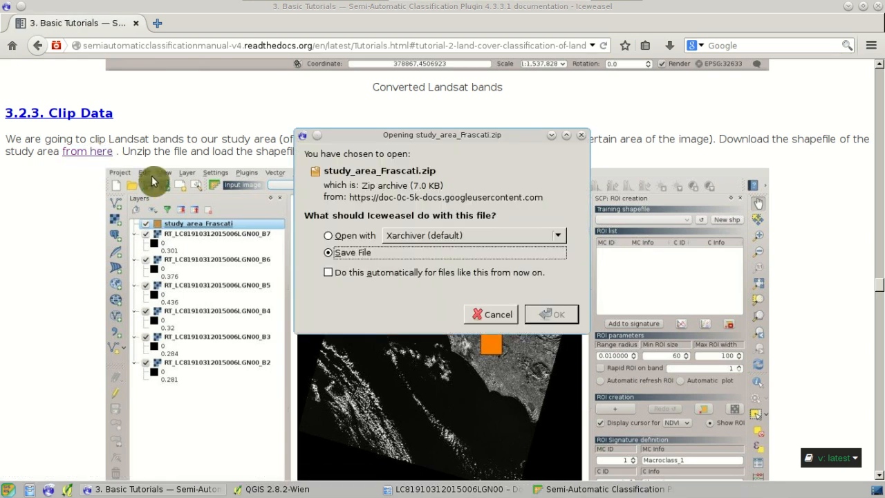
pyautogui.click(551, 315)
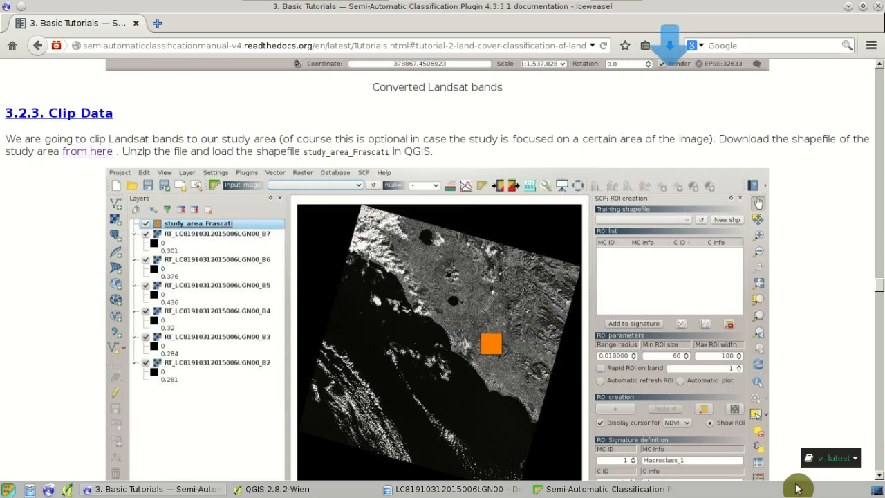
pyautogui.click(876, 488)
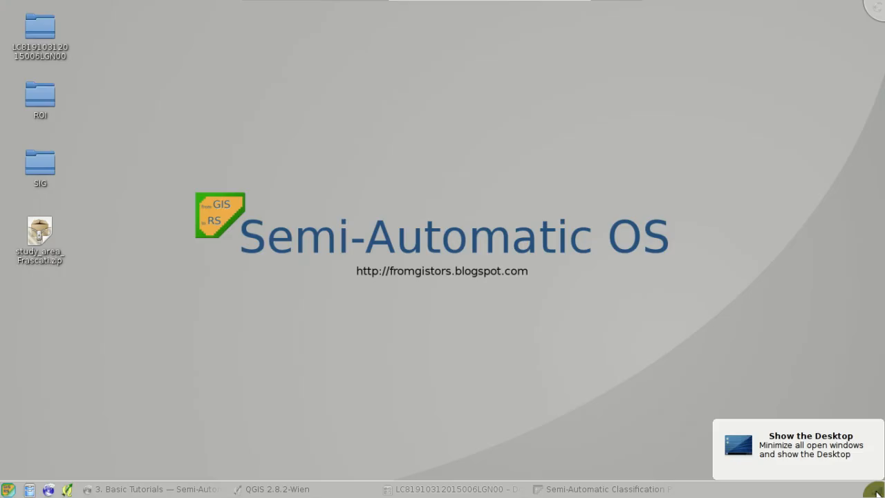
# - Extract study_area_Frascati.zip on the desktop
pyautogui.rightClick(44, 231)
pyautogui.moveTo(141, 354)
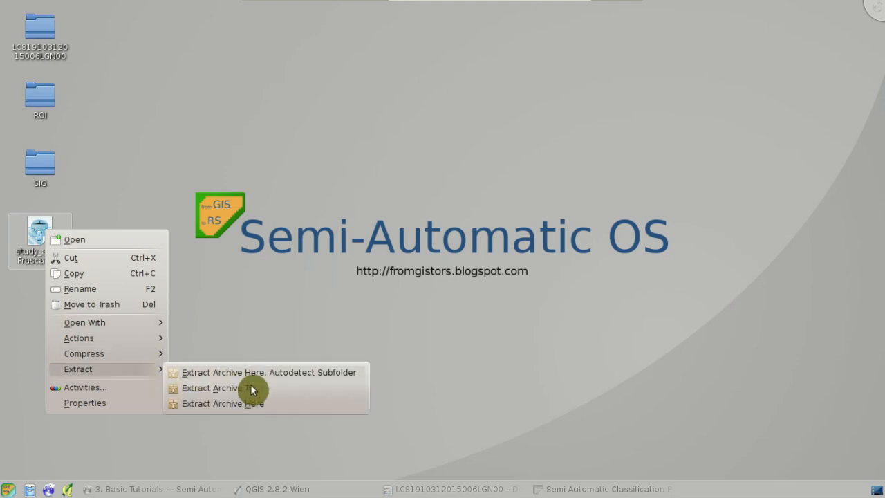
pyautogui.click(264, 409)
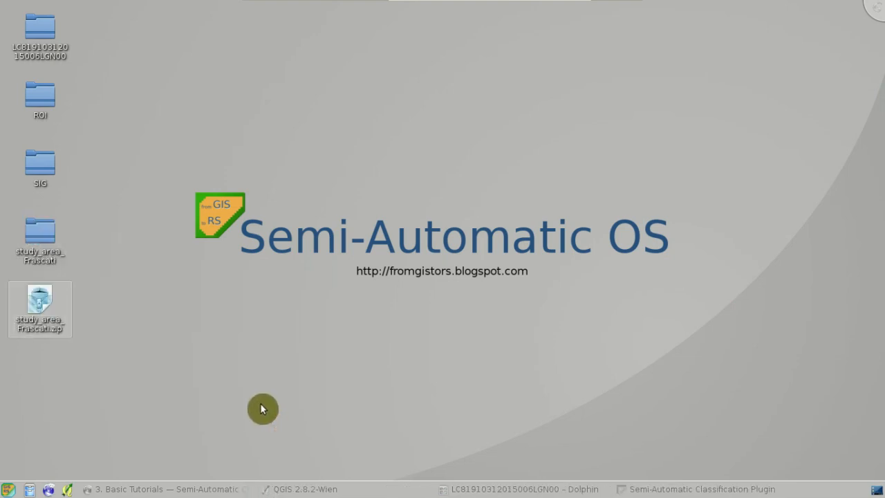
# - Switch to QGIS and add study_area_Frascati.shp from the Desktop/study_area_Frascati folder as a vector layer
pyautogui.click(291, 491)
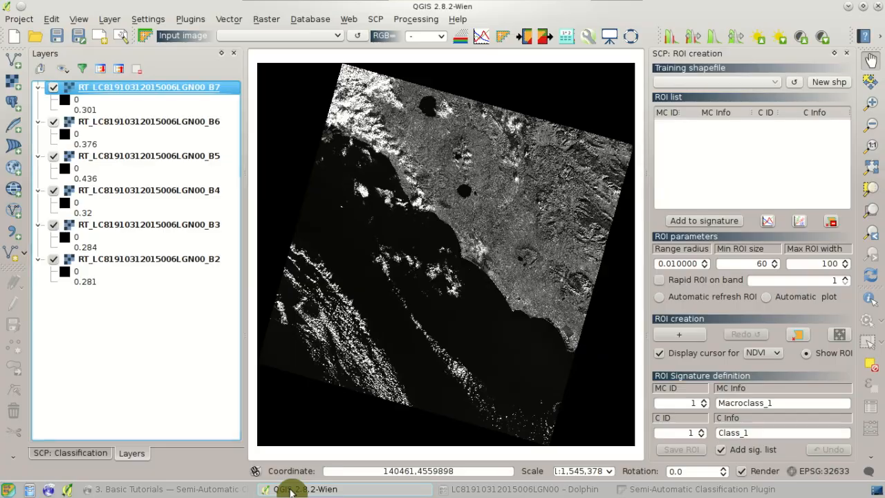
pyautogui.click(15, 69)
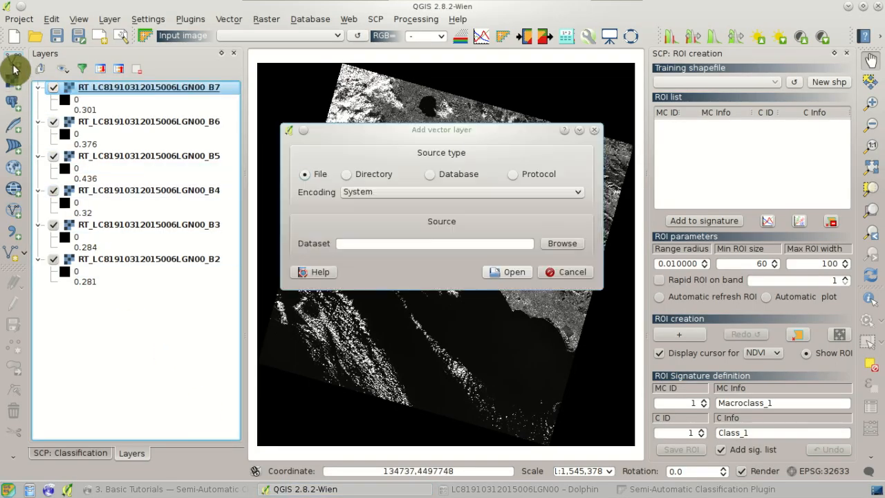
pyautogui.click(572, 249)
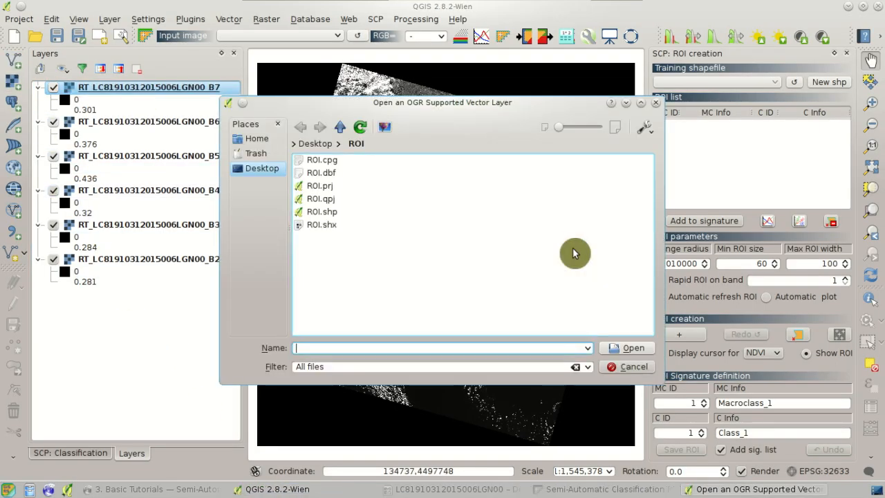
pyautogui.click(316, 143)
pyautogui.click(324, 199)
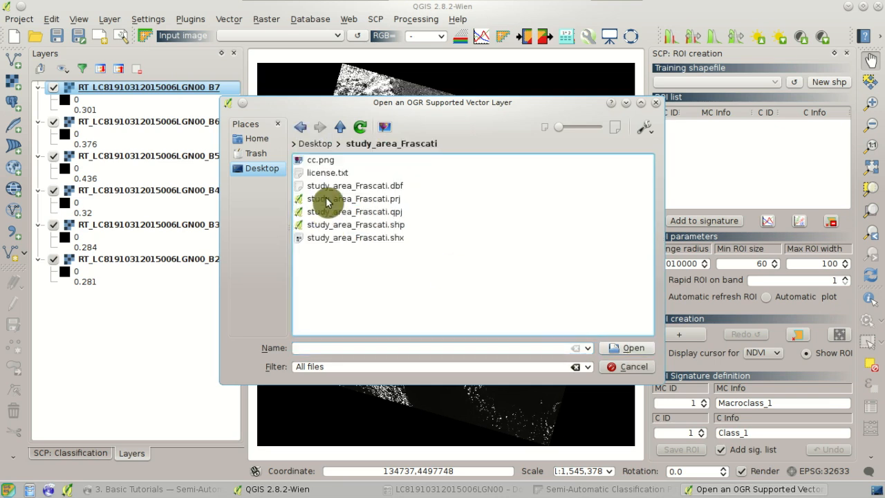
pyautogui.click(380, 226)
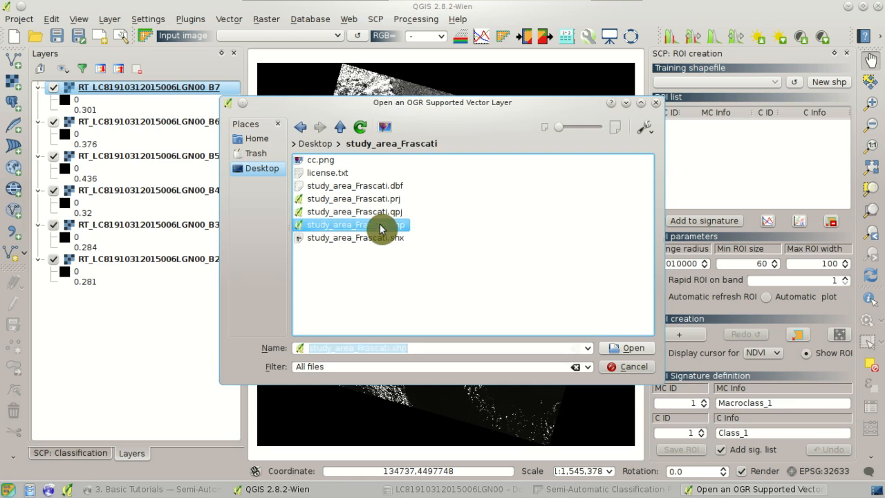
pyautogui.click(618, 350)
pyautogui.click(514, 273)
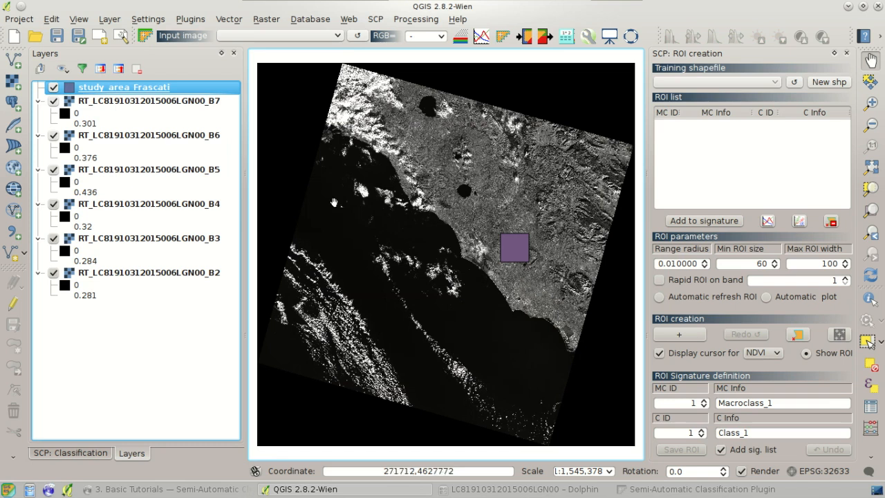
pyautogui.click(132, 94)
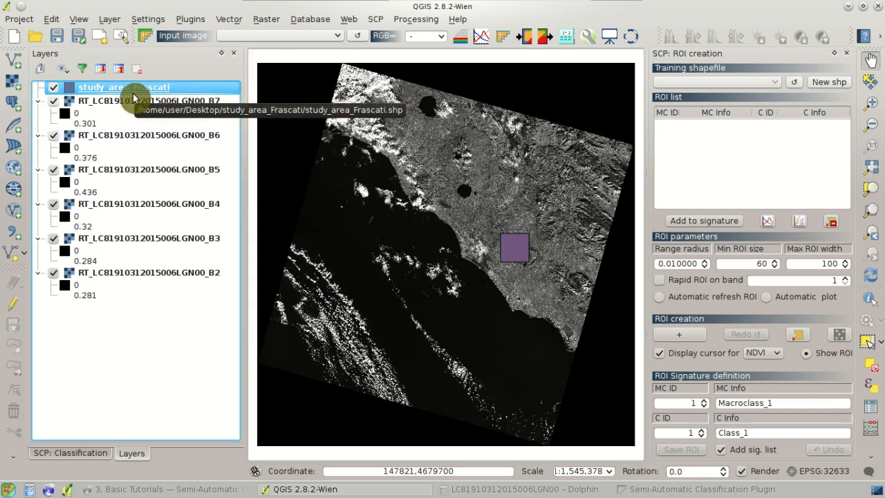
# - In the Semi-Automatic Classification Plugin's tool for clipping multiple rasters, load the raster list and select all the RT_ reflectance bands
pyautogui.click(527, 41)
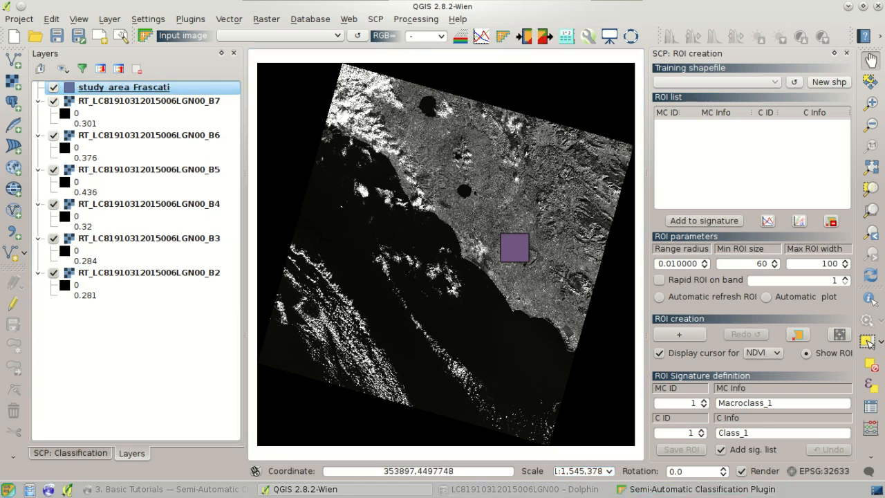
pyautogui.click(622, 488)
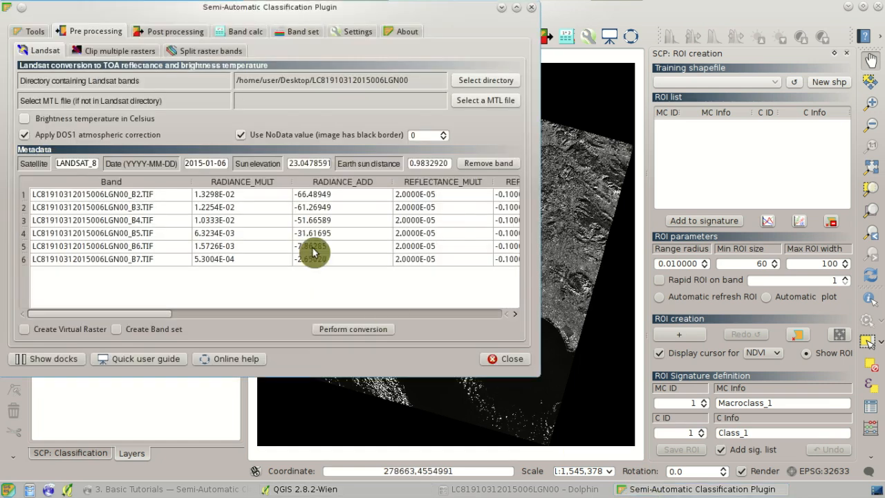
pyautogui.moveTo(132, 30); pyautogui.dragTo(389, 105)
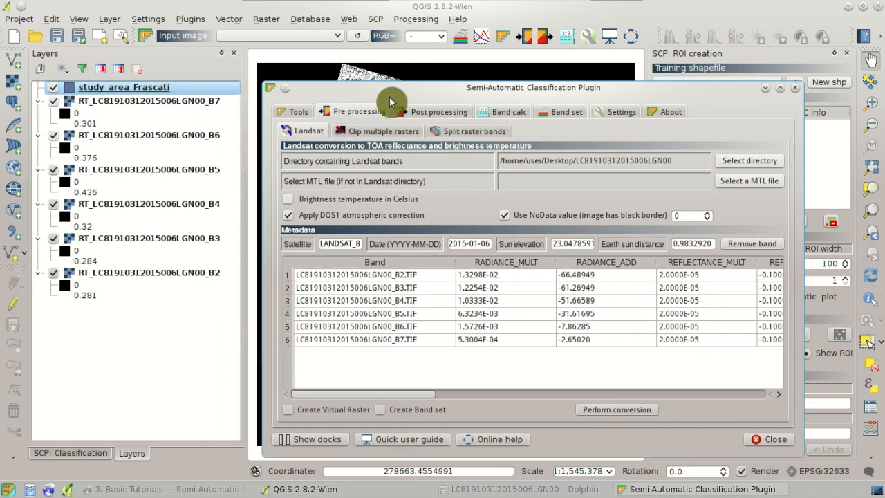
pyautogui.click(383, 132)
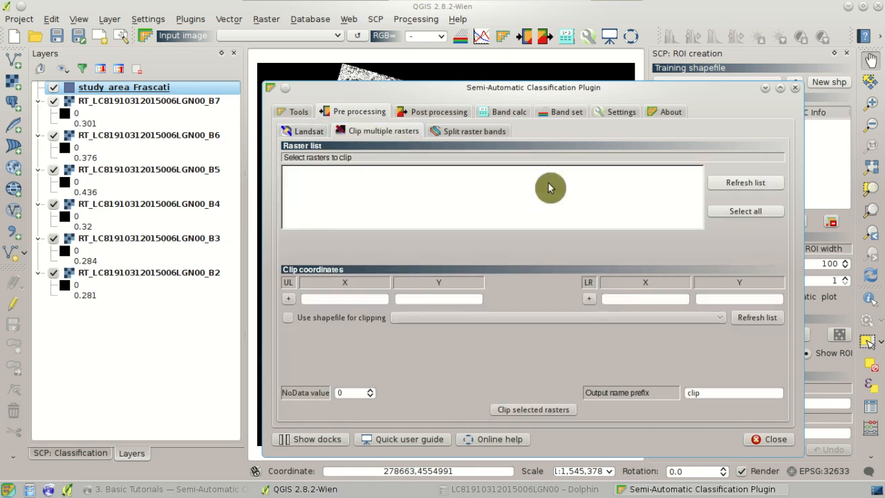
pyautogui.click(747, 188)
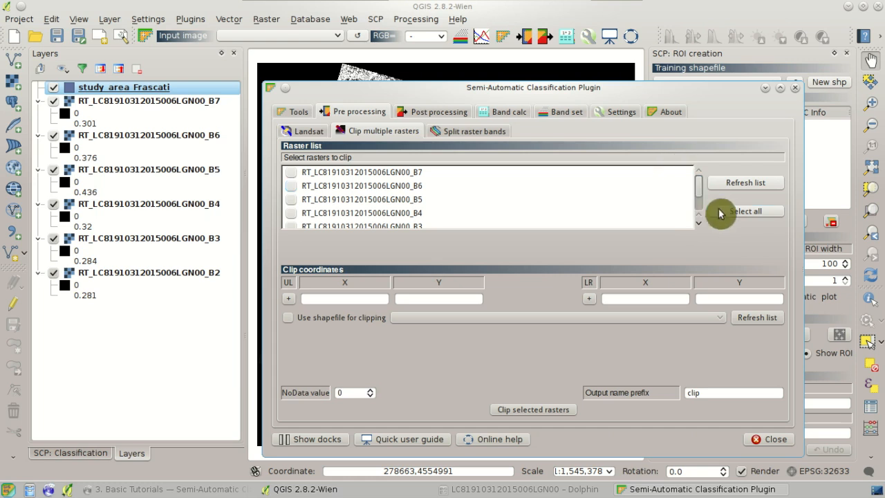
pyautogui.click(753, 217)
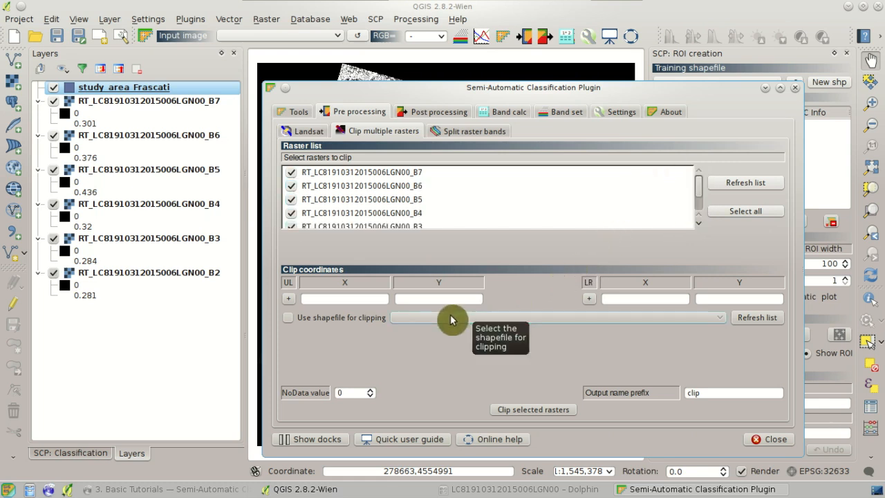
# - Enable clipping by shapefile with study_area_Frascati and check that bands B5 to B2 are also selected
pyautogui.click(316, 322)
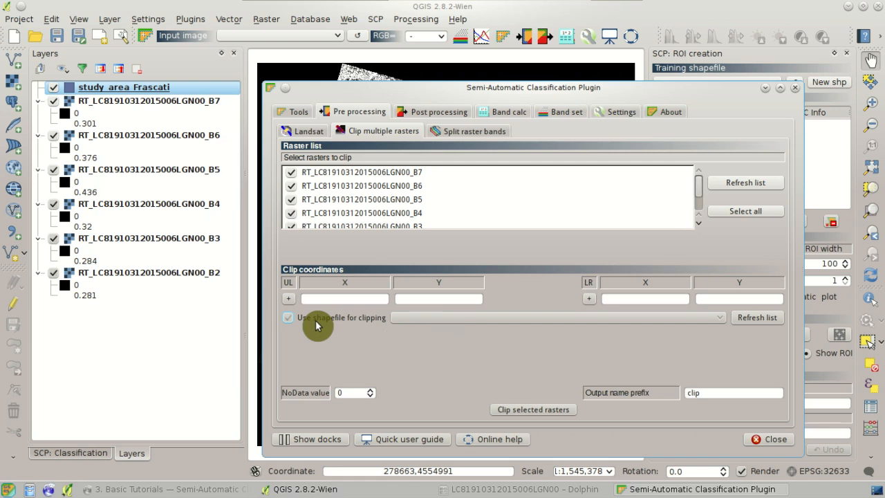
pyautogui.click(771, 324)
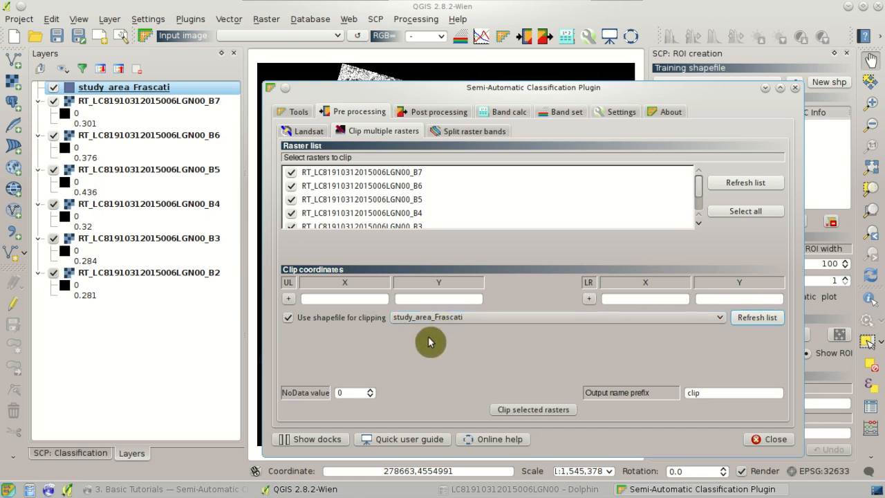
pyautogui.moveTo(423, 95); pyautogui.dragTo(477, 51)
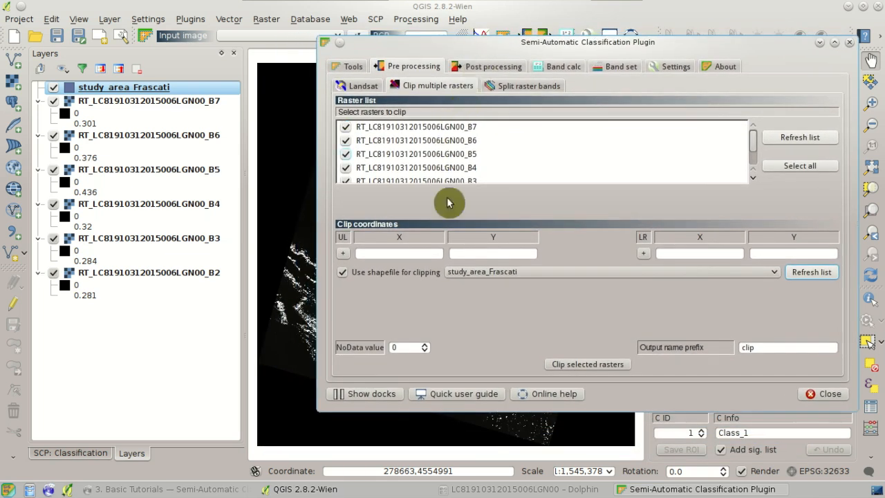
pyautogui.moveTo(751, 143); pyautogui.dragTo(757, 162)
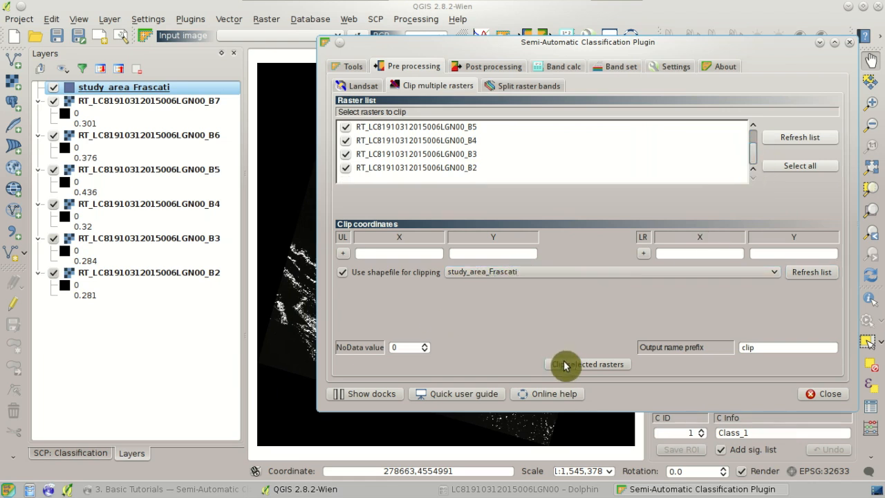
# - Clip the selected rasters with the output prefix clip, saving them into a new Desktop folder named clip
pyautogui.click(622, 368)
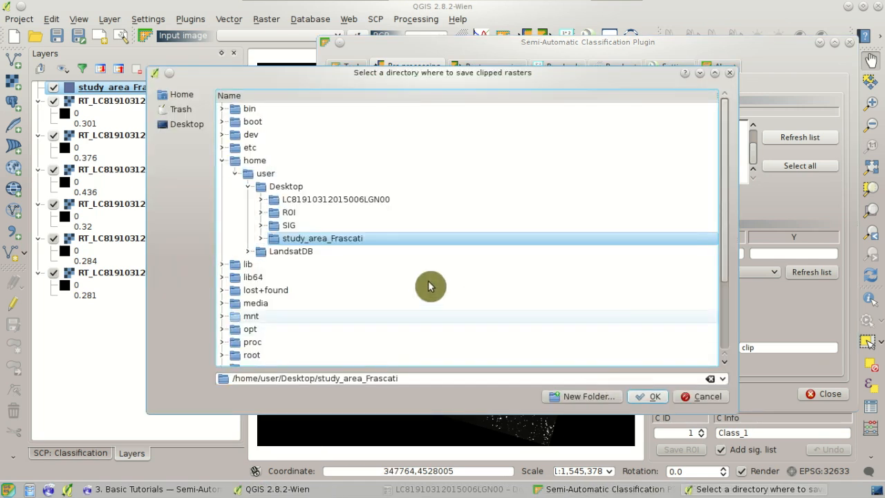
pyautogui.click(286, 187)
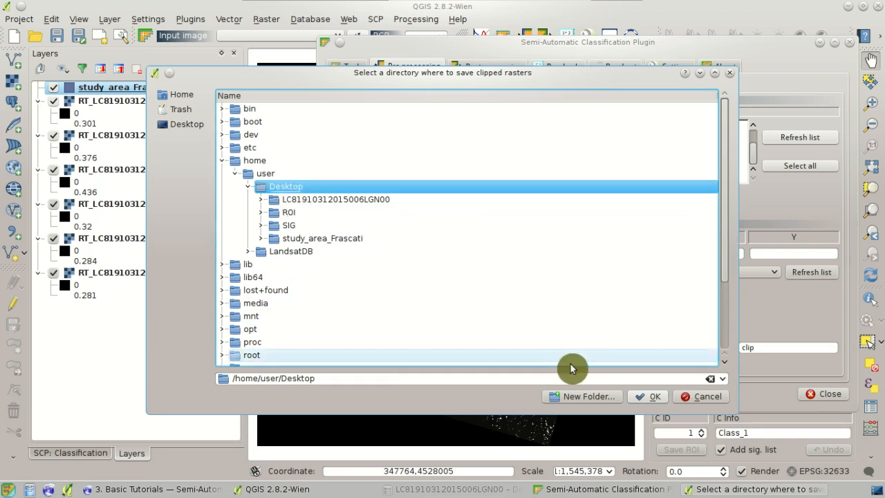
pyautogui.click(605, 399)
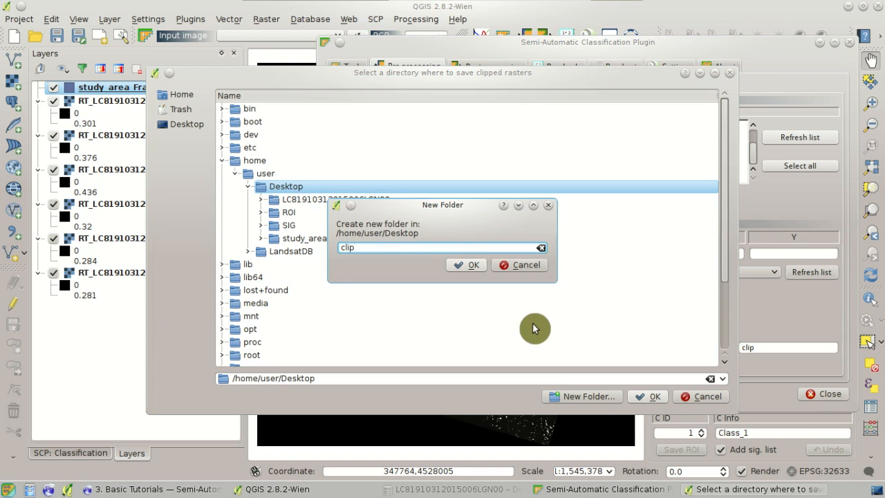
pyautogui.click(466, 266)
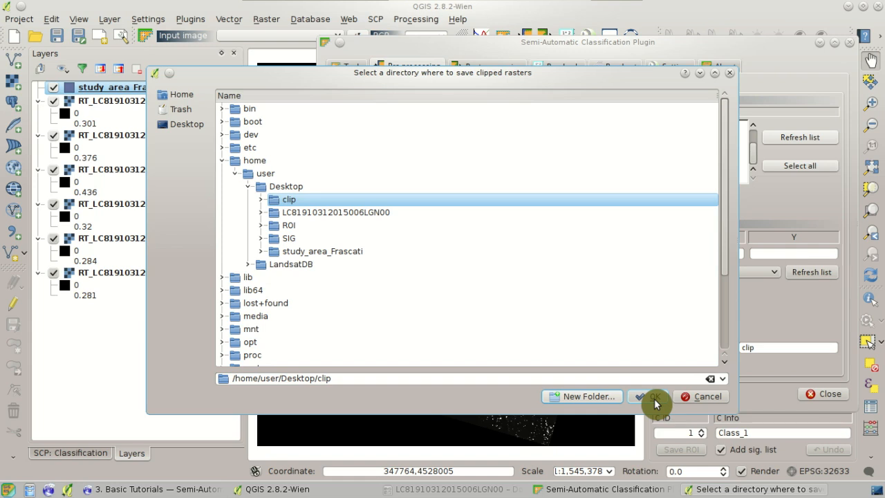
pyautogui.click(654, 397)
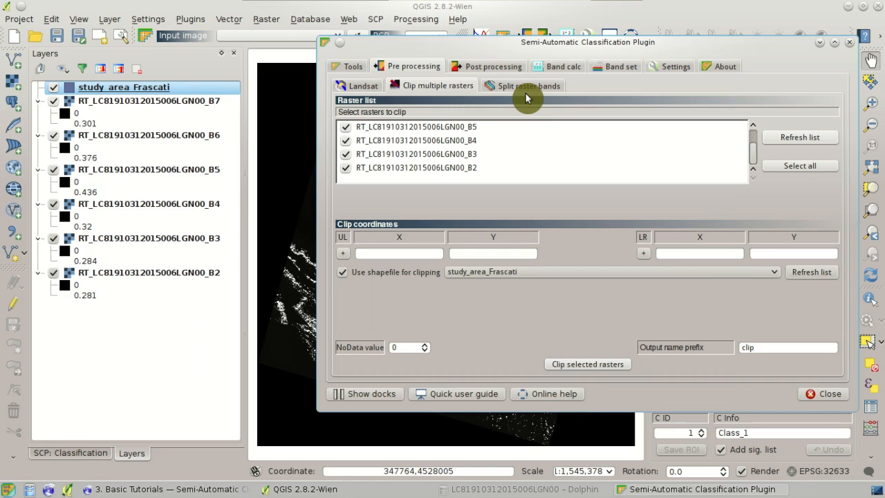
# - Zoom the map to the topmost clipped layer and view the clipped bands clear of the plugin window
pyautogui.moveTo(439, 44); pyautogui.dragTo(623, 114)
pyautogui.click(188, 136)
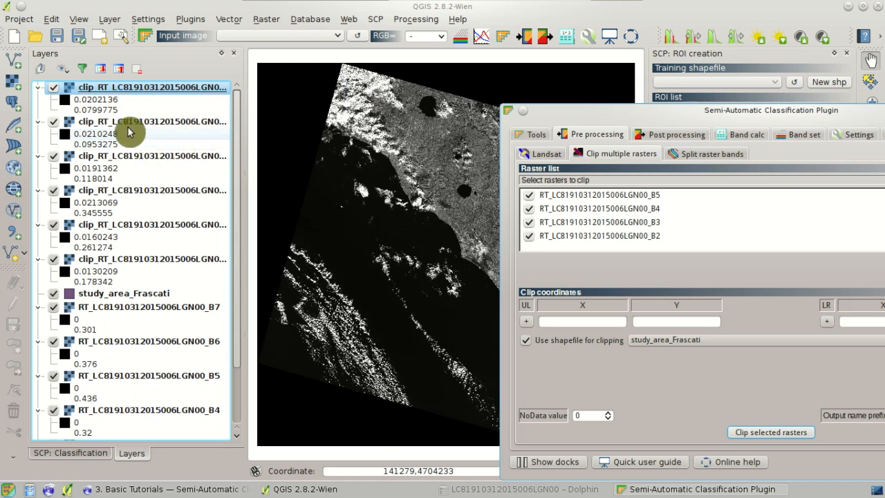
pyautogui.rightClick(119, 98)
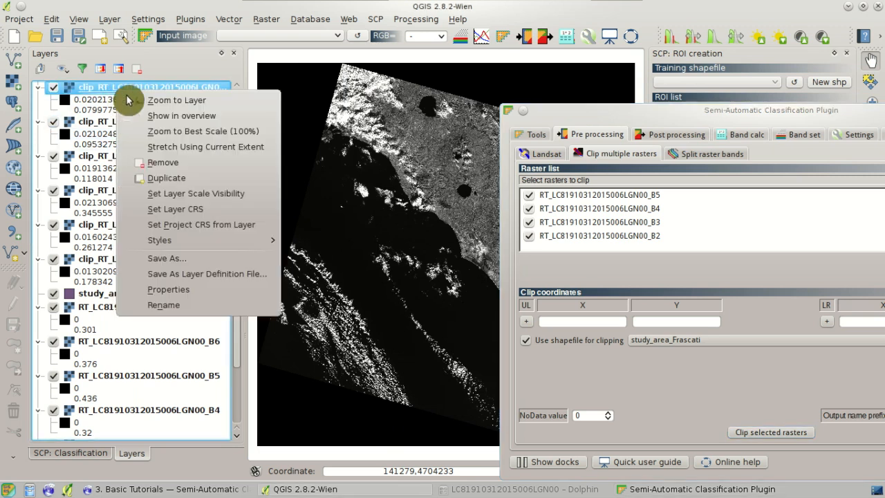
pyautogui.click(169, 102)
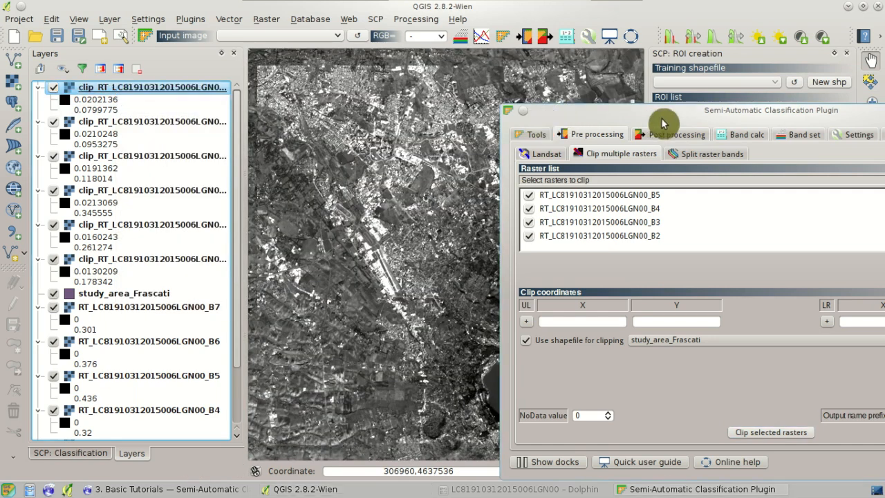
pyautogui.moveTo(652, 122); pyautogui.dragTo(831, 138)
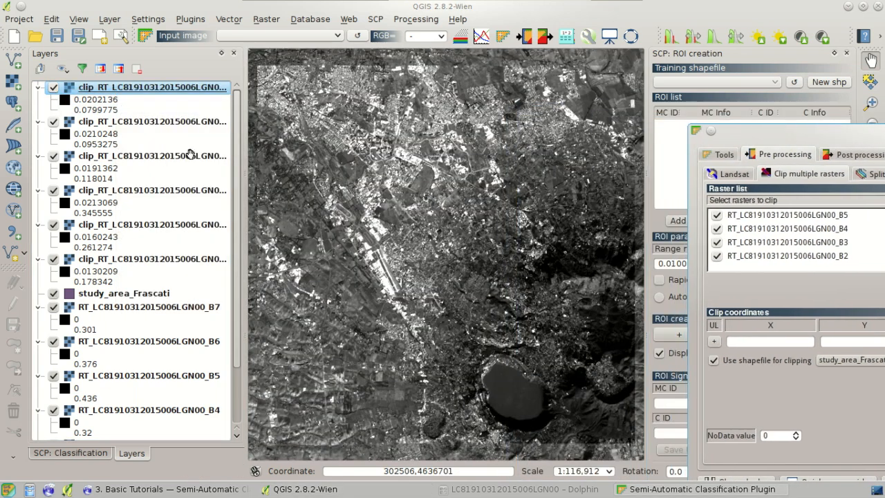
pyautogui.moveTo(237, 141); pyautogui.dragTo(239, 137)
pyautogui.click(93, 92)
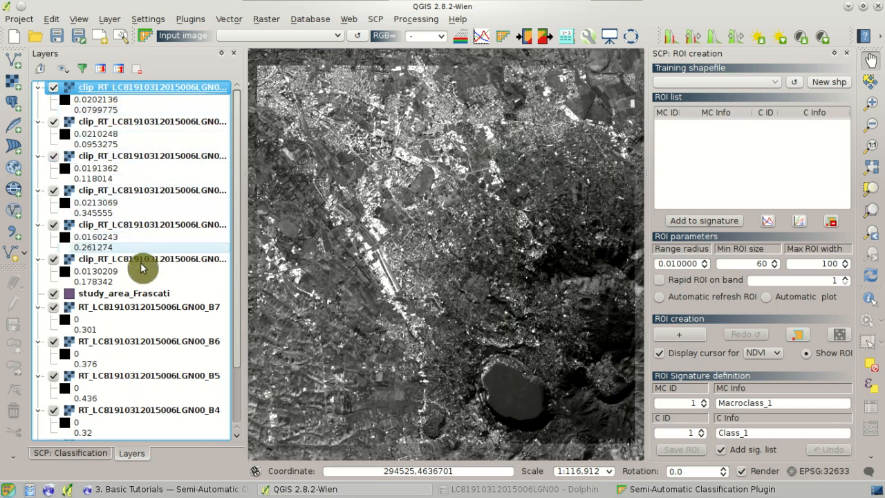
pyautogui.click(53, 307)
pyautogui.click(53, 341)
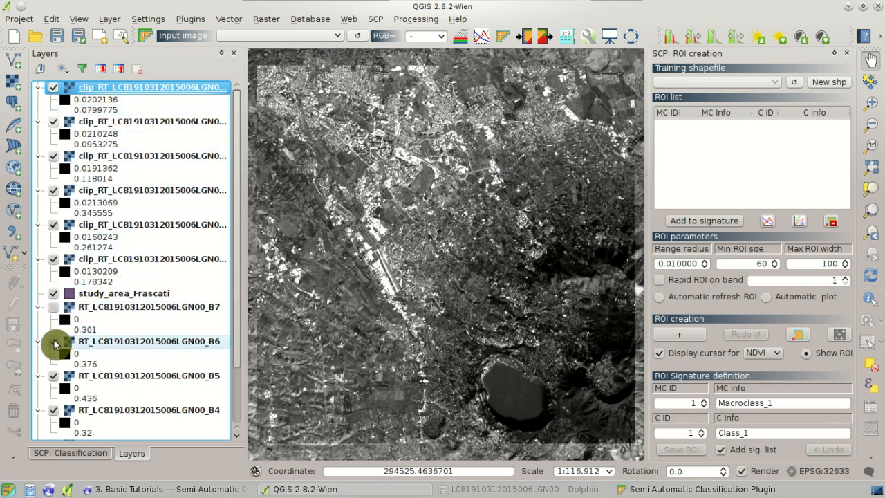
pyautogui.click(53, 411)
pyautogui.click(230, 359)
pyautogui.moveTo(237, 362); pyautogui.dragTo(237, 418)
pyautogui.click(54, 376)
pyautogui.click(54, 411)
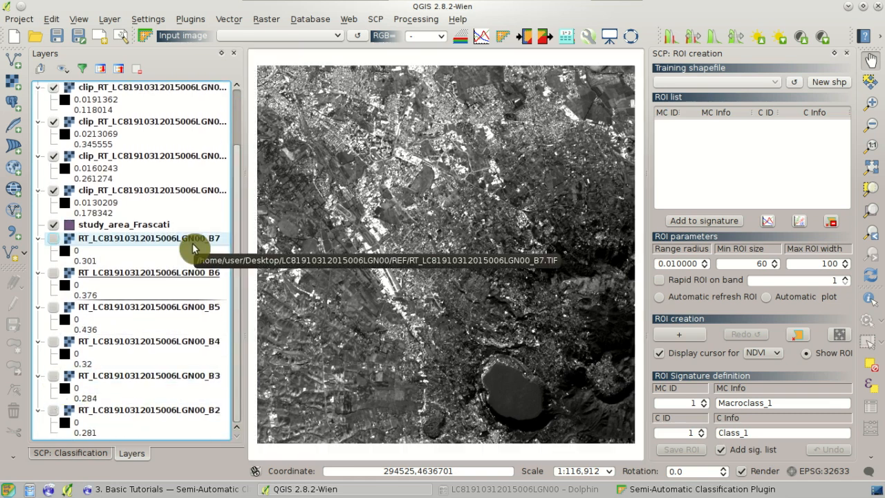
pyautogui.click(191, 242)
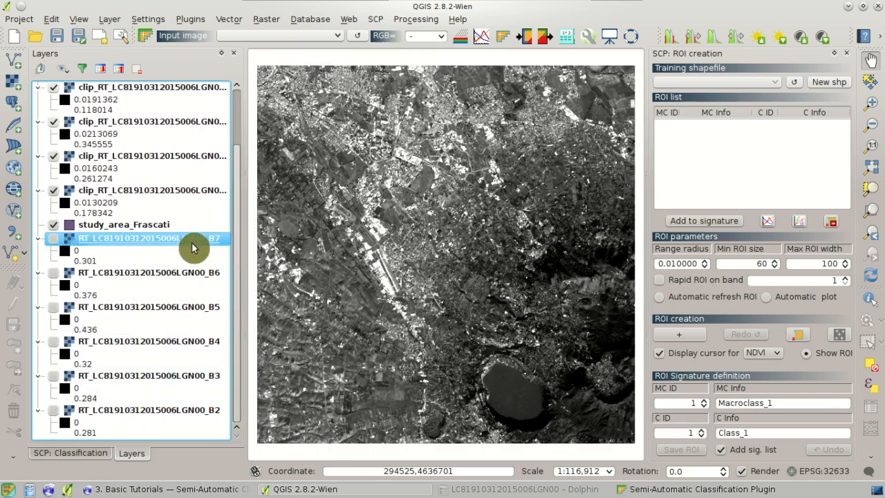
pyautogui.keyDown('shift'); pyautogui.click(160, 413); pyautogui.keyUp('shift')
pyautogui.rightClick(160, 412)
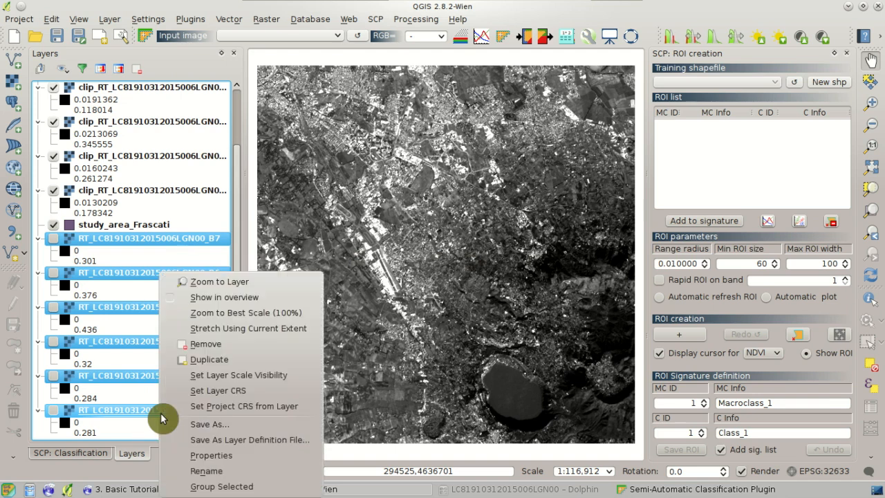
pyautogui.click(211, 347)
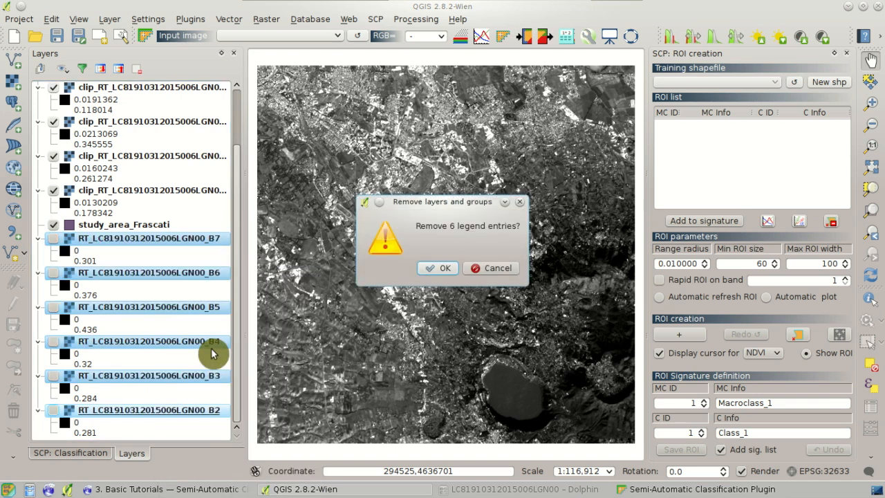
pyautogui.click(443, 269)
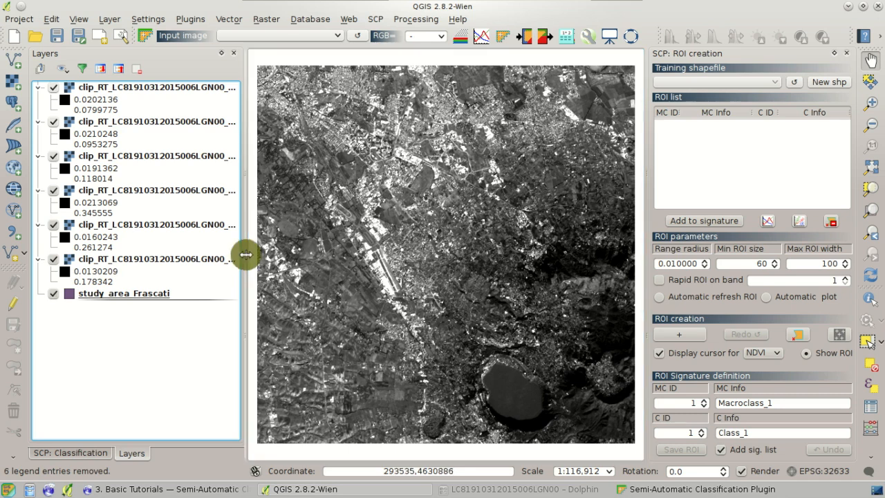
pyautogui.moveTo(244, 253); pyautogui.dragTo(266, 253)
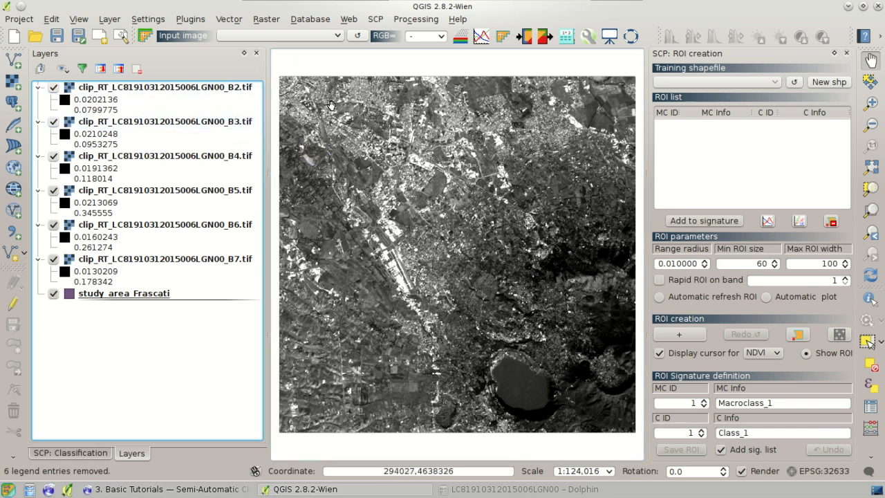
pyautogui.click(460, 42)
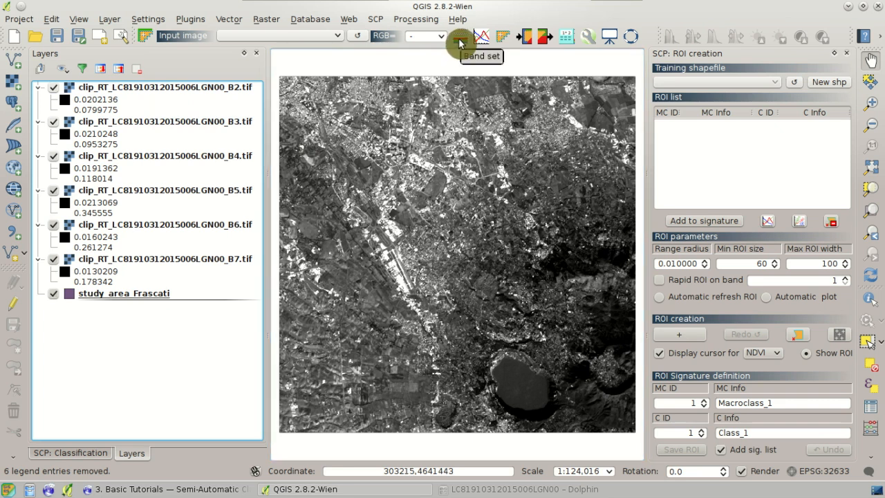
pyautogui.click(460, 41)
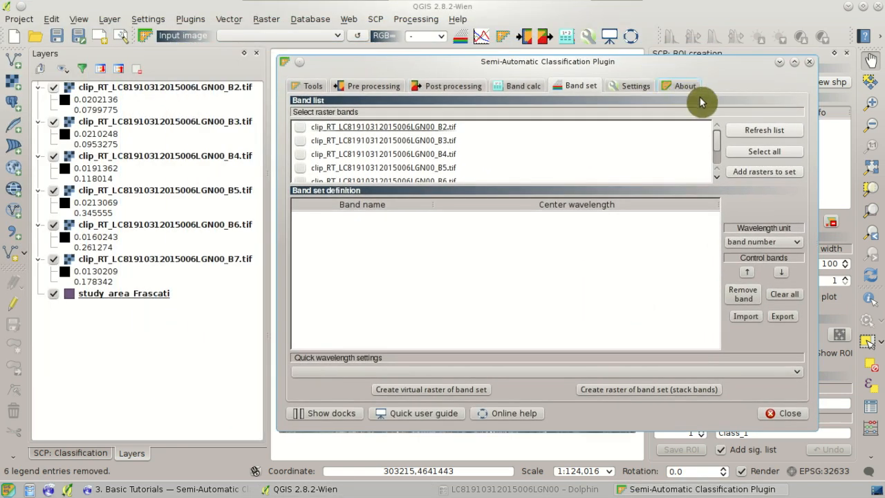
pyautogui.moveTo(718, 143); pyautogui.dragTo(712, 103)
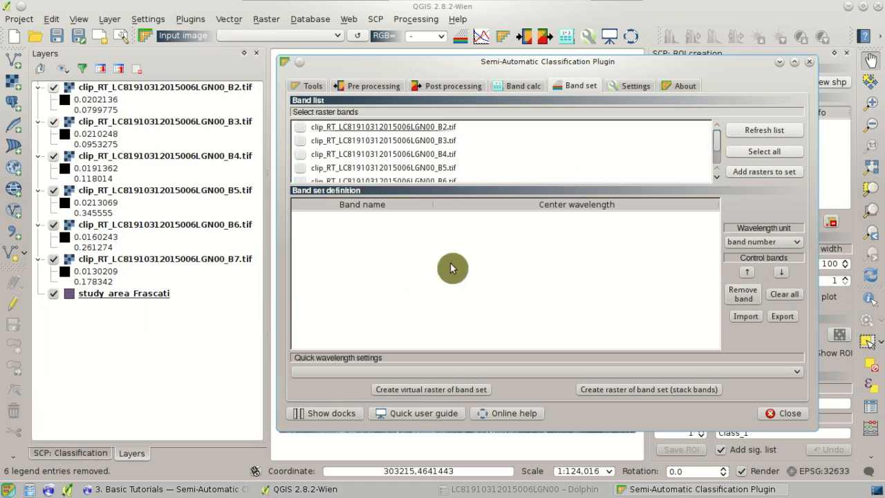
pyautogui.click(784, 153)
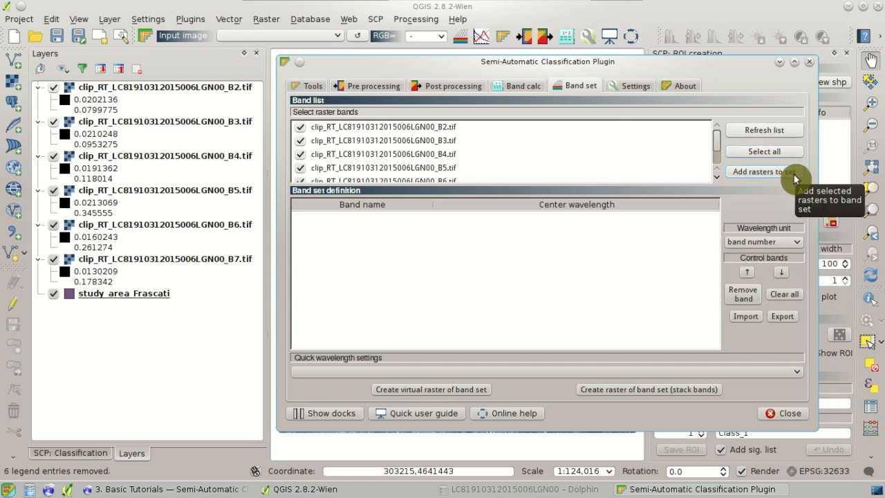
pyautogui.click(793, 176)
pyautogui.moveTo(443, 207); pyautogui.dragTo(481, 208)
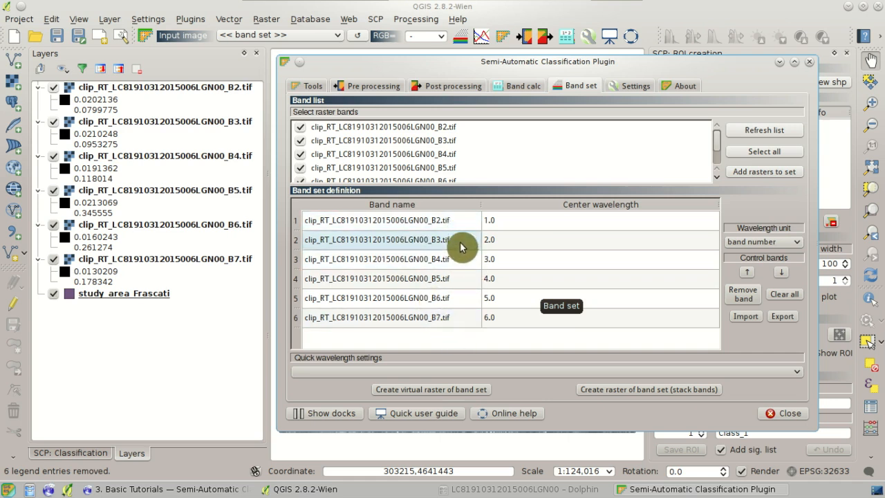
# - Try reordering the band set by moving the B3 raster two rows down and back to second place
pyautogui.click(517, 242)
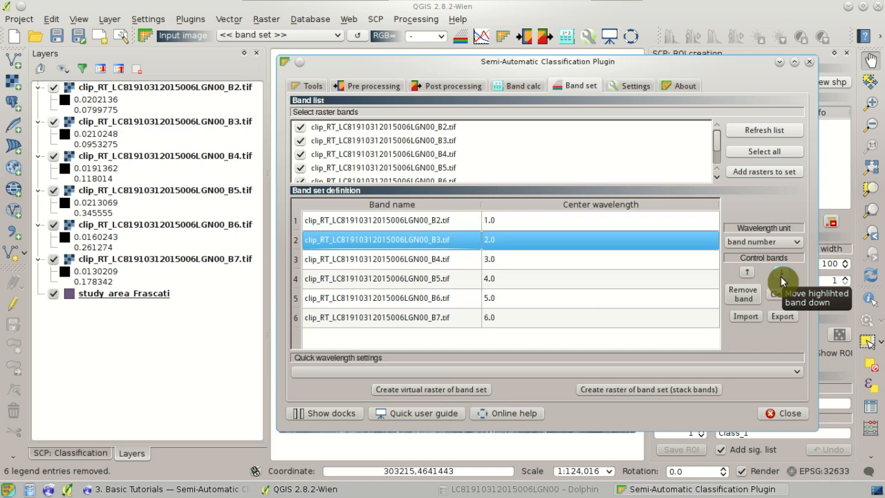
pyautogui.click(782, 277)
pyautogui.click(782, 277)
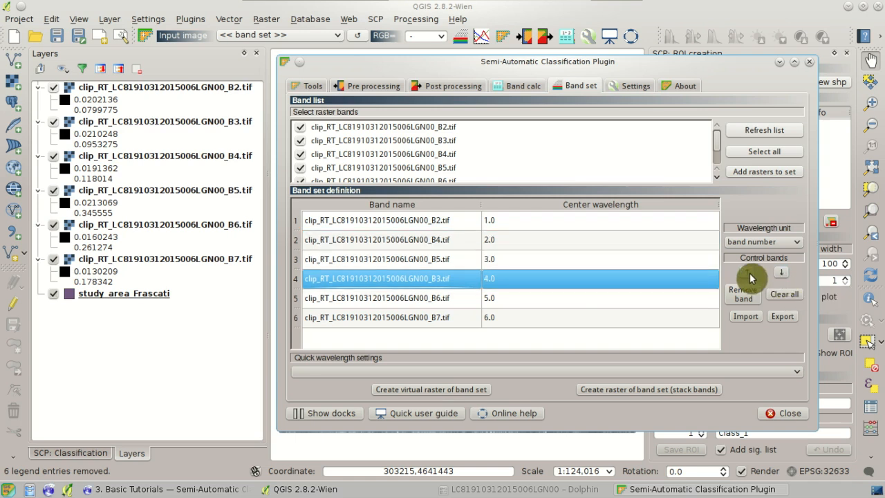
pyautogui.click(750, 272)
pyautogui.click(749, 272)
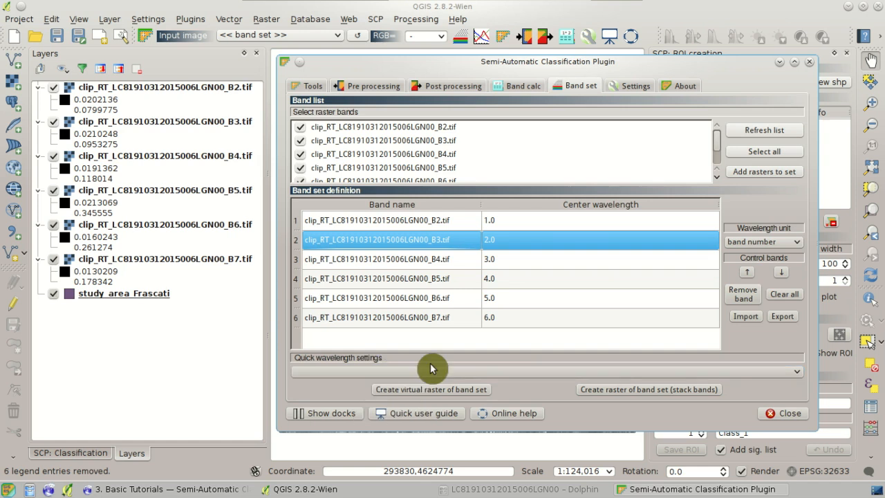
# - Assign the Landsat 8 OLI [bands 2, 3, 4, 5, 6, 7] center wavelengths to the band set and return to the map
pyautogui.click(450, 374)
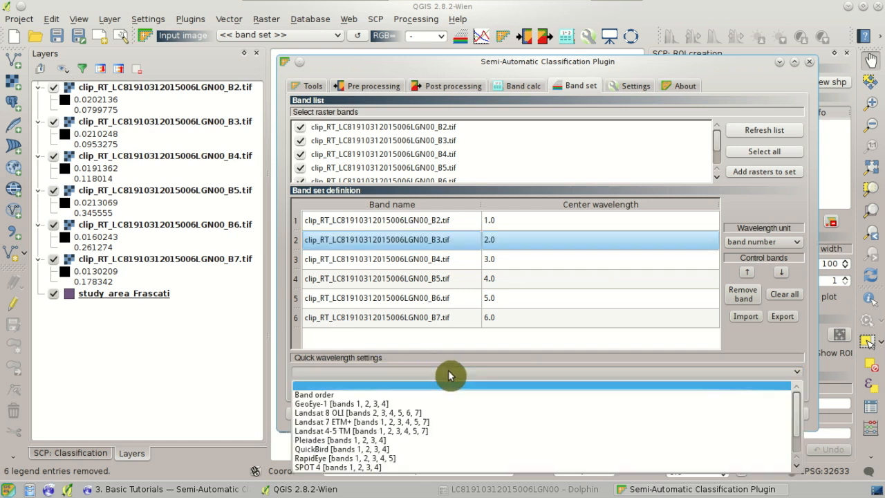
pyautogui.click(484, 412)
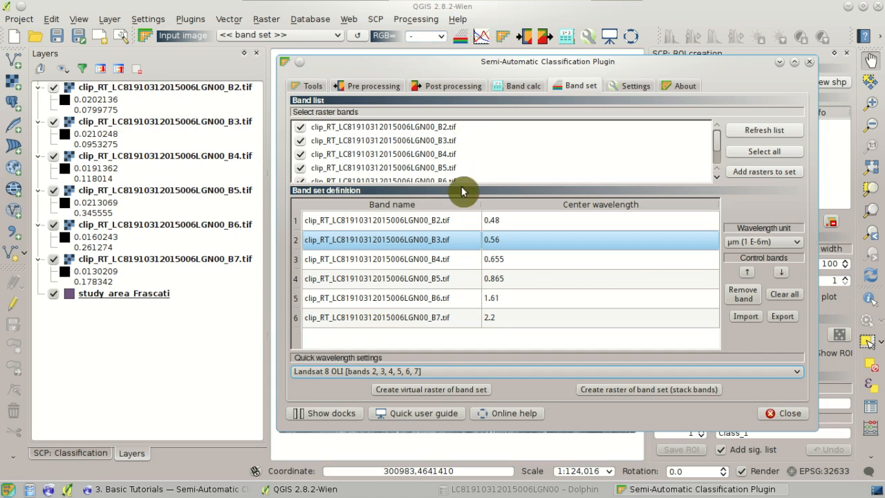
pyautogui.click(521, 33)
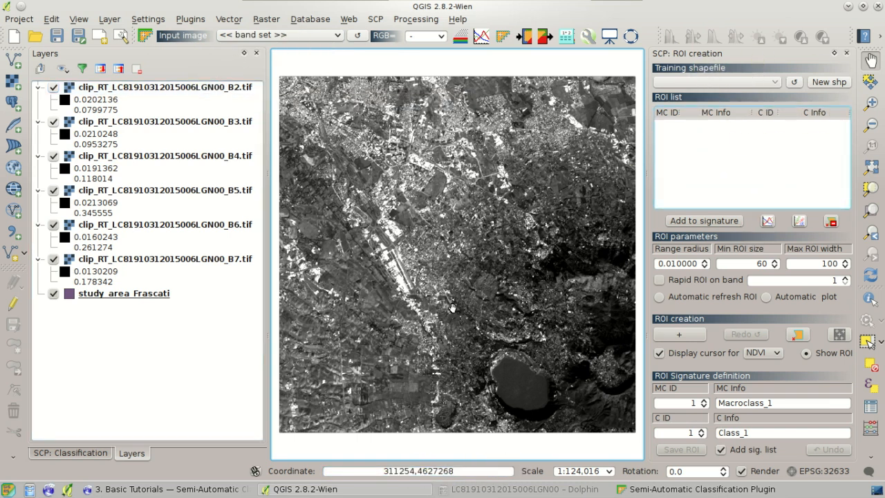
# - Load the vector layer ROI.shp from the ROI folder on the Desktop
pyautogui.click(73, 453)
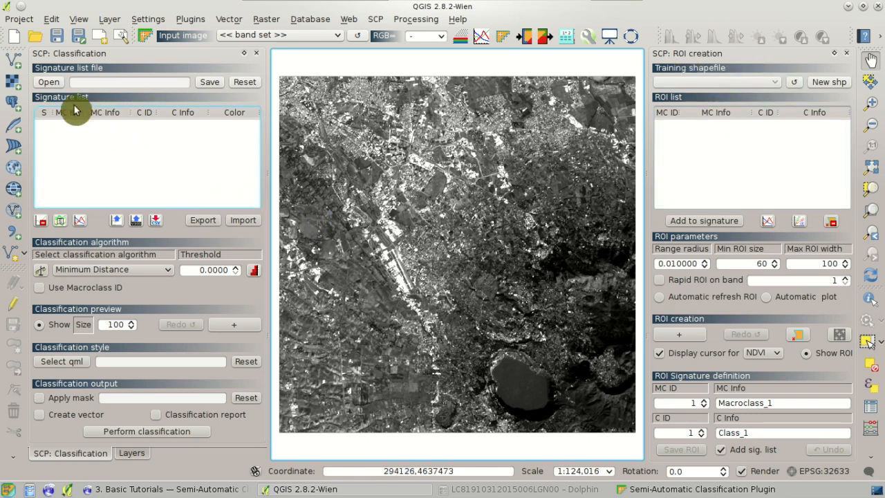
pyautogui.click(17, 69)
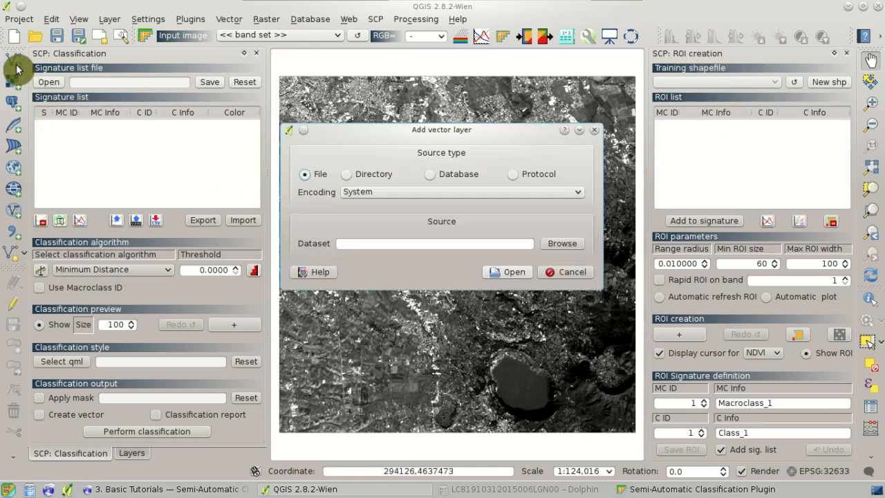
pyautogui.click(572, 241)
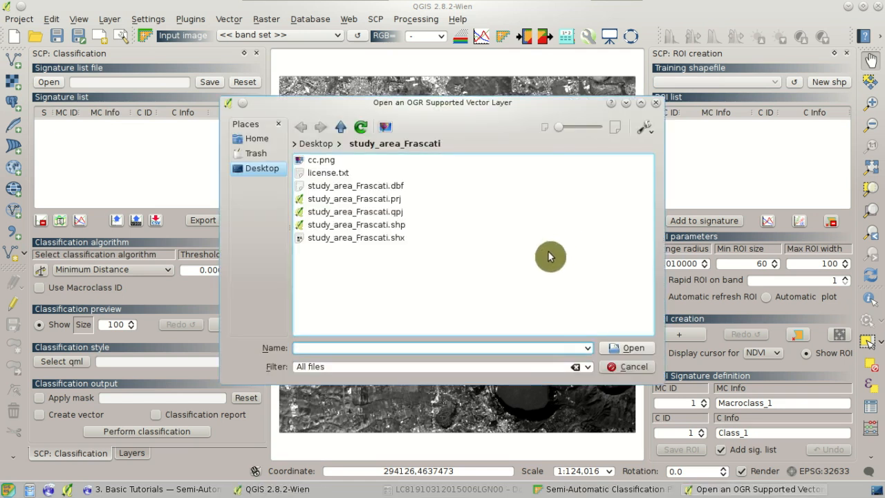
pyautogui.click(314, 145)
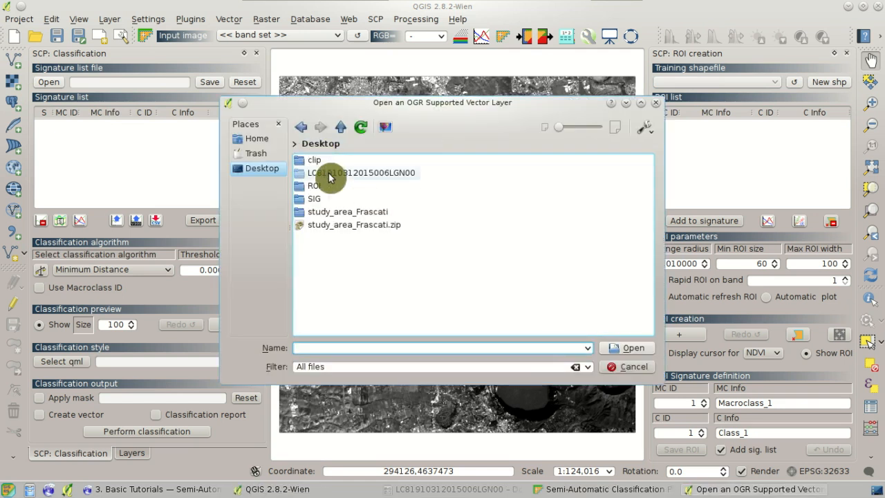
pyautogui.doubleClick(315, 188)
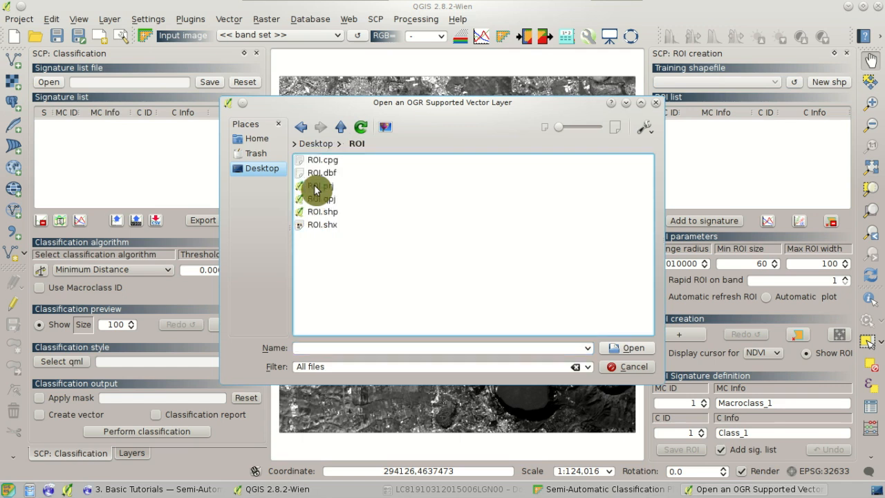
pyautogui.click(325, 211)
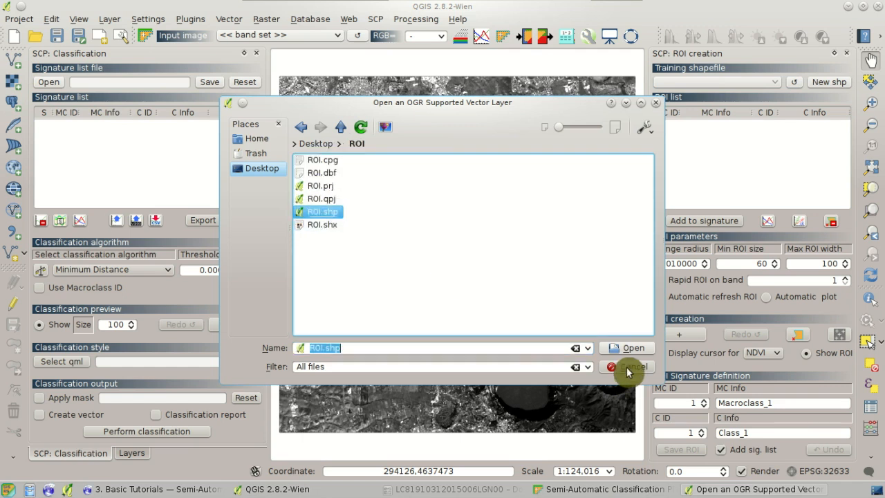
pyautogui.click(614, 349)
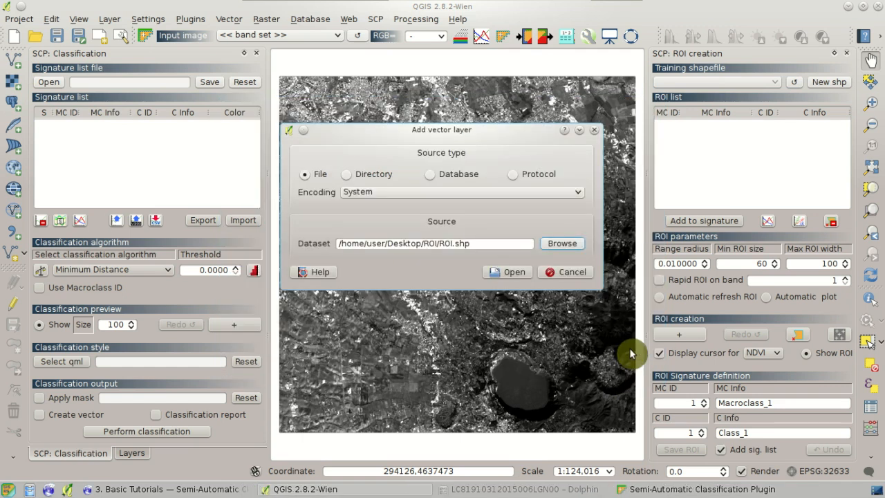
pyautogui.click(516, 276)
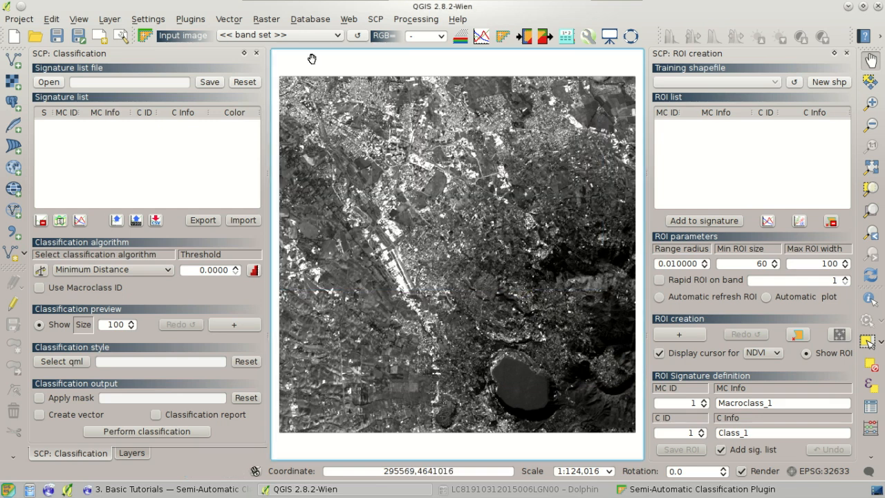
# - Move the ROI layer above all the clipped bands and set it as the training shapefile for ROI creation
pyautogui.click(131, 453)
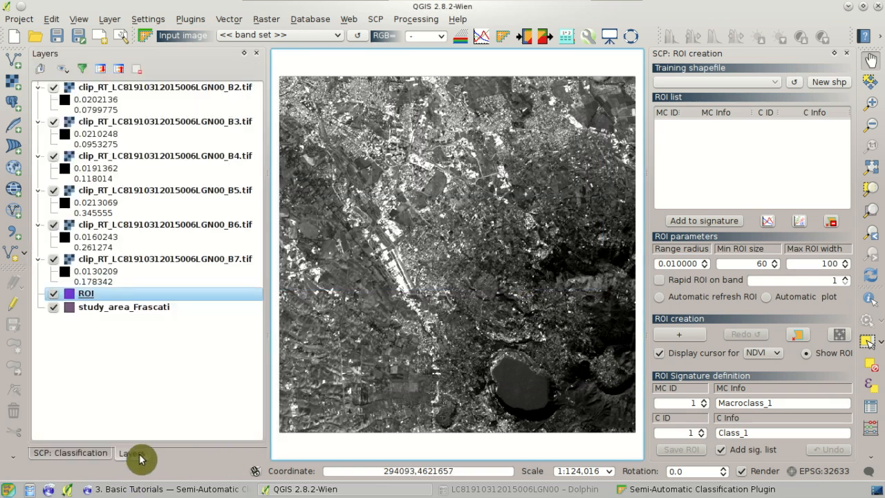
pyautogui.moveTo(104, 295); pyautogui.dragTo(150, 86)
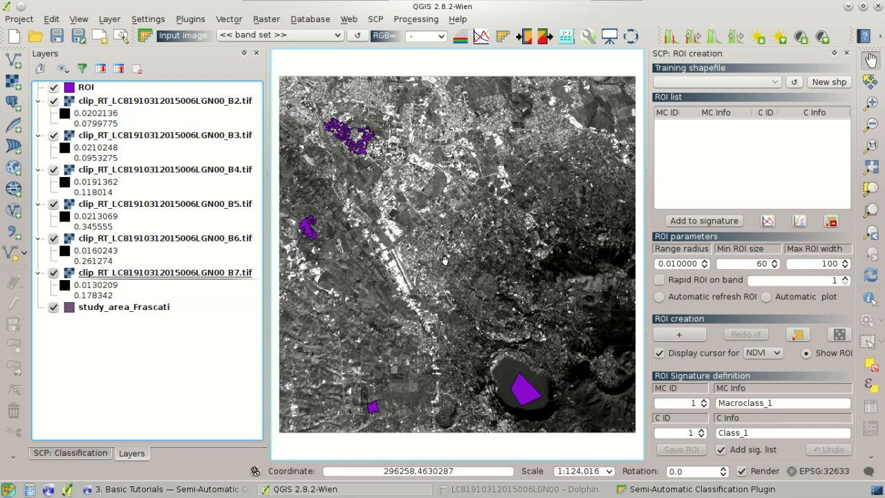
pyautogui.click(795, 85)
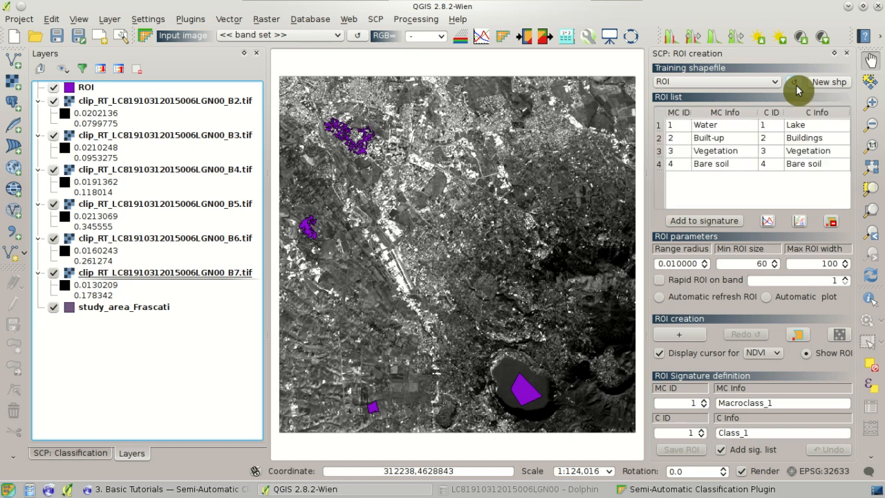
pyautogui.click(774, 84)
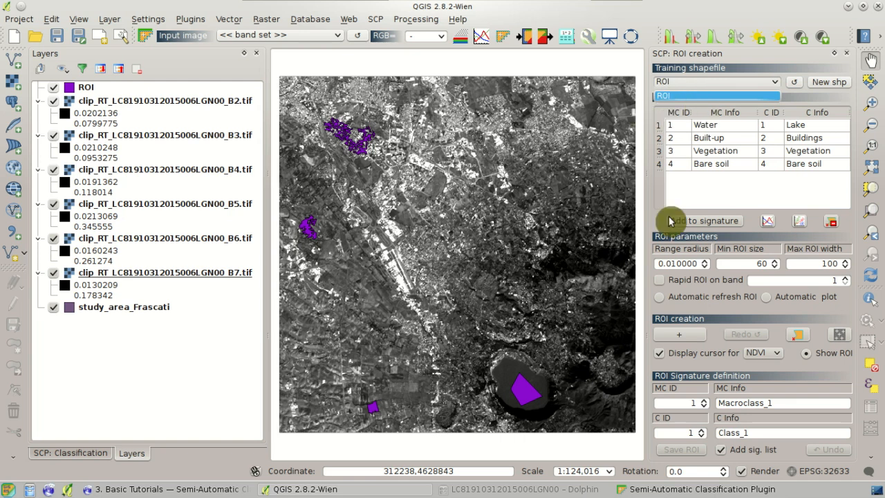
pyautogui.click(734, 192)
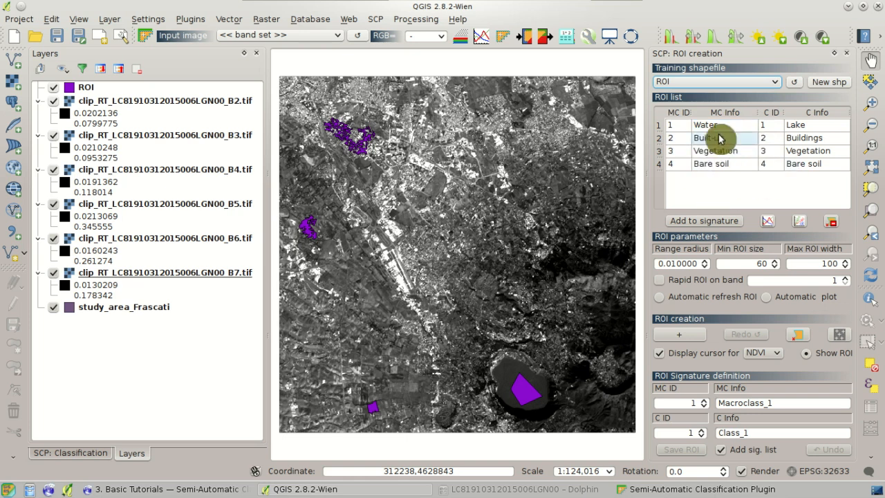
# - Examine the ROI layer's attribute table for its macroclass and class fields, and close it
pyautogui.click(87, 95)
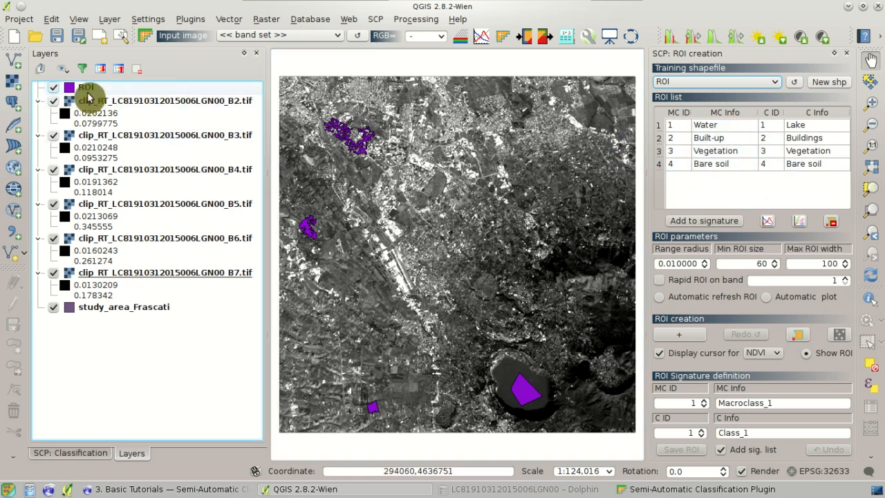
pyautogui.rightClick(92, 99)
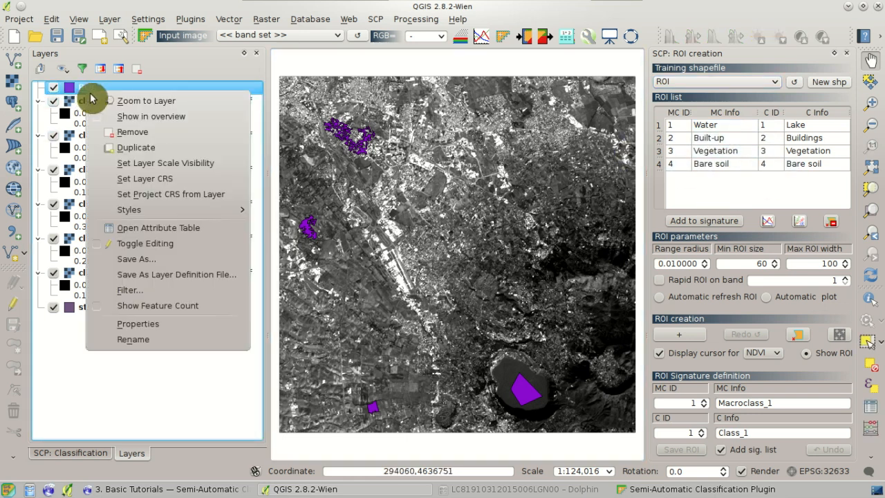
pyautogui.click(183, 235)
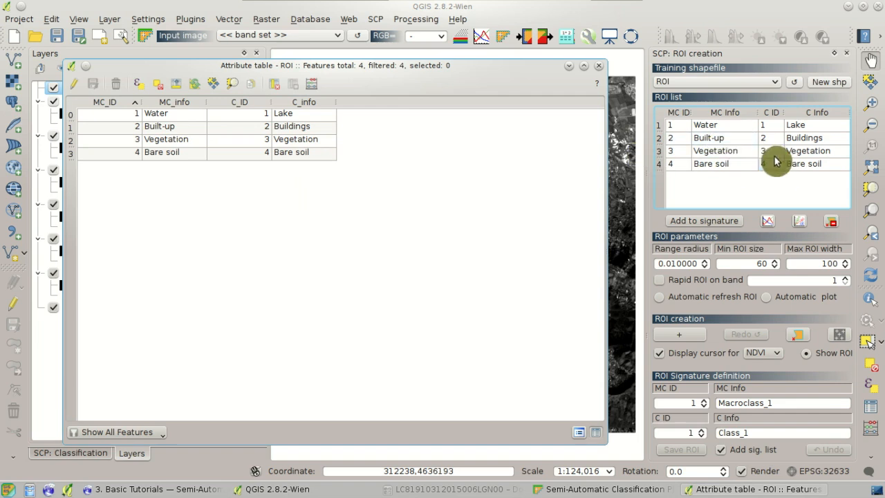
pyautogui.click(599, 65)
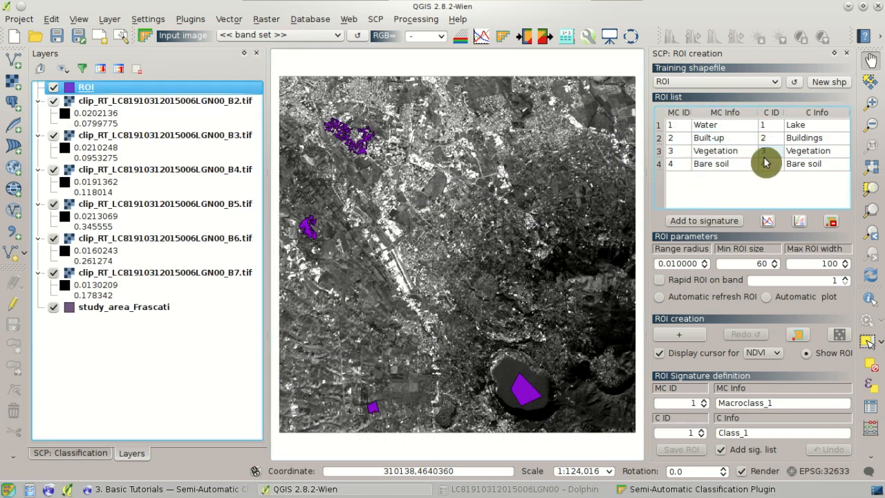
# - Load the signature list file SIG.xml from the SIG folder on the Desktop for the classification
pyautogui.click(89, 454)
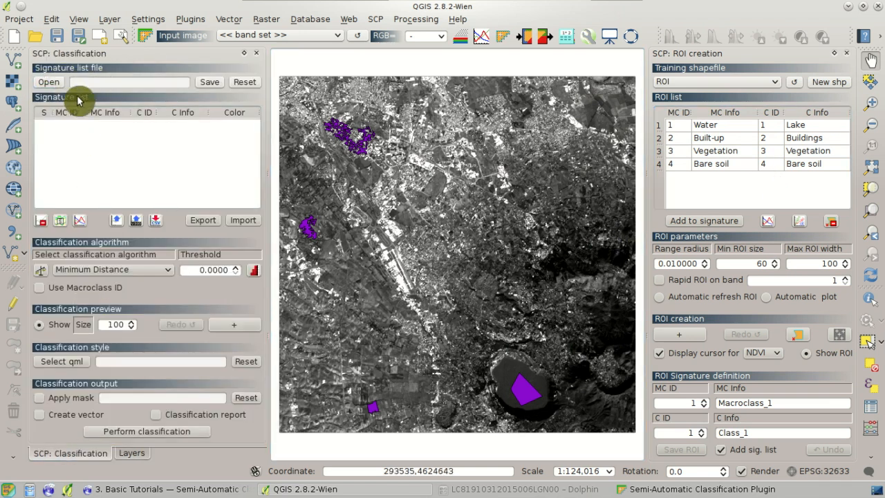
pyautogui.click(54, 87)
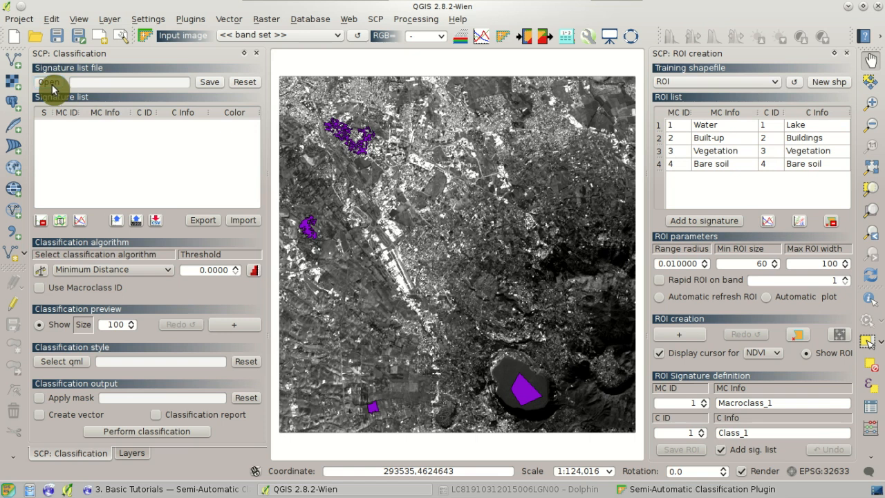
pyautogui.click(322, 148)
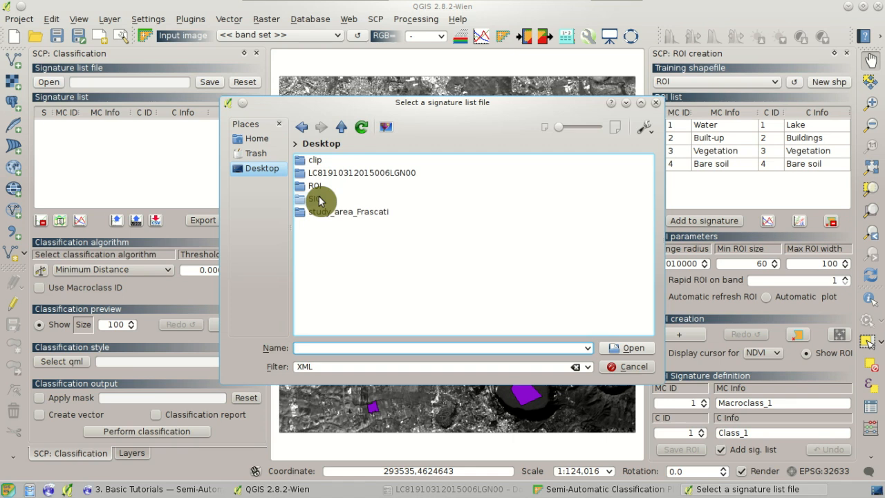
pyautogui.doubleClick(319, 197)
pyautogui.click(323, 163)
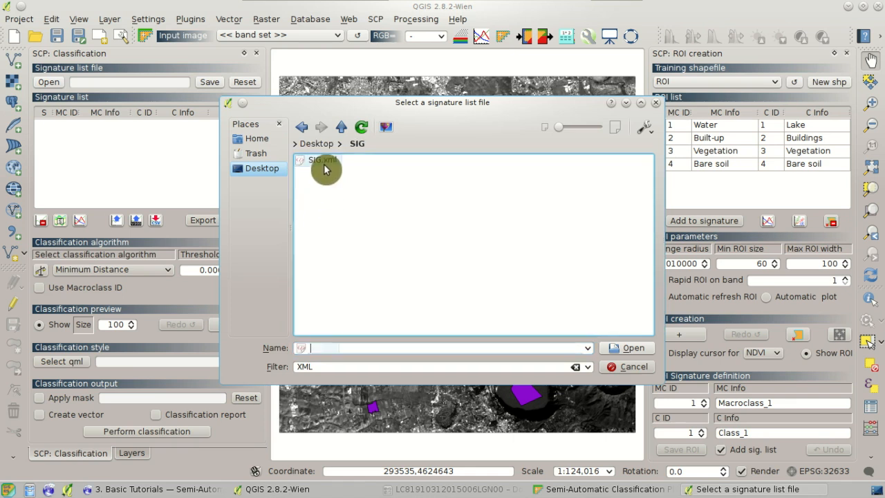
pyautogui.click(630, 353)
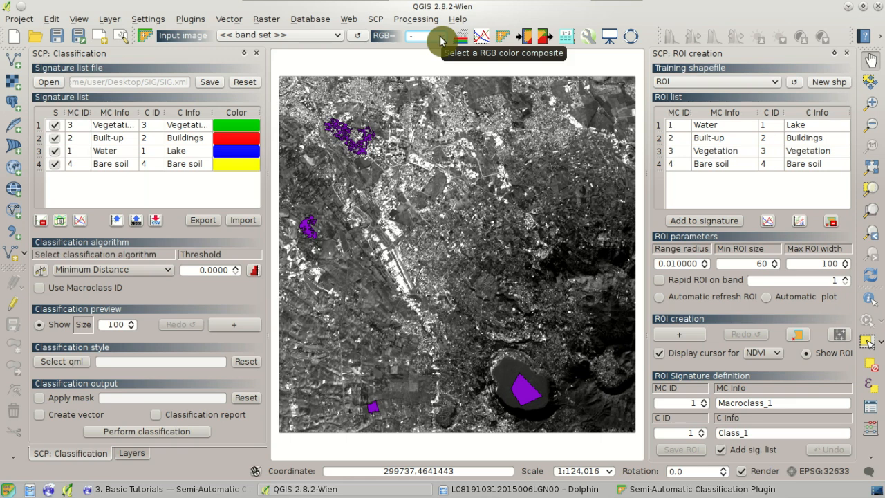
# - Display the band set on the map as a 3-2-1 RGB color composite
pyautogui.click(440, 39)
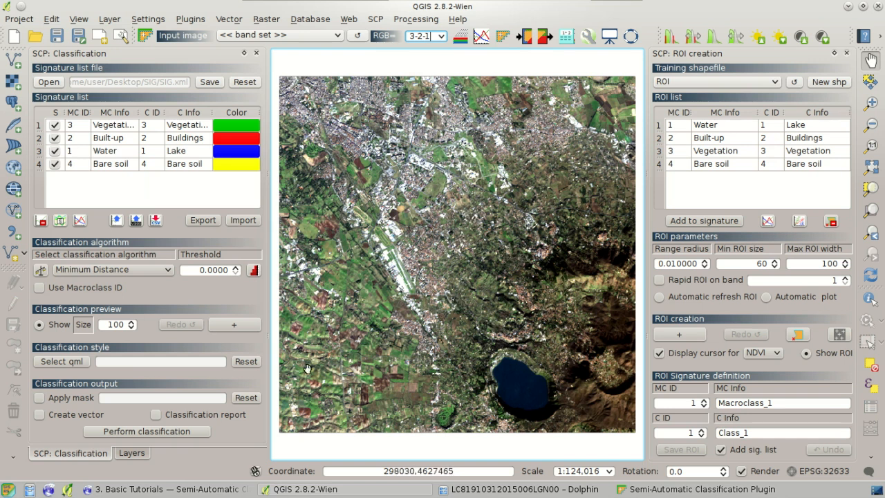
# - Show the layer list and compare the 4-3-2 color composite of the band set with the 3-2-1 composite
pyautogui.click(133, 453)
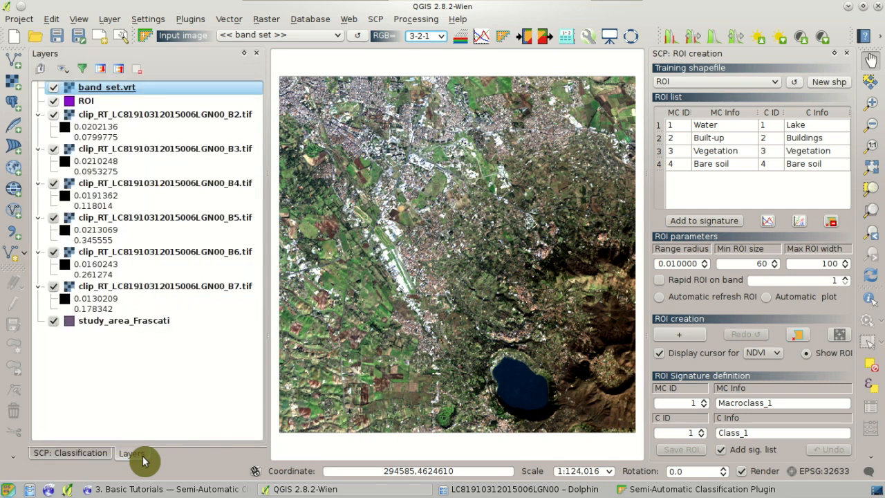
pyautogui.click(442, 40)
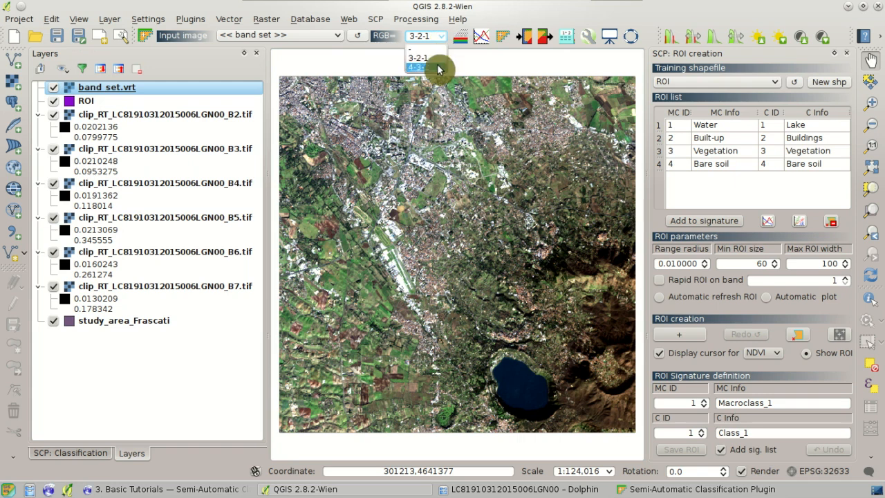
pyautogui.click(437, 69)
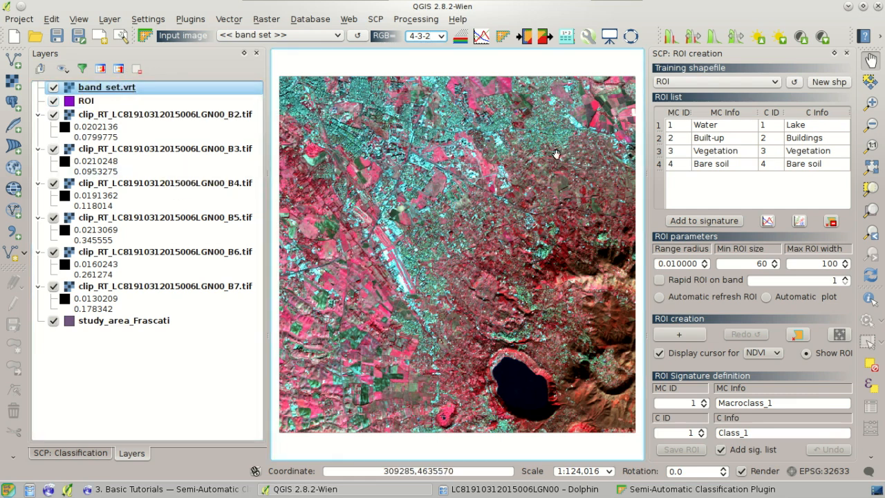
pyautogui.click(440, 38)
pyautogui.click(439, 57)
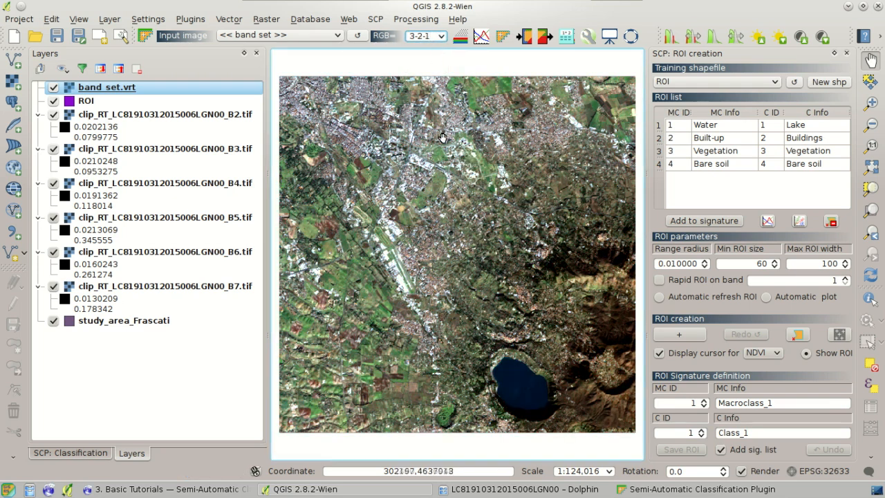
# - Display the band set on the map with a custom 3-4-6 RGB color composite
pyautogui.click(414, 43)
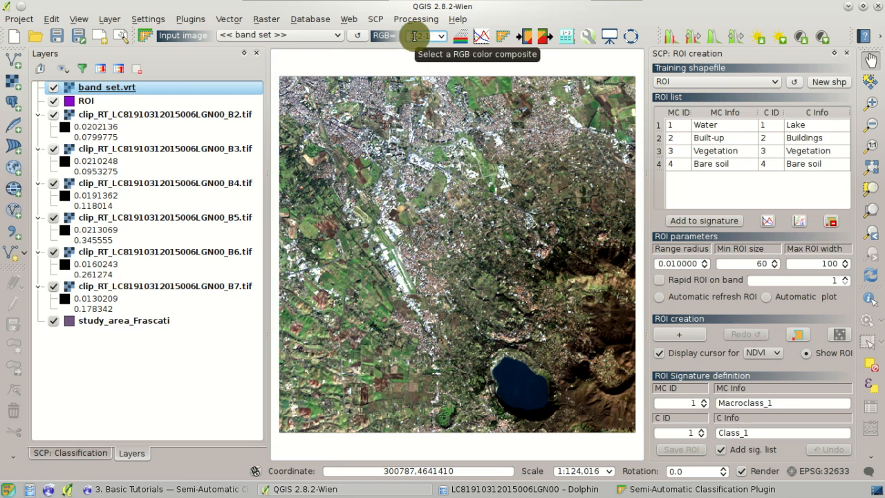
pyautogui.moveTo(415, 36); pyautogui.dragTo(401, 36)
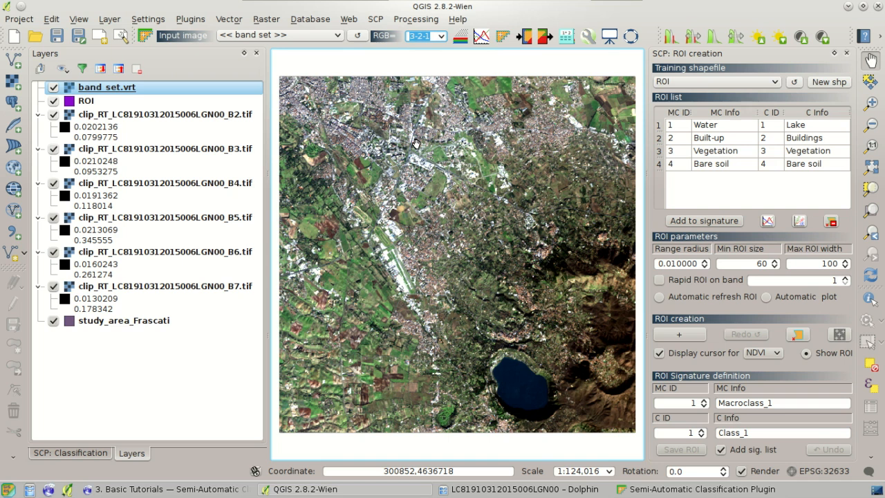
pyautogui.write('3-4')
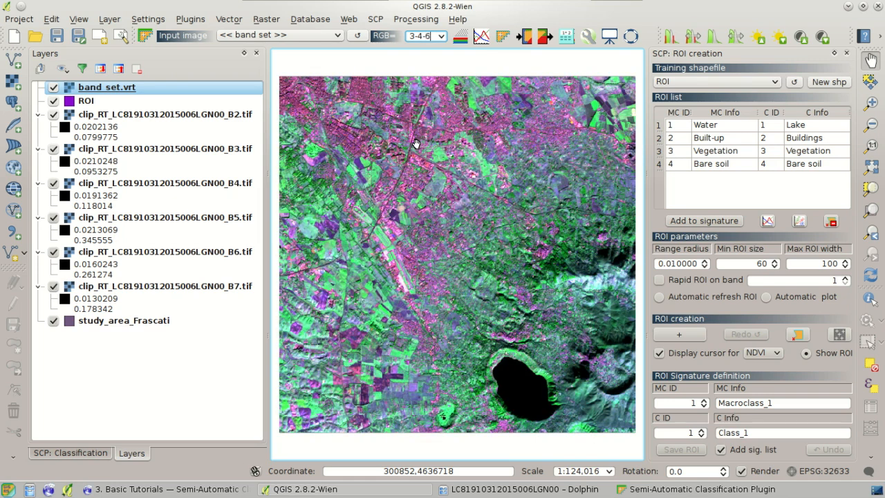
# - Compare the 3-2-1 and 3-4-6 color composites over the whole study area, ending on 3-4-6
pyautogui.click(442, 38)
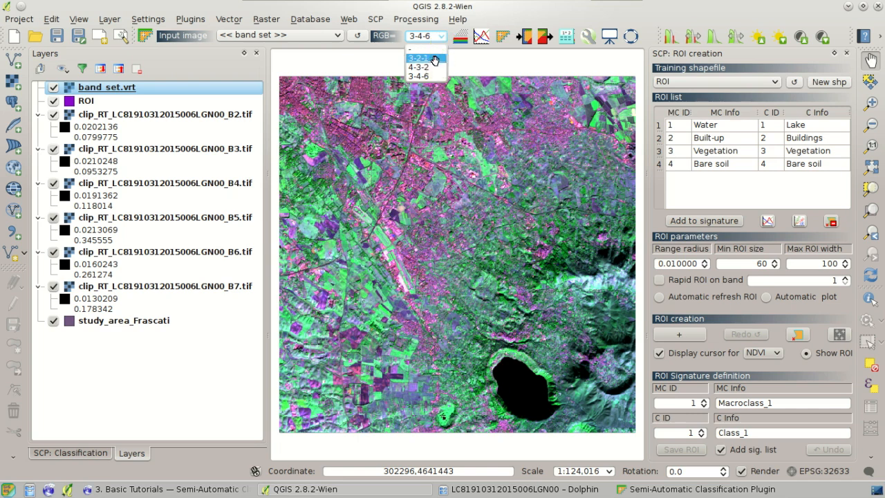
pyautogui.click(434, 59)
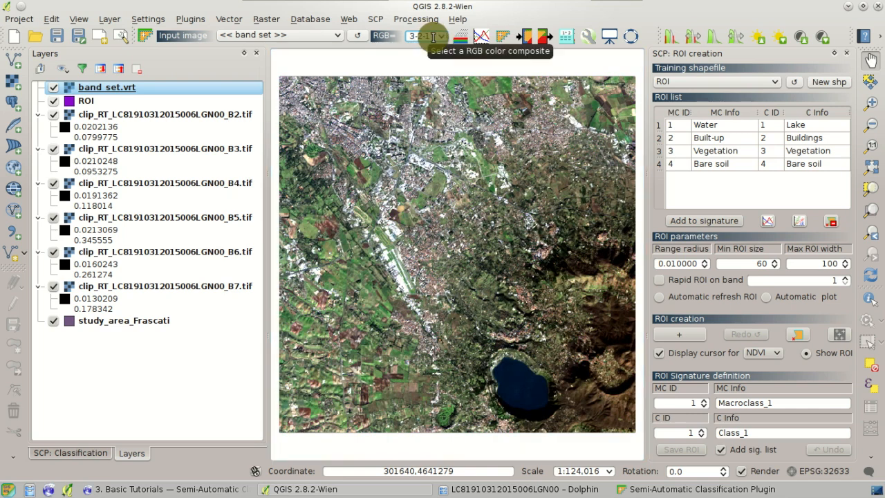
pyautogui.scroll(-2, 432, 38)
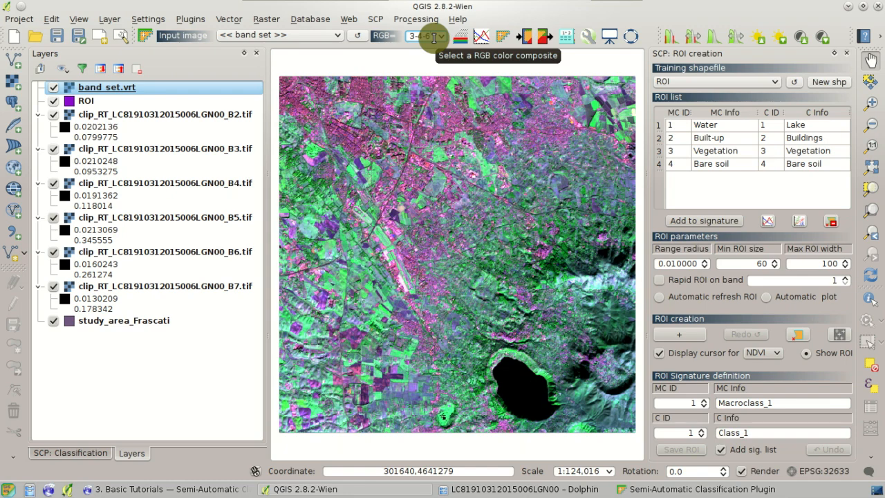
pyautogui.scroll(-1, 434, 38)
pyautogui.scroll(2, 434, 38)
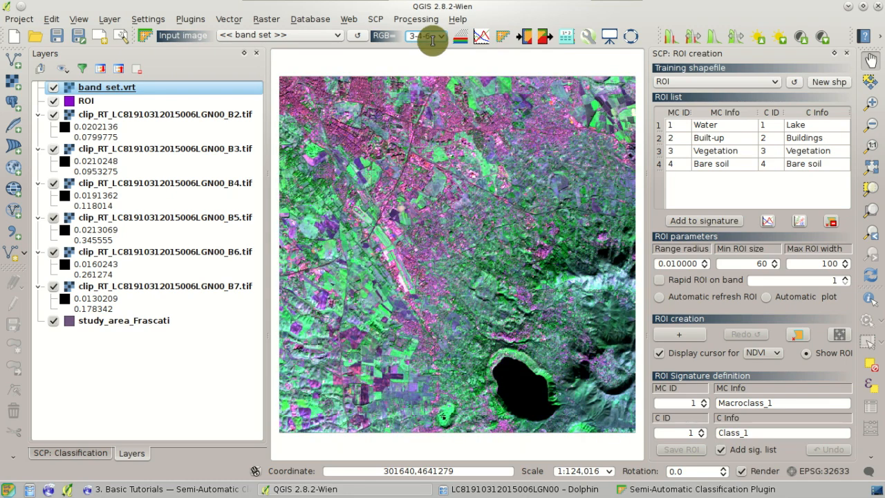
pyautogui.scroll(-2, 432, 38)
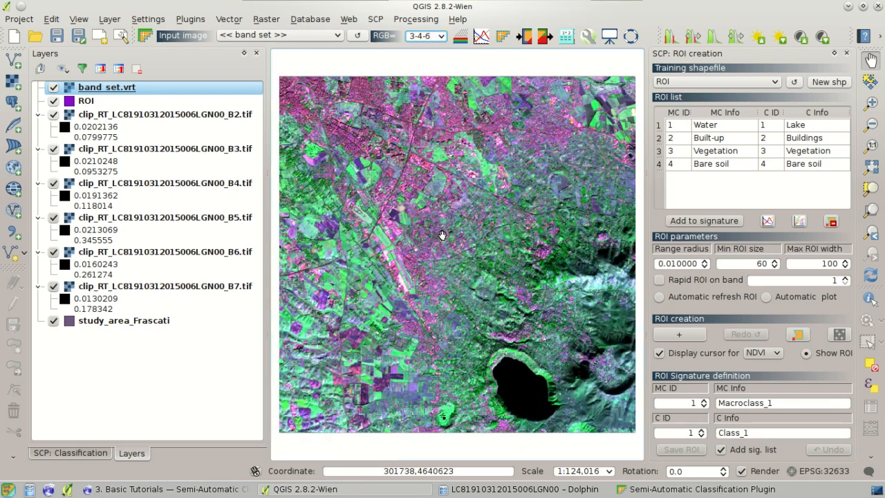
# - Examine the fields and built-up areas around the airport in close-up, comparing the 4-3-2 and 3-4-6 composites
pyautogui.scroll(3, 404, 318)
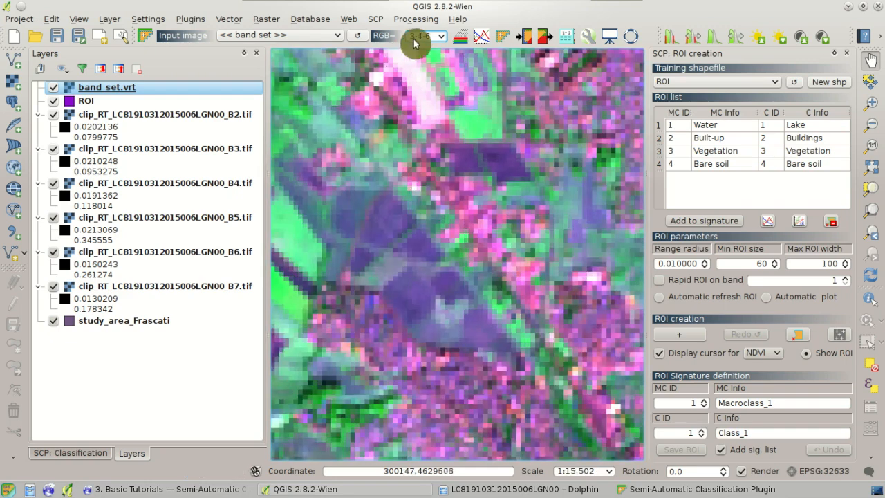
pyautogui.scroll(1, 419, 36)
pyautogui.scroll(-1, 419, 36)
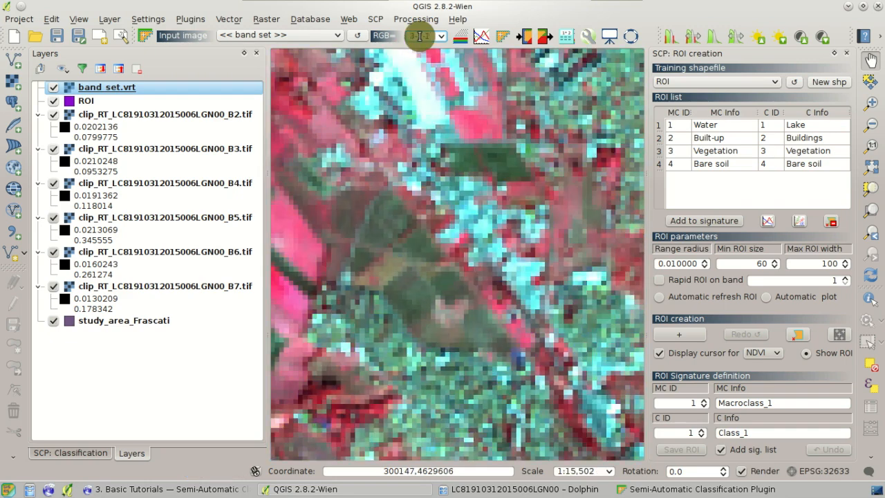
pyautogui.scroll(-2, 480, 188)
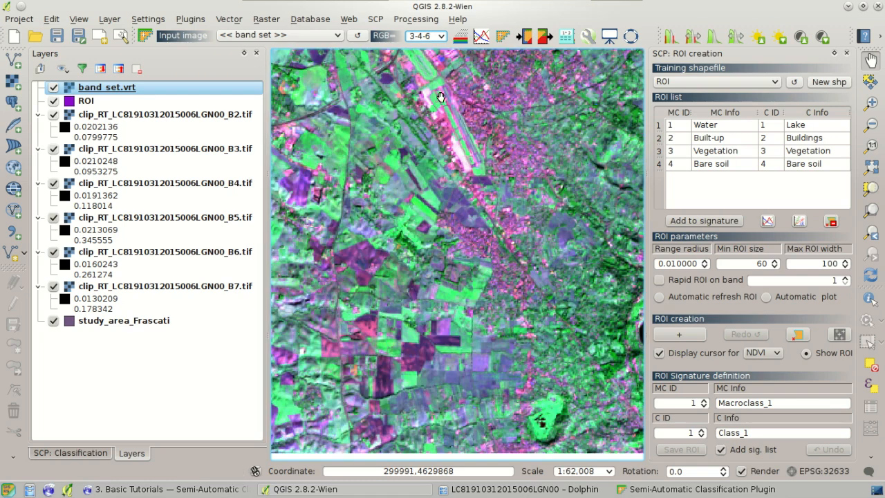
pyautogui.scroll(1, 424, 36)
pyautogui.scroll(-1, 423, 37)
pyautogui.scroll(-1, 495, 159)
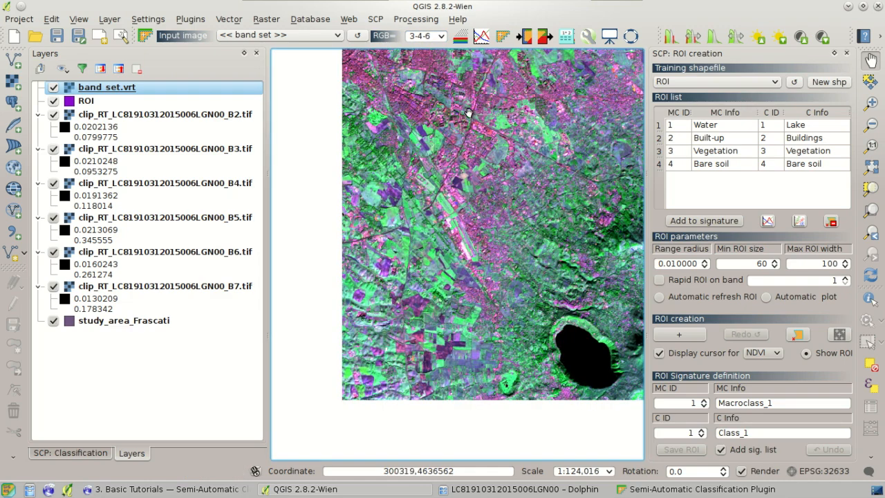
pyautogui.scroll(1, 419, 102)
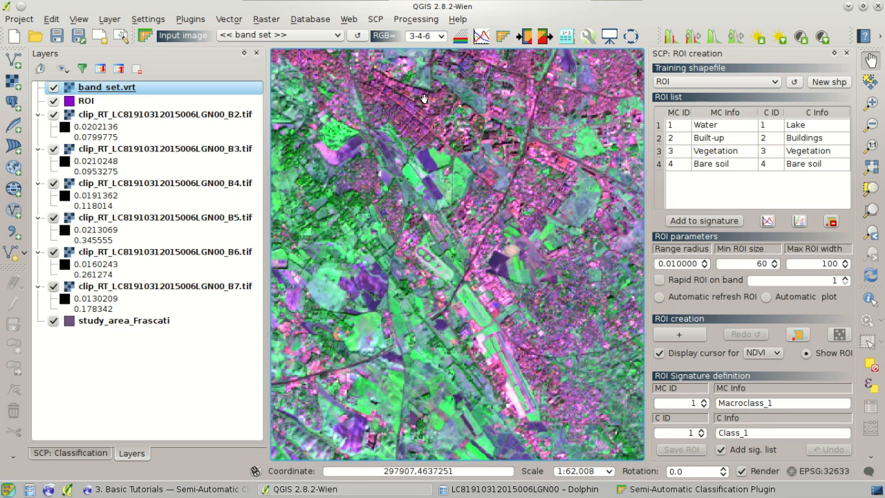
# - Compare the airport and surrounding land cover in the 4-3-2, 3-2-1 and 3-4-6 composites, leaving 3-4-6 displayed
pyautogui.moveTo(437, 36); pyautogui.dragTo(430, 35)
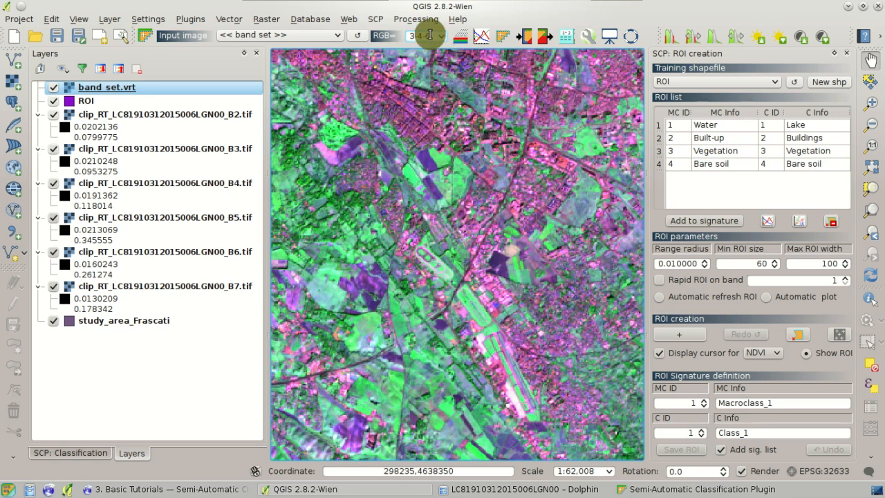
pyautogui.write('4-3-2')
pyautogui.moveTo(413, 225); pyautogui.dragTo(410, 127)
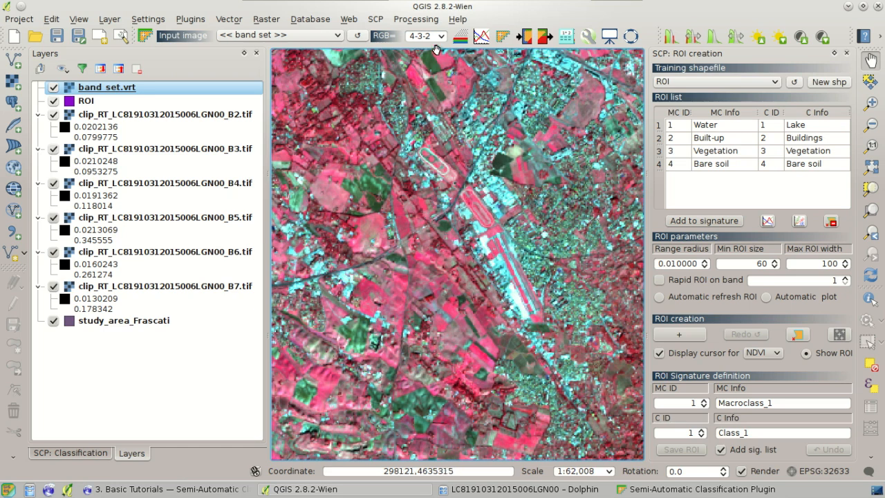
pyautogui.scroll(1, 430, 38)
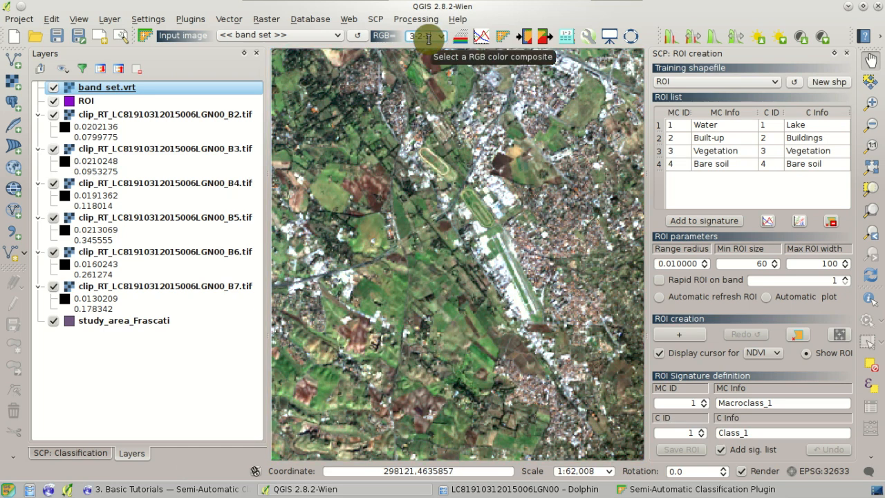
pyautogui.scroll(-1, 428, 38)
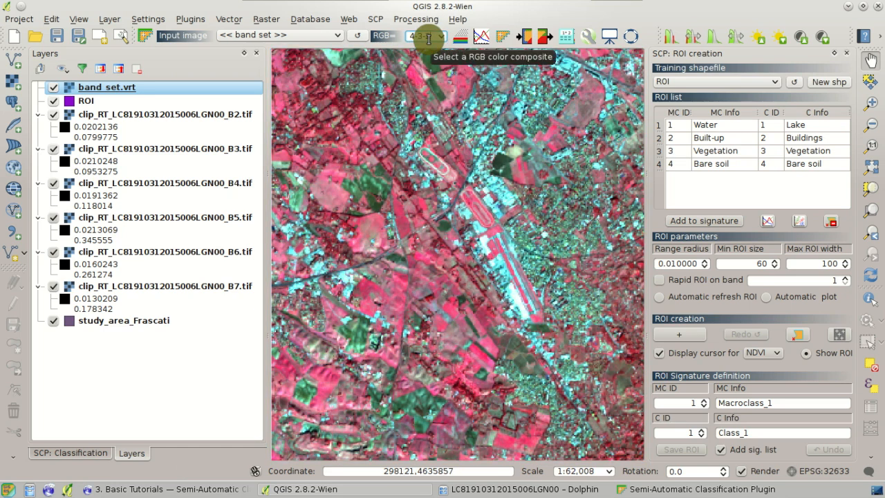
pyautogui.scroll(1, 428, 38)
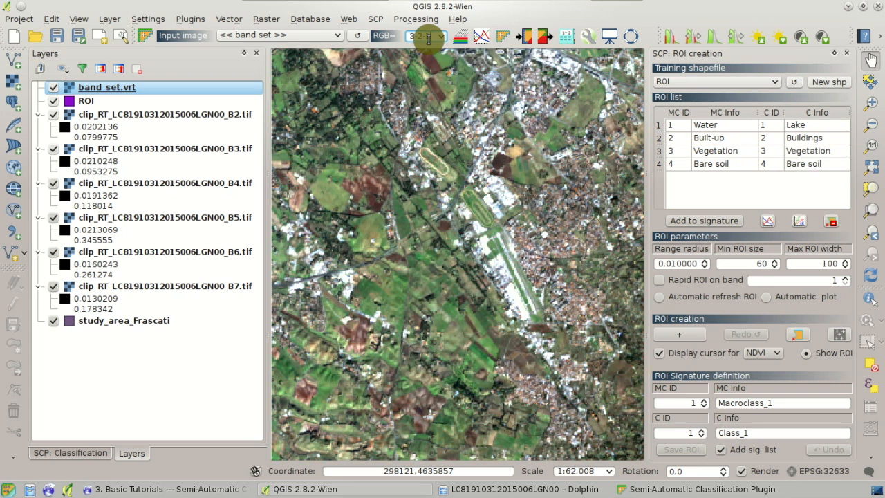
pyautogui.scroll(1, 429, 39)
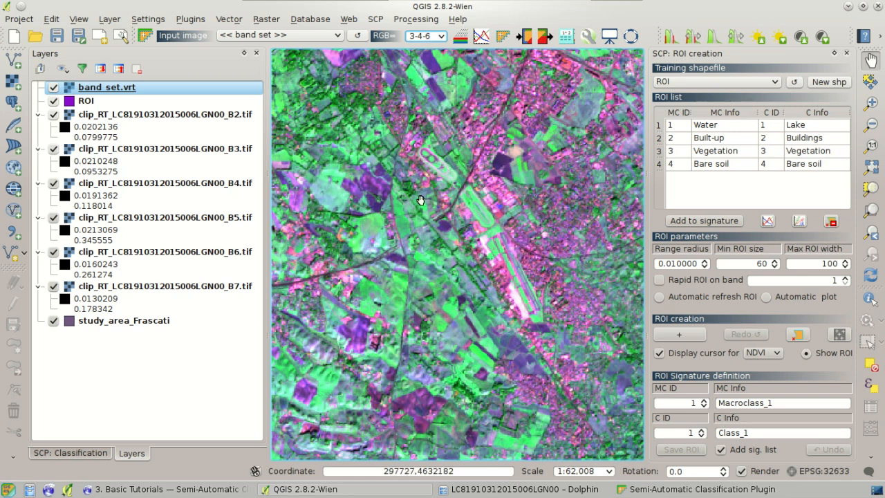
# - Add the OpenStreetMap base map to the project with the OpenLayers plugin
pyautogui.click(347, 23)
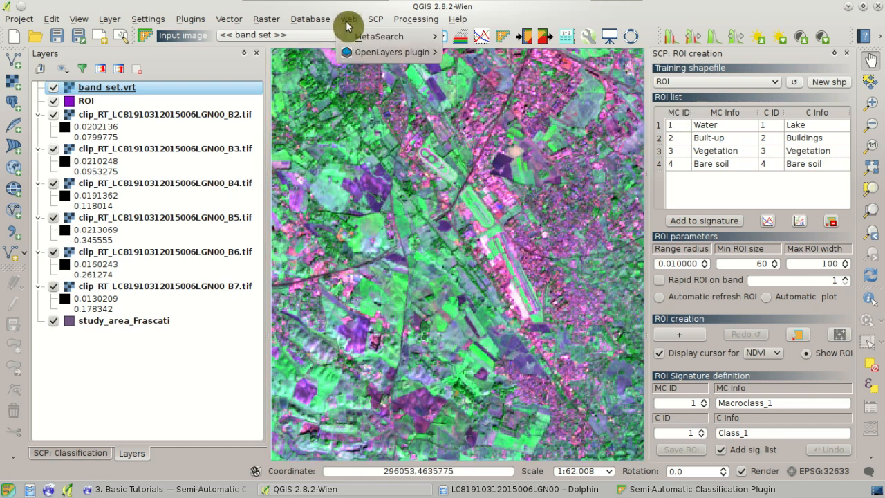
pyautogui.moveTo(351, 52)
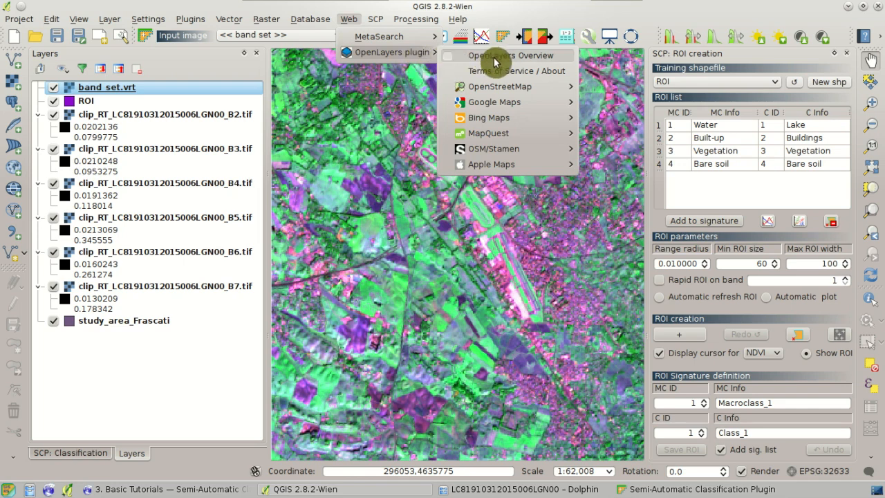
pyautogui.moveTo(502, 94)
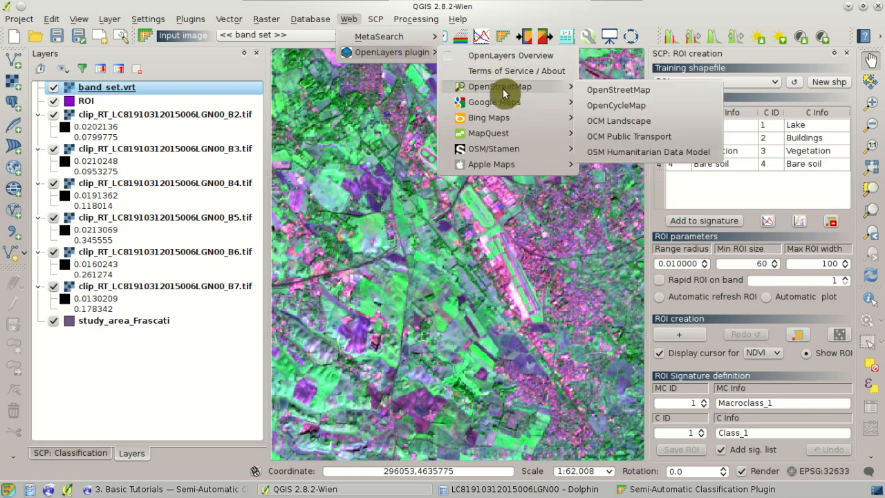
pyautogui.click(681, 88)
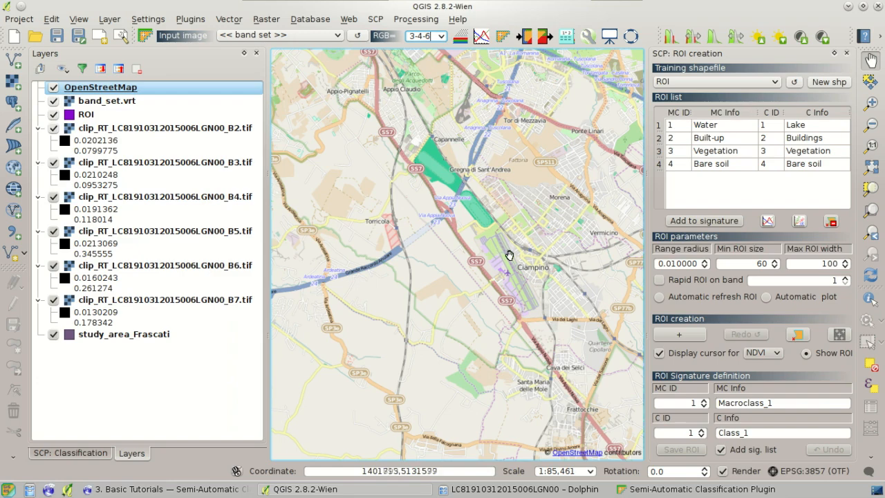
# - Inspect the Ciampino airport on the OpenStreetMap layer, and hide that layer to reveal the band set composite
pyautogui.scroll(1, 501, 251)
pyautogui.scroll(1, 512, 273)
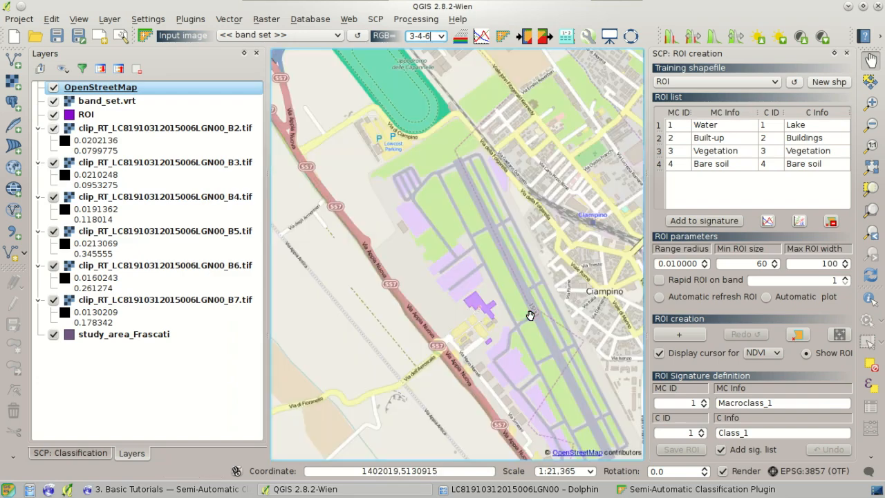
pyautogui.moveTo(530, 315); pyautogui.dragTo(470, 273)
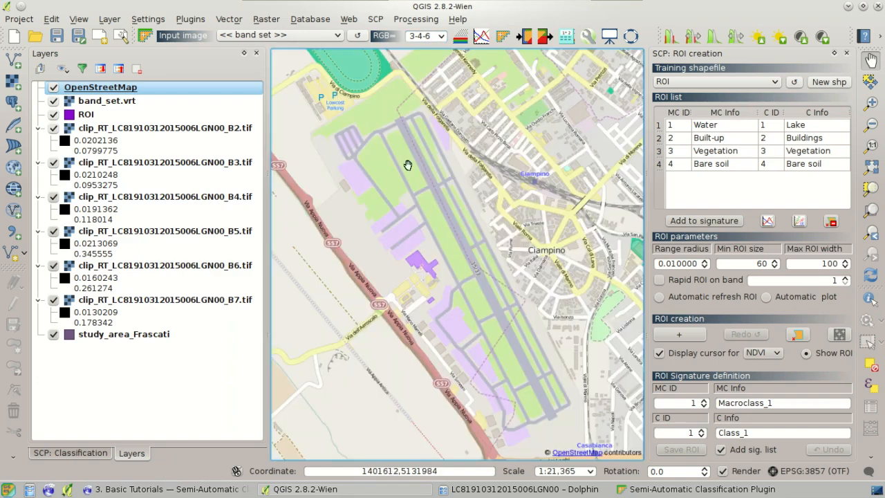
pyautogui.click(55, 88)
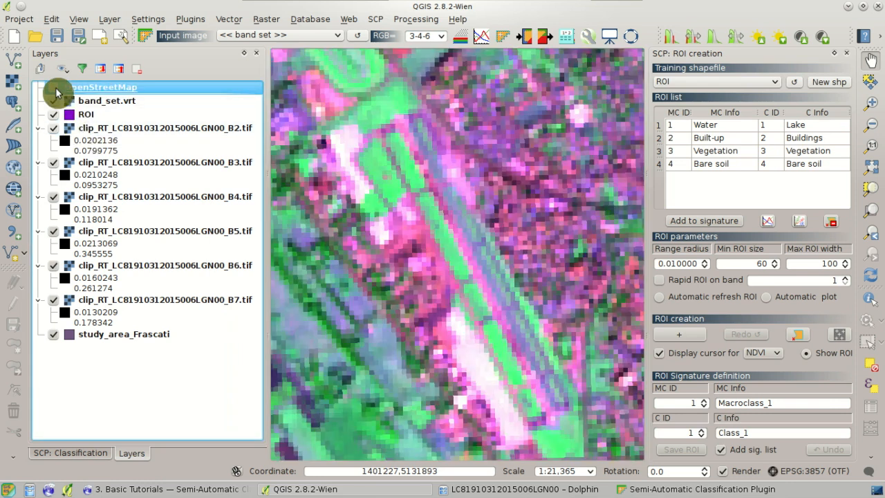
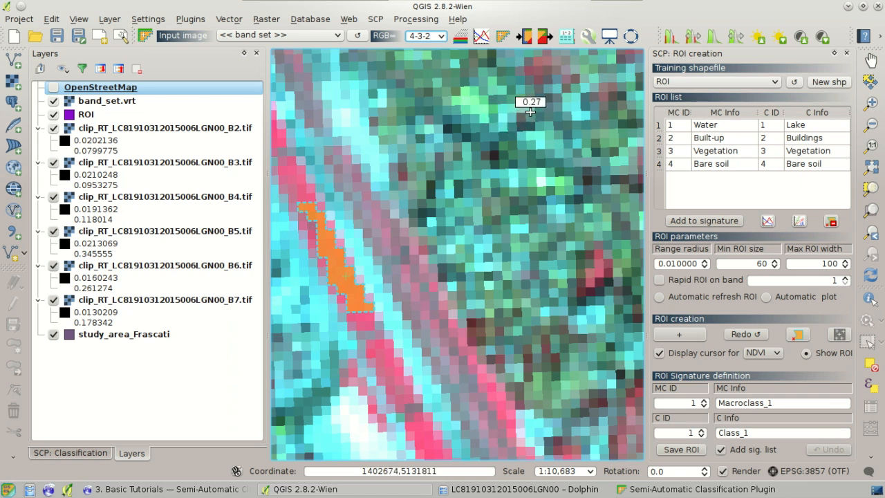
# - Switch the band set to the 3-4-6 color composite and examine the area around the airport runway's southern end
pyautogui.scroll(-1, 530, 112)
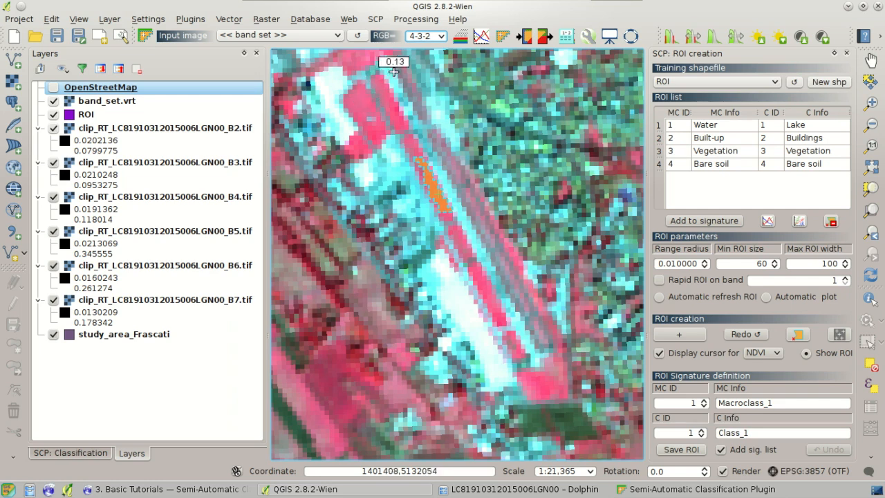
pyautogui.scroll(-1, 422, 39)
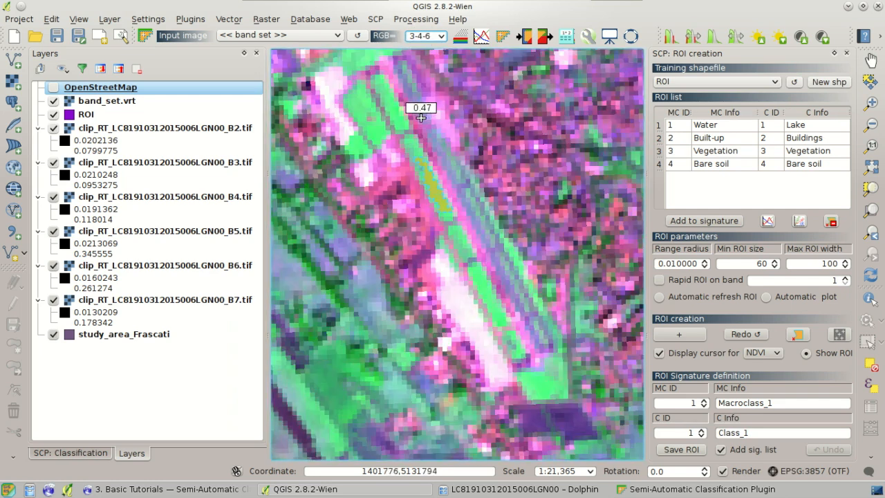
pyautogui.scroll(-1, 504, 145)
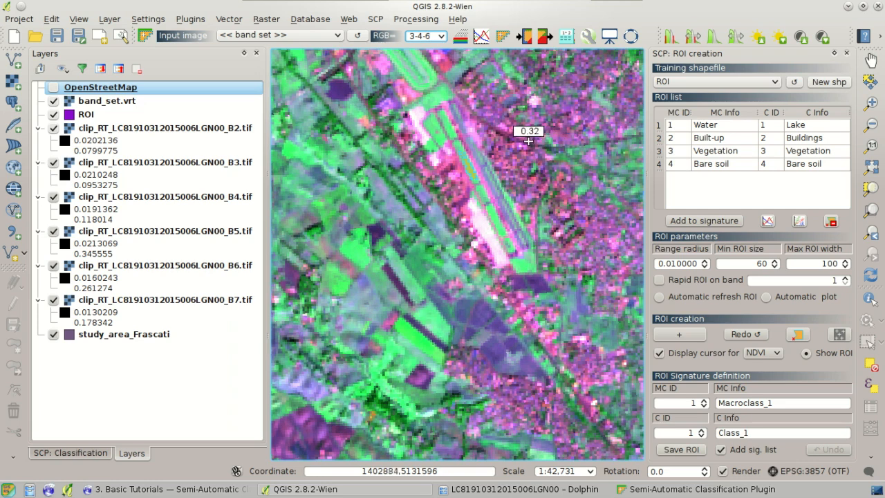
pyautogui.scroll(1, 537, 237)
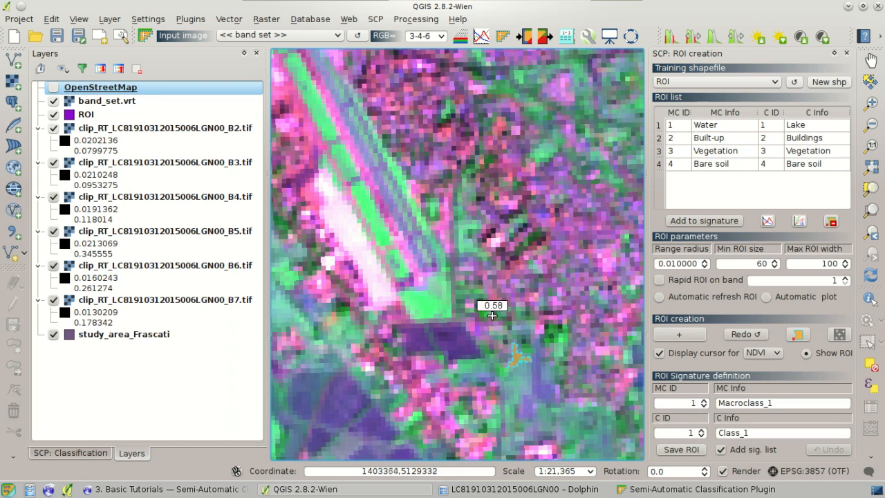
# - Create a region-growing ROI on the green field at the runway's southern end, and regrow it with a range radius of 0.02
pyautogui.click(426, 302)
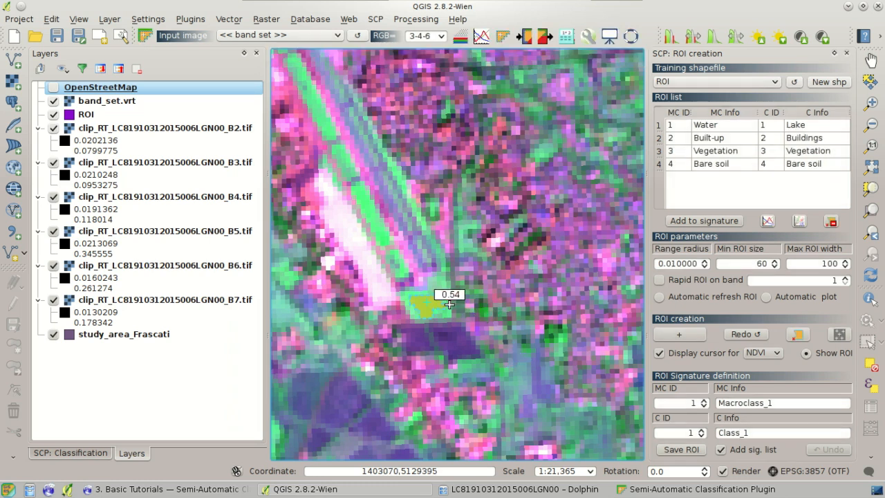
pyautogui.click(706, 261)
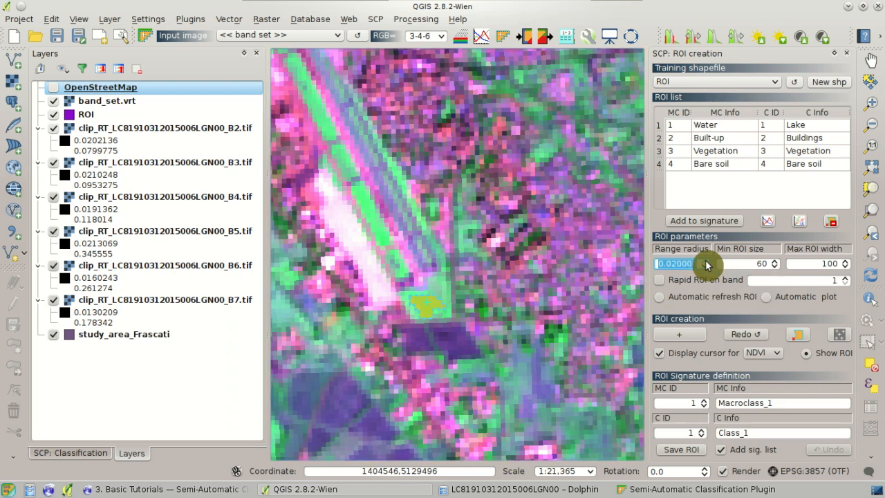
pyautogui.click(742, 335)
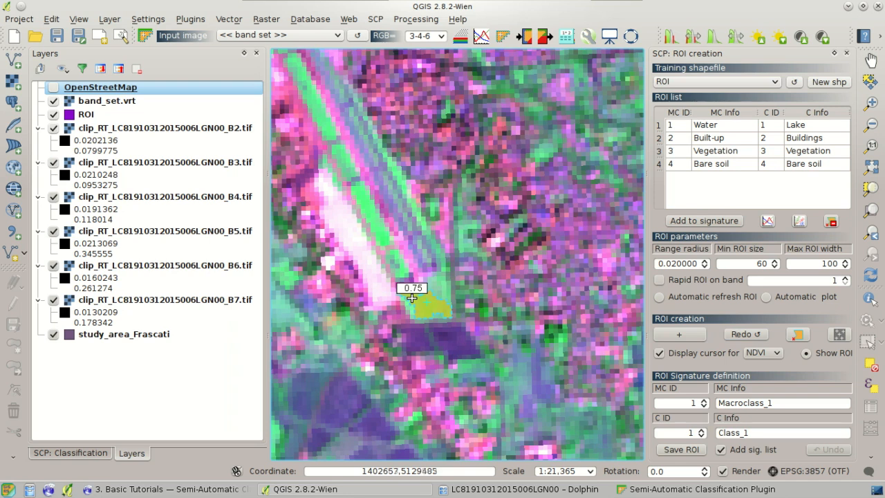
# - Increase the range radius to 0.04 and regrow the ROI on the green field from the same seed
pyautogui.scroll(2, 430, 305)
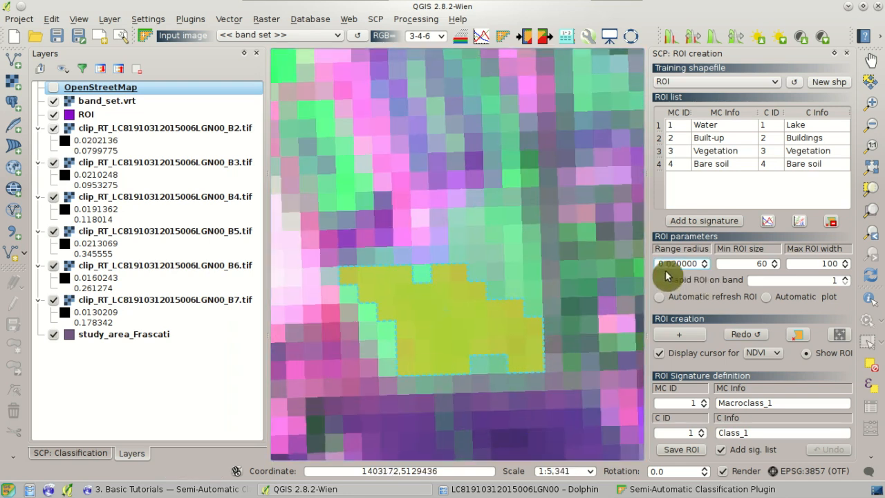
pyautogui.doubleClick(706, 267)
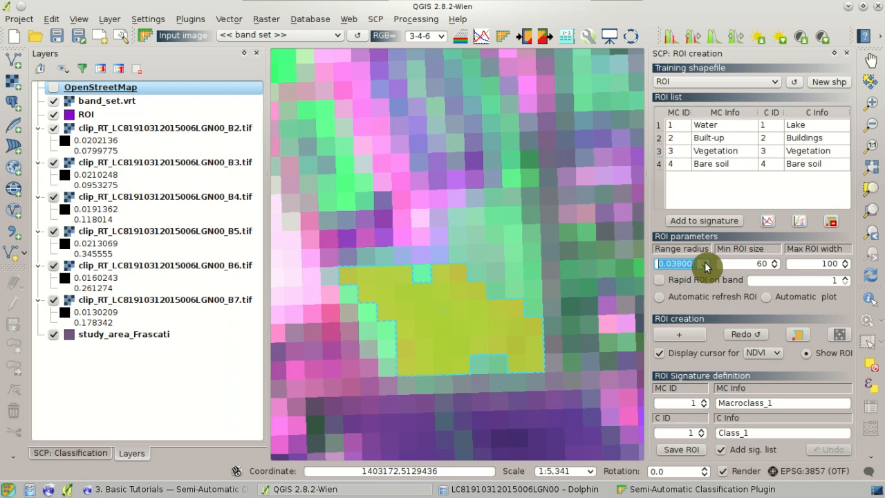
pyautogui.scroll(1, 705, 267)
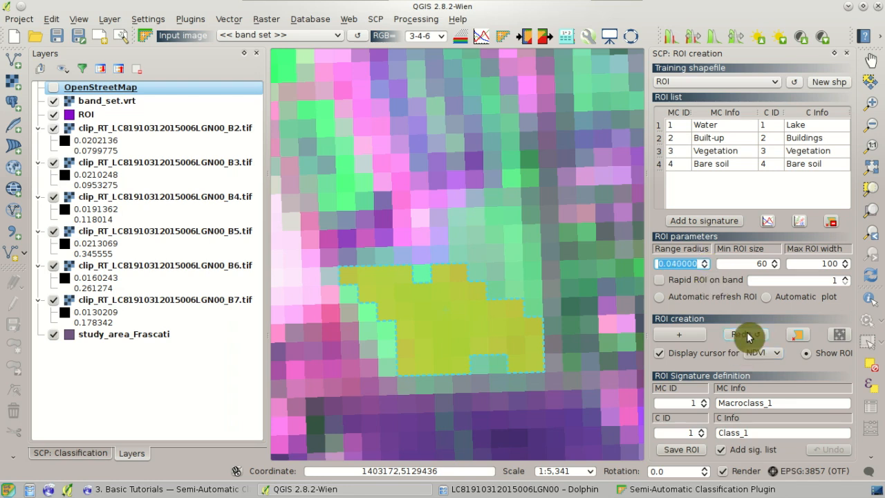
pyautogui.click(746, 336)
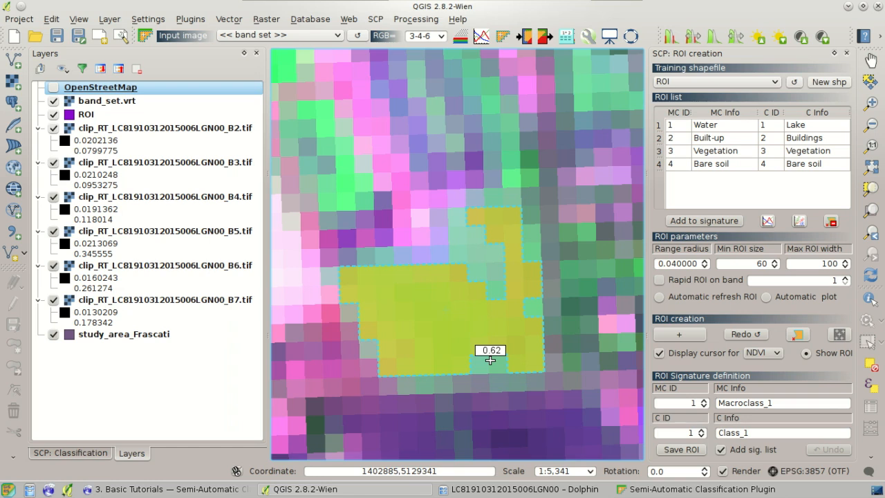
pyautogui.scroll(-1, 489, 359)
pyautogui.scroll(-1, 490, 360)
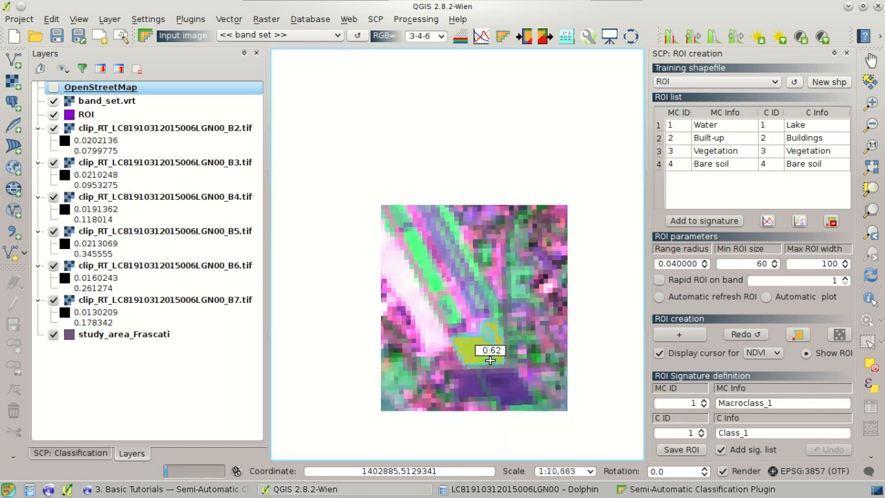
# - Set the ROI's macroclass ID to 3 and its macroclass information to Vegetation
pyautogui.click(695, 405)
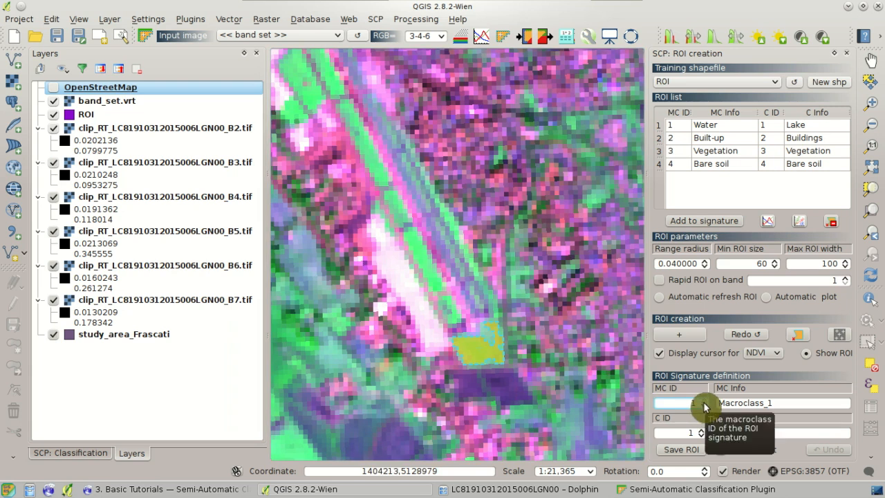
pyautogui.press('BackSpace')
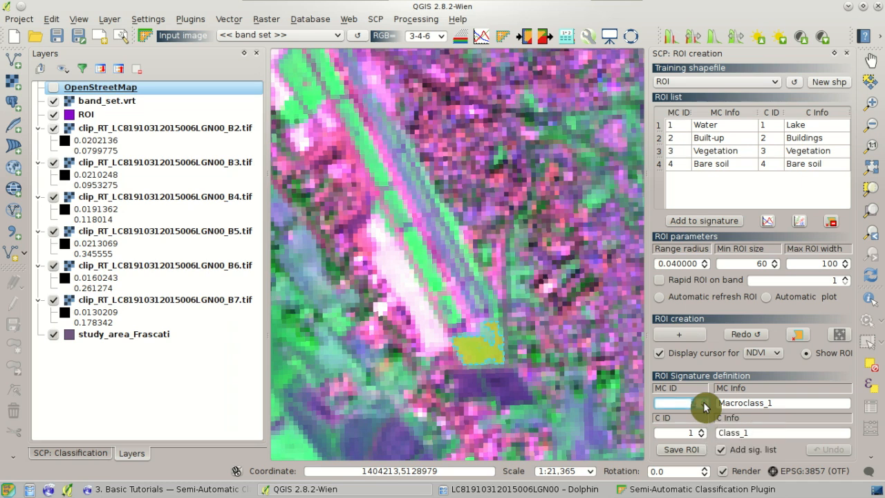
pyautogui.write('3')
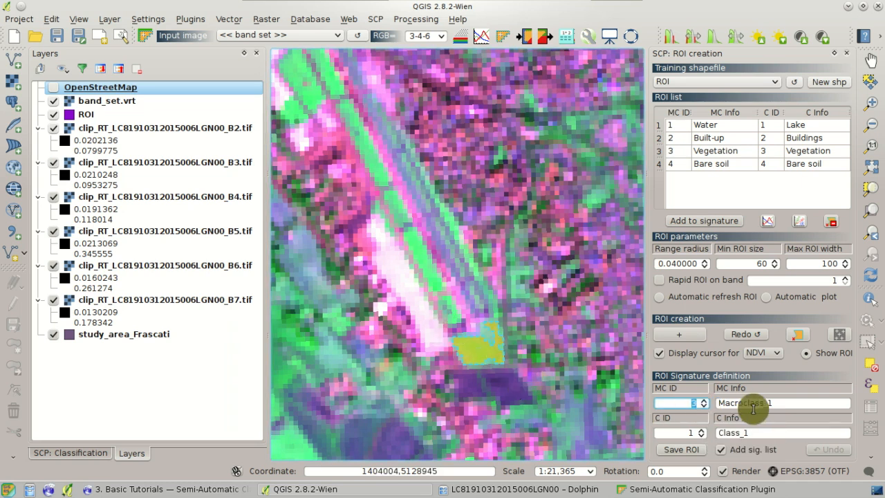
pyautogui.press('Tab')
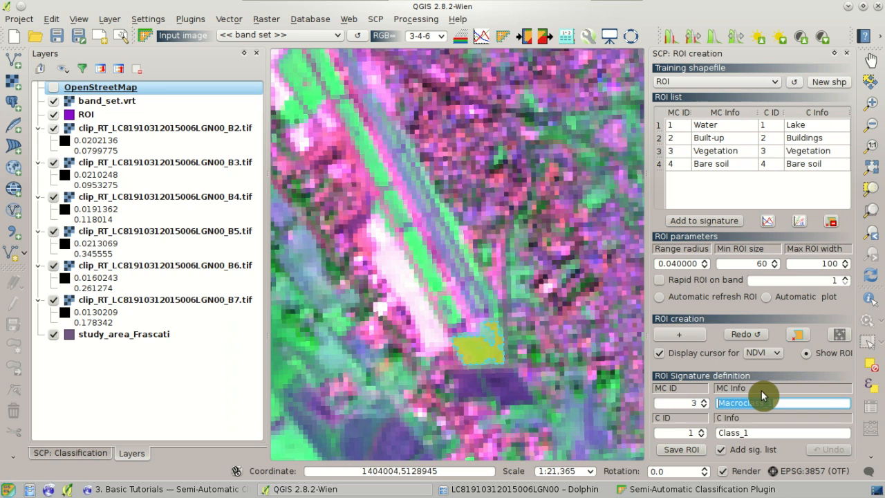
pyautogui.write('Vegetation')
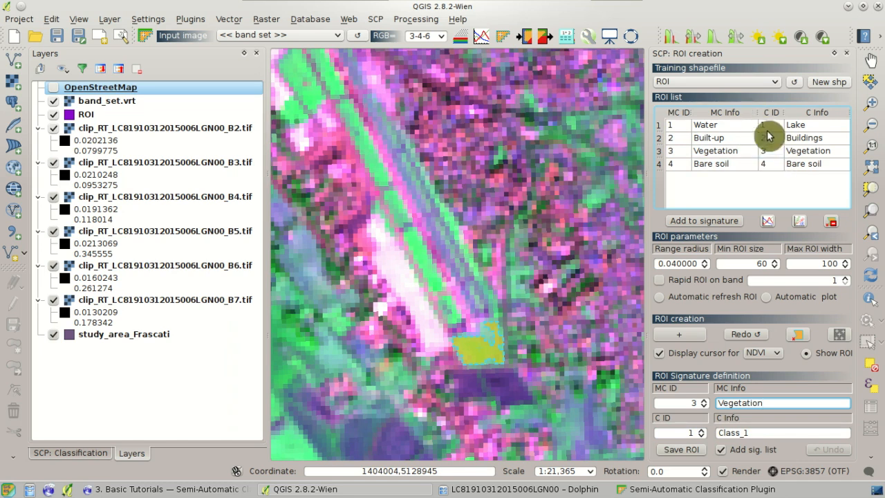
# - Set the class ID to 5 and the class information to Grassland, and save the ROI with its signature
pyautogui.doubleClick(704, 434)
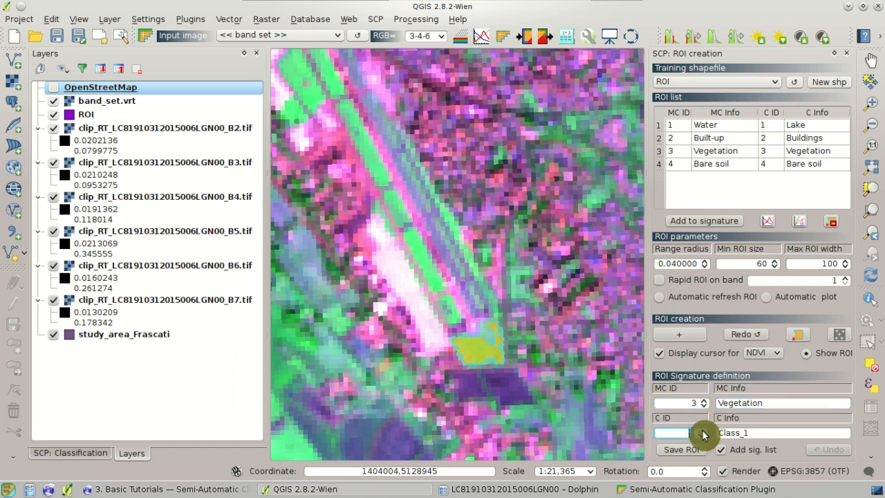
pyautogui.click(702, 437)
pyautogui.doubleClick(759, 433)
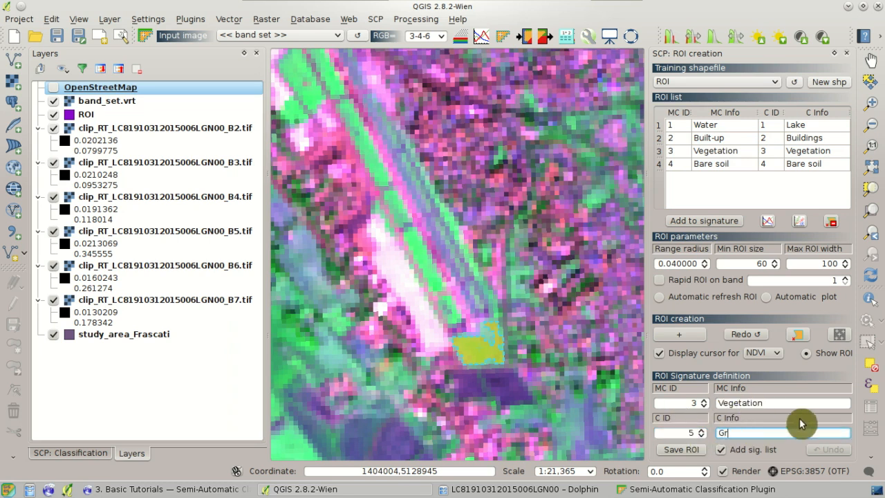
pyautogui.write('Grassland')
pyautogui.click(700, 450)
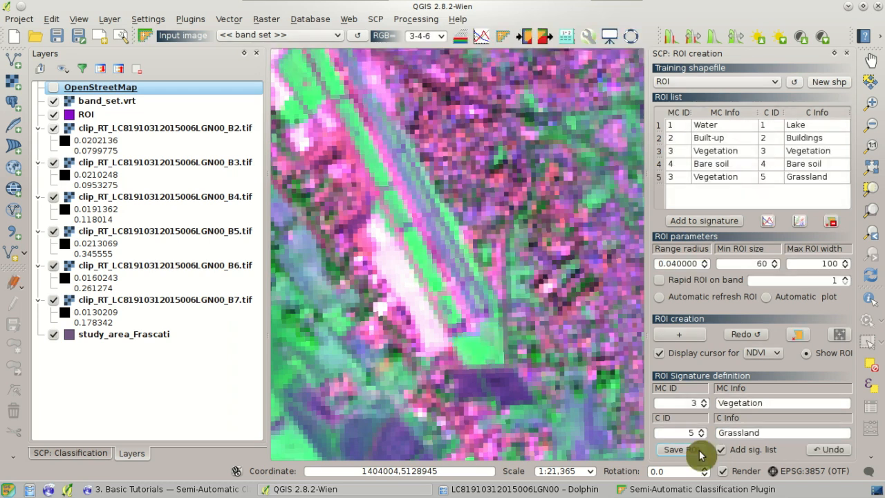
# - Check the new Grassland entry in the ROI and signature lists, and plot its spectral signature
pyautogui.click(712, 177)
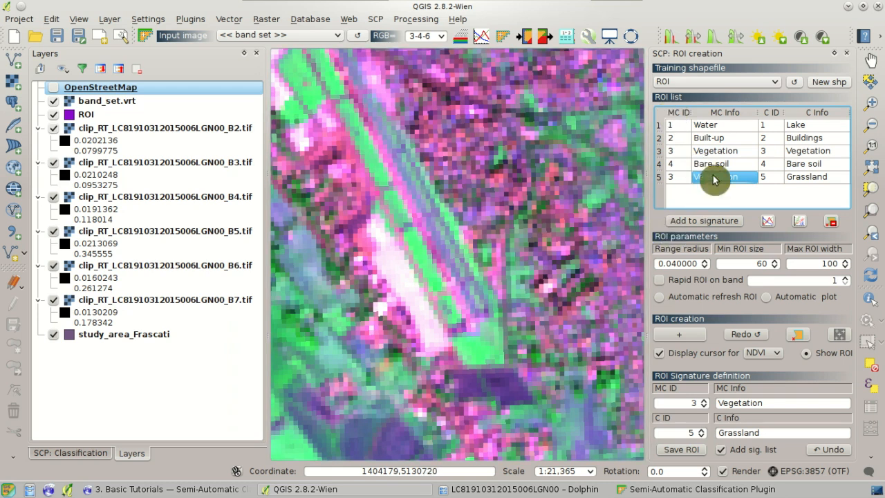
pyautogui.click(78, 453)
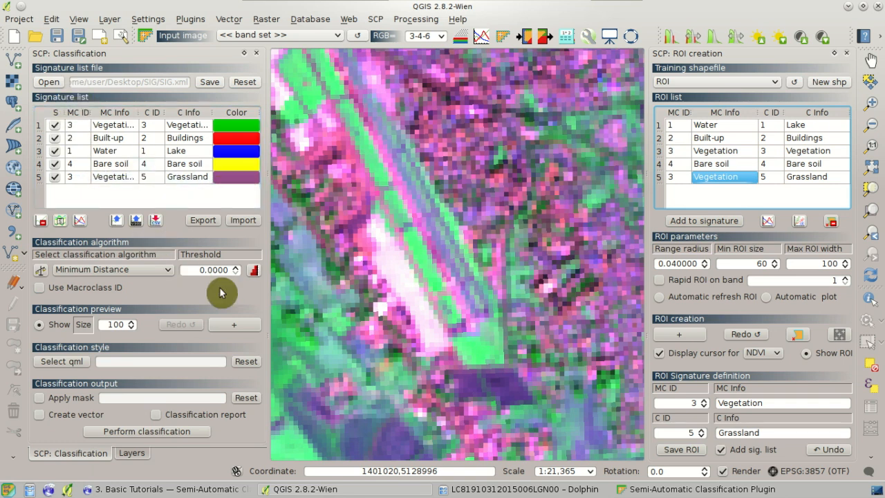
pyautogui.click(121, 178)
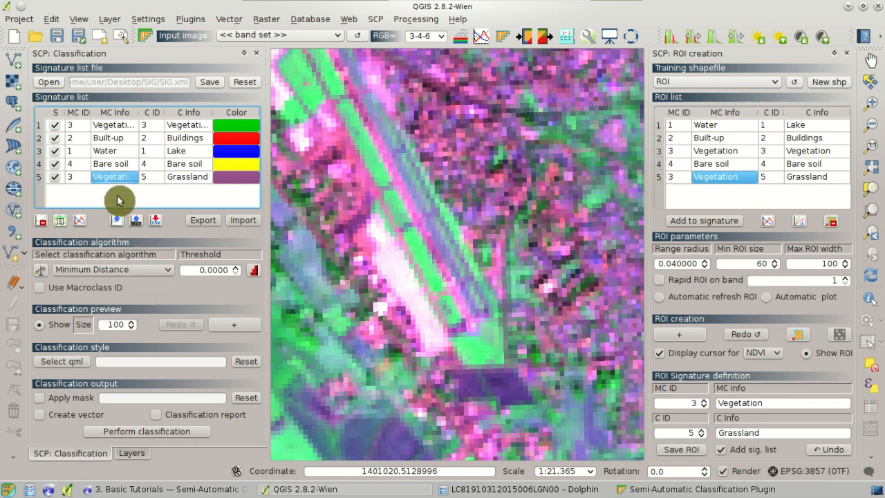
pyautogui.doubleClick(124, 180)
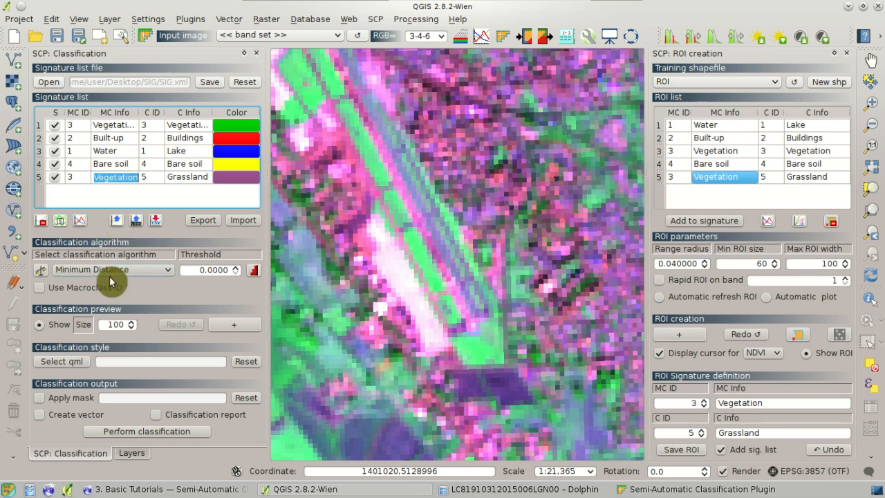
pyautogui.click(81, 221)
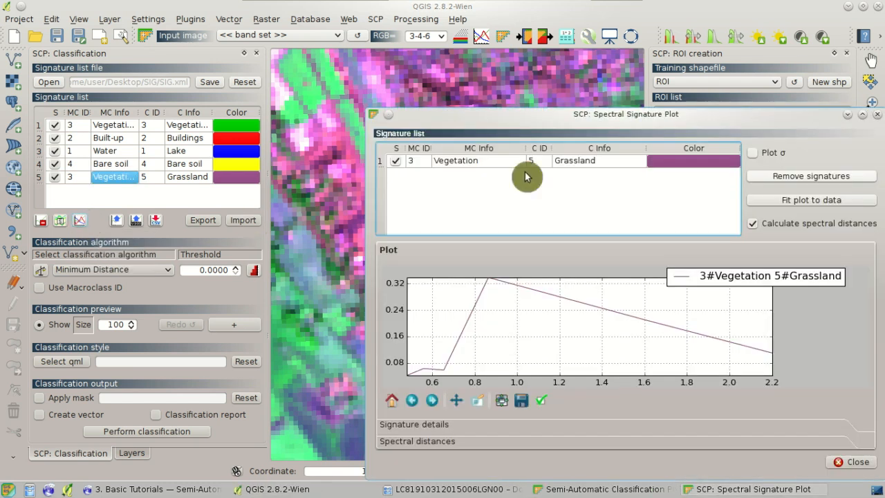
pyautogui.moveTo(564, 121); pyautogui.dragTo(490, 86)
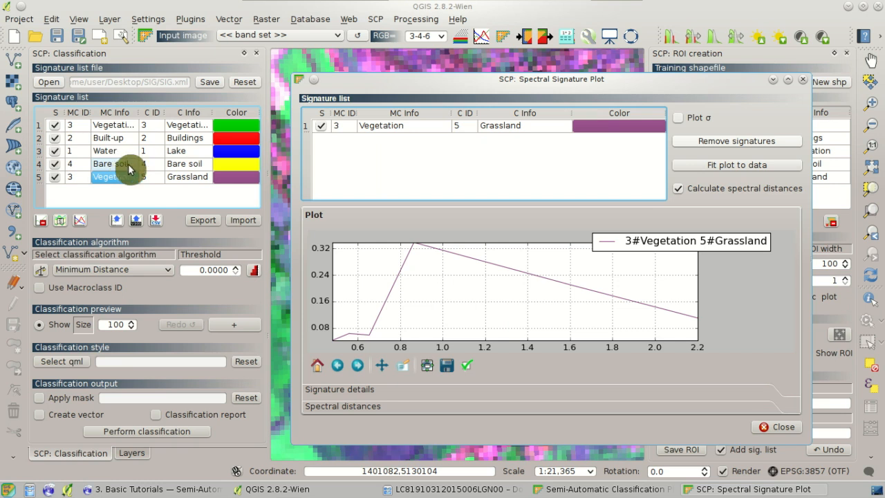
# - Add the class 3 Vegetation signature to the spectral plot and fit the plot to the data
pyautogui.click(116, 126)
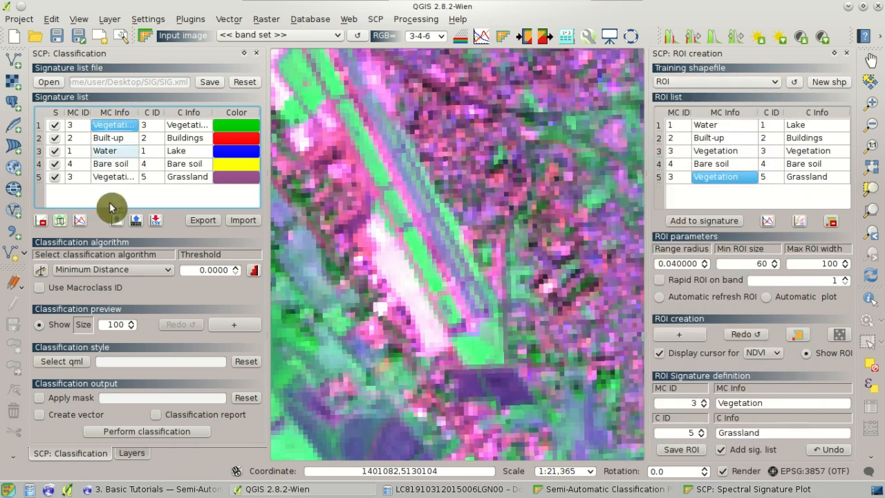
pyautogui.click(80, 220)
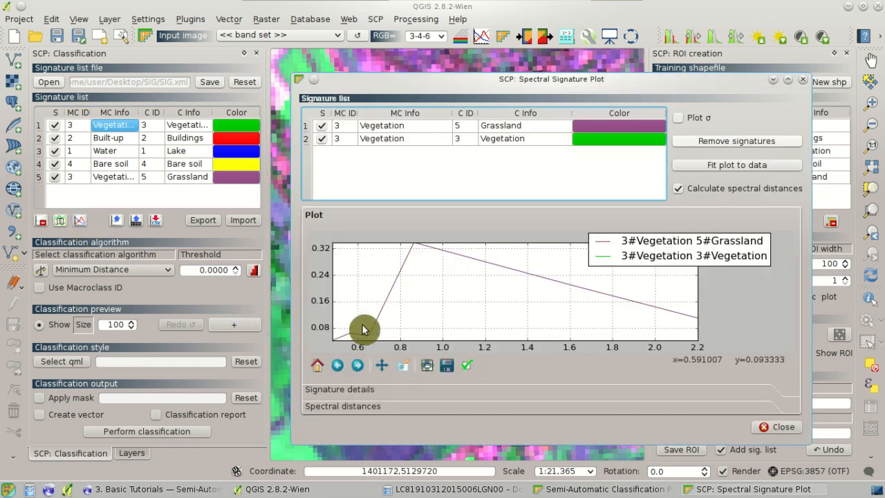
pyautogui.click(770, 171)
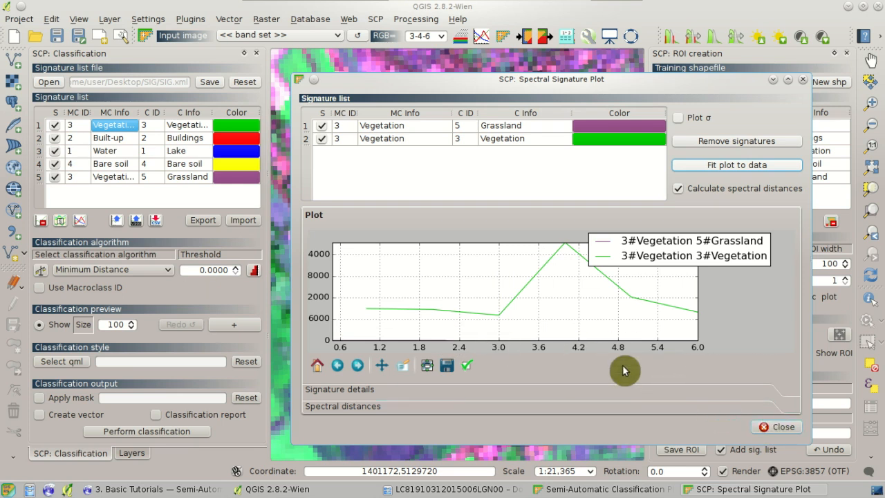
# - Select the four older signatures, Vegetation (class 3), Built-up, Water and Bare soil, in the signature list
pyautogui.click(127, 129)
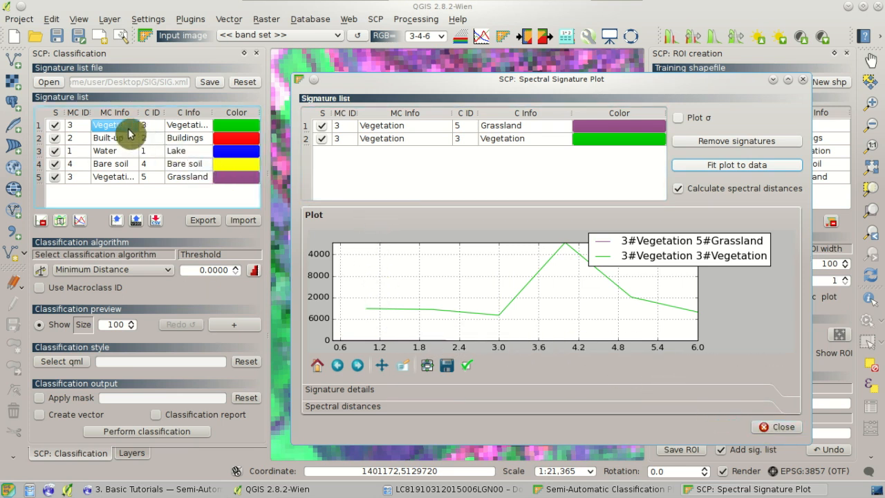
pyautogui.click(116, 165)
pyautogui.moveTo(123, 125); pyautogui.dragTo(129, 164)
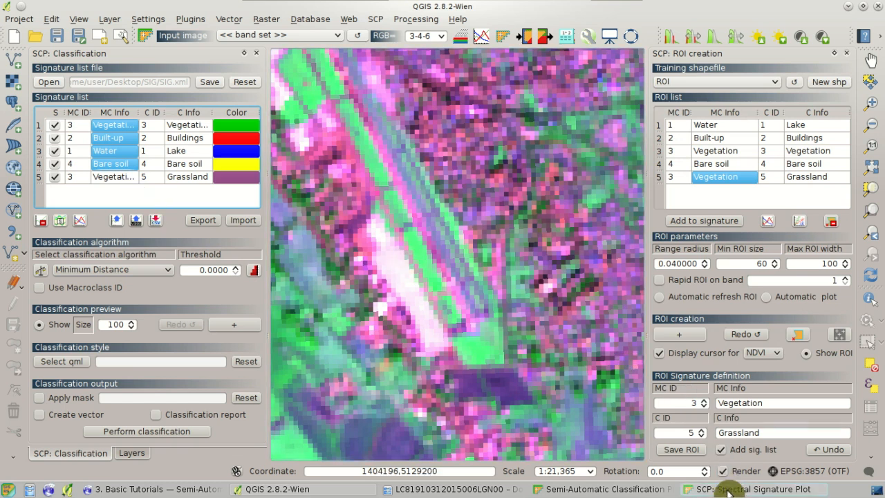
# - Compare the wavelengths and values of the Grassland and Vegetation signatures in the plot's signature details
pyautogui.click(750, 489)
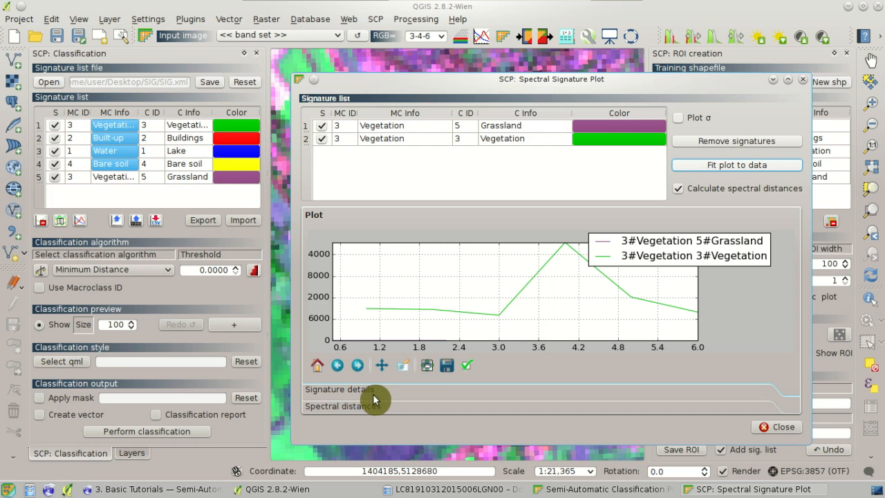
pyautogui.moveTo(484, 78); pyautogui.dragTo(408, 45)
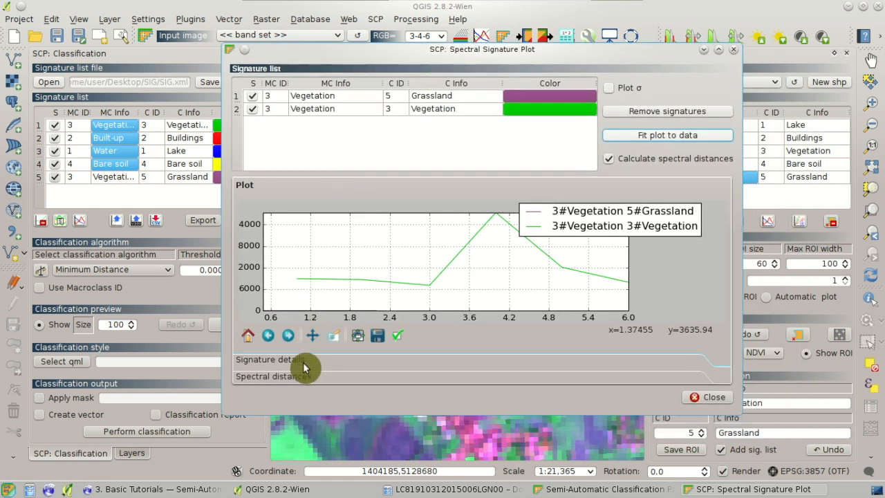
pyautogui.click(304, 361)
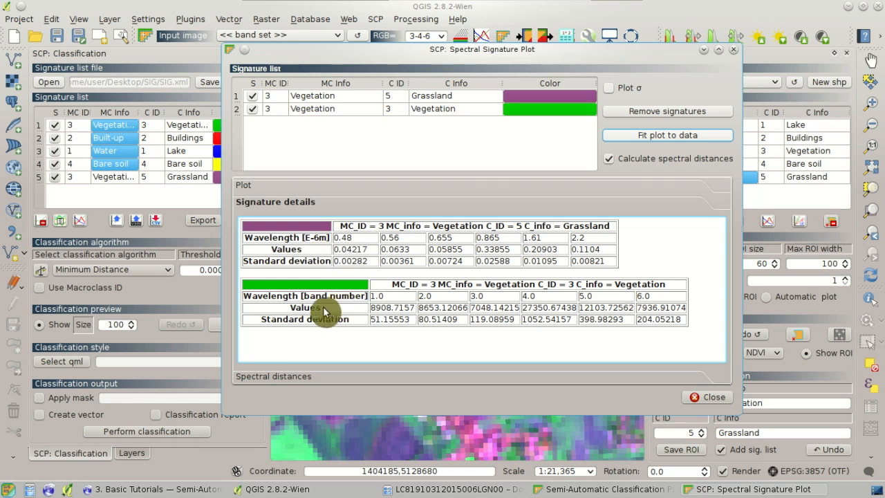
pyautogui.click(374, 324)
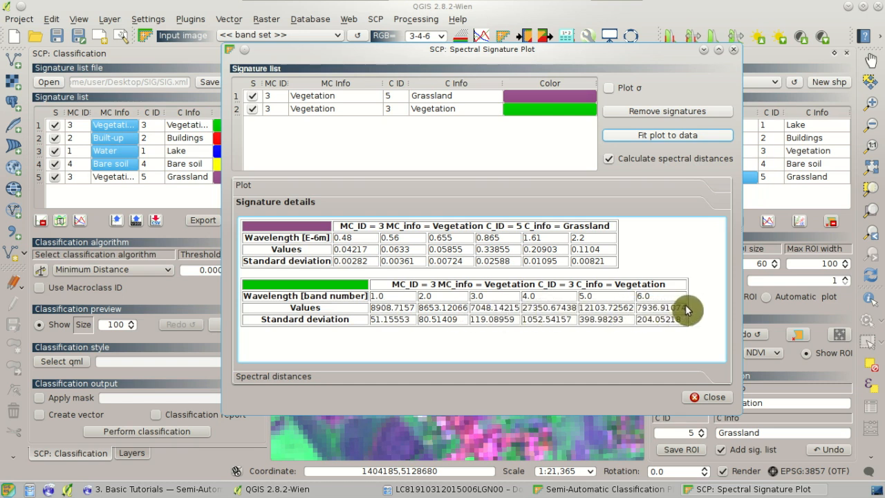
pyautogui.click(549, 14)
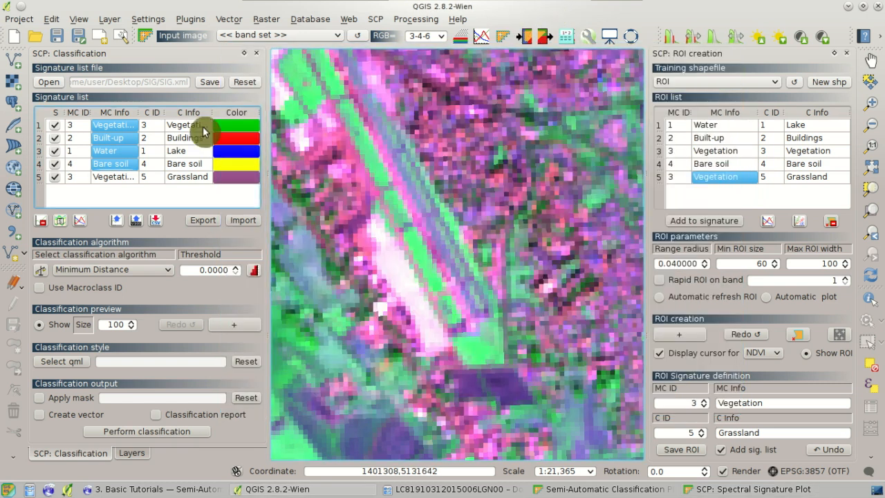
# - Delete the four highlighted older signatures from the signature list, keeping only Grassland
pyautogui.click(41, 221)
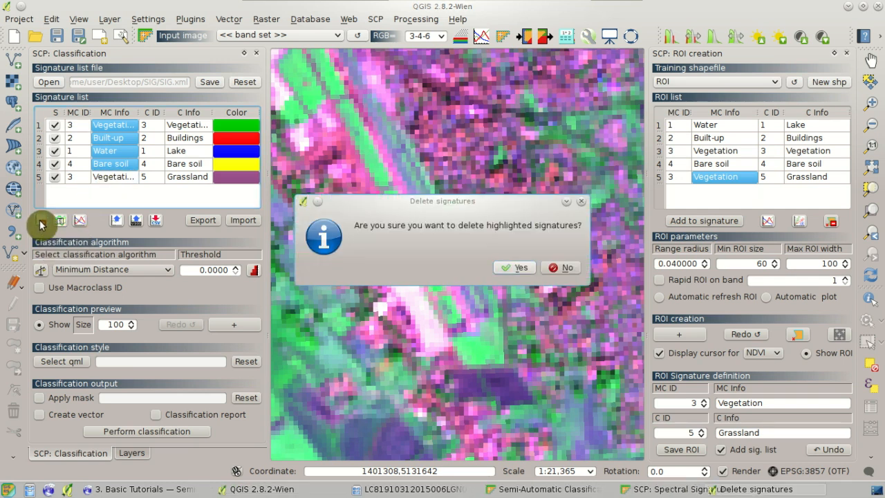
pyautogui.click(504, 272)
pyautogui.click(181, 170)
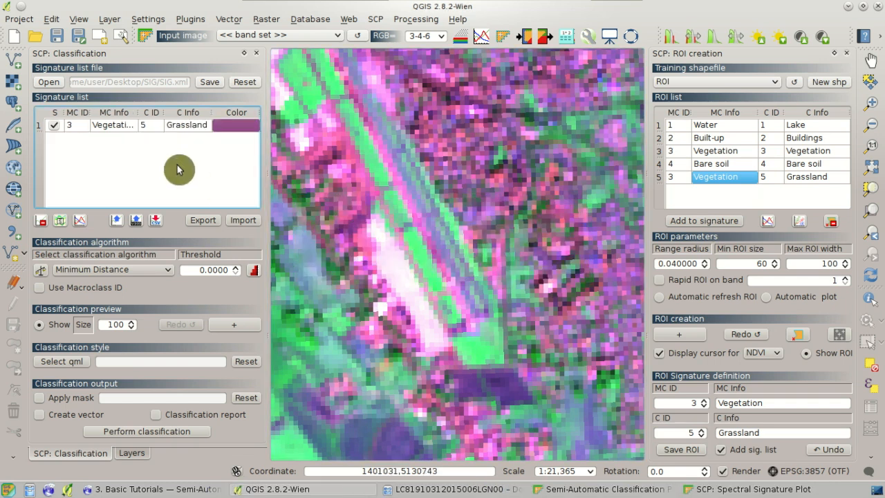
# - Add the Water, Built-up, class 3 Vegetation and Bare soil ROIs to the signature list
pyautogui.moveTo(750, 132); pyautogui.dragTo(733, 164)
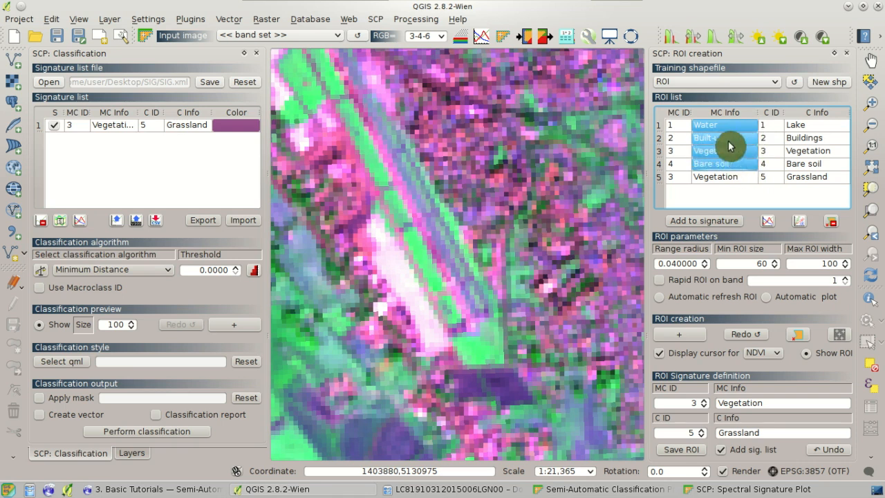
pyautogui.click(737, 225)
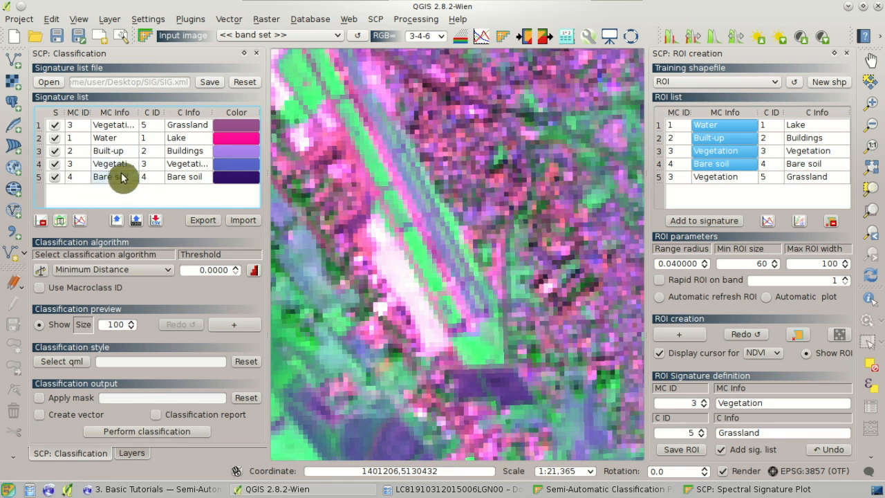
# - Add the recalculated Grassland and class 3 Vegetation signatures to the spectral plot and compare their values in the signature details
pyautogui.click(129, 133)
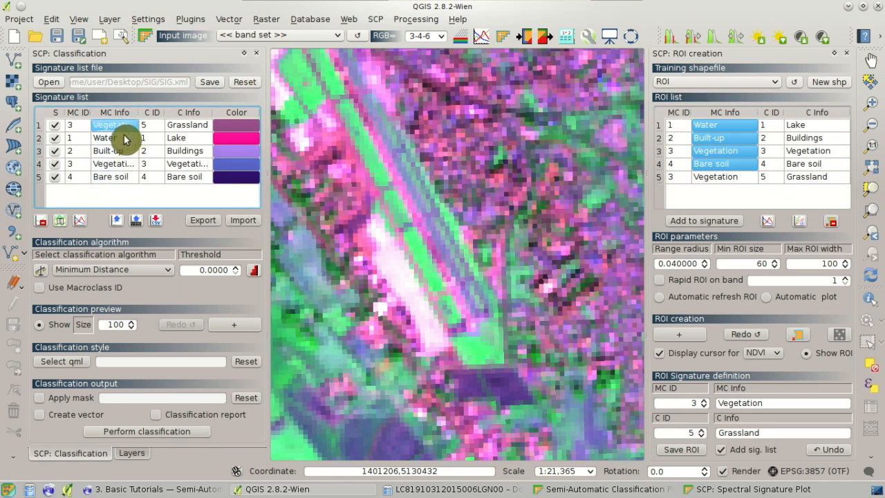
pyautogui.keyDown('ctrl'); pyautogui.click(117, 166); pyautogui.keyUp('ctrl')
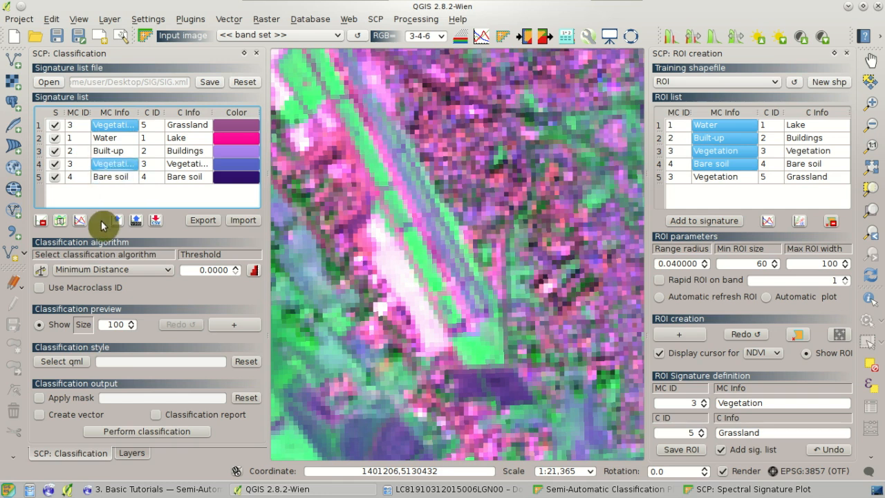
pyautogui.click(79, 222)
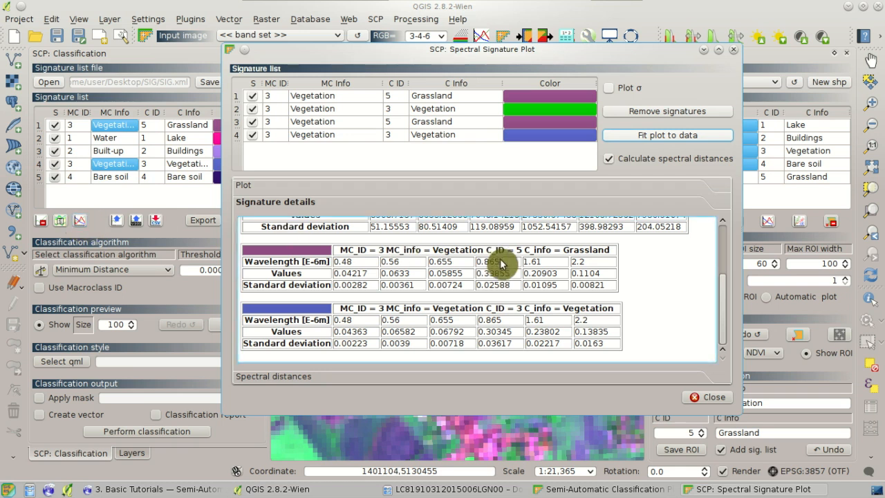
pyautogui.moveTo(276, 257); pyautogui.dragTo(565, 328)
pyautogui.click(681, 302)
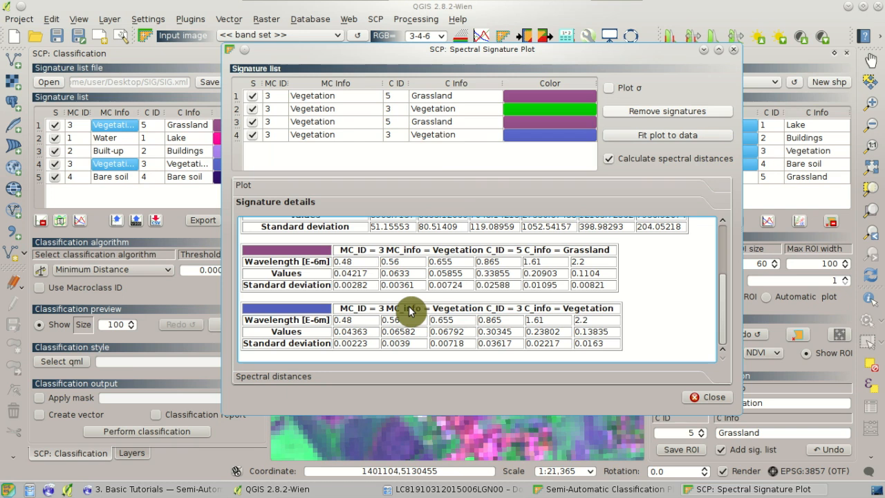
# - Remove the two older Grassland and Vegetation signatures from the spectral plot, then fit the plot to the remaining data
pyautogui.moveTo(471, 101); pyautogui.dragTo(480, 109)
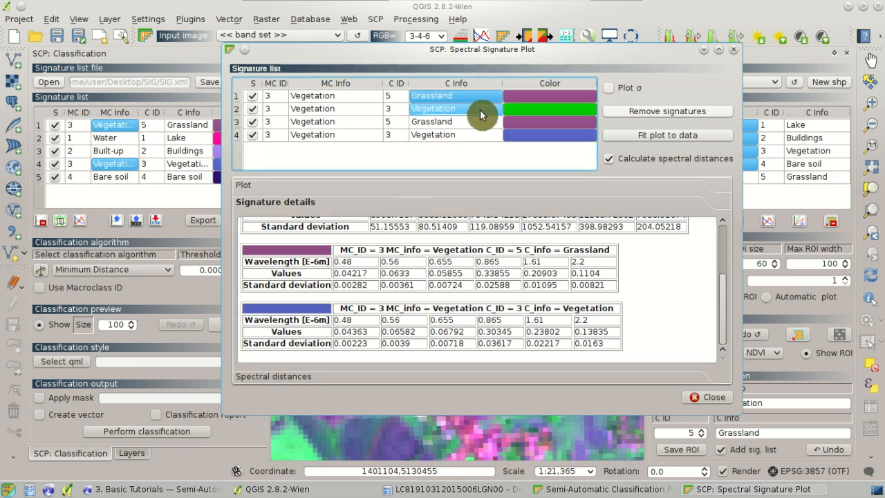
pyautogui.click(670, 111)
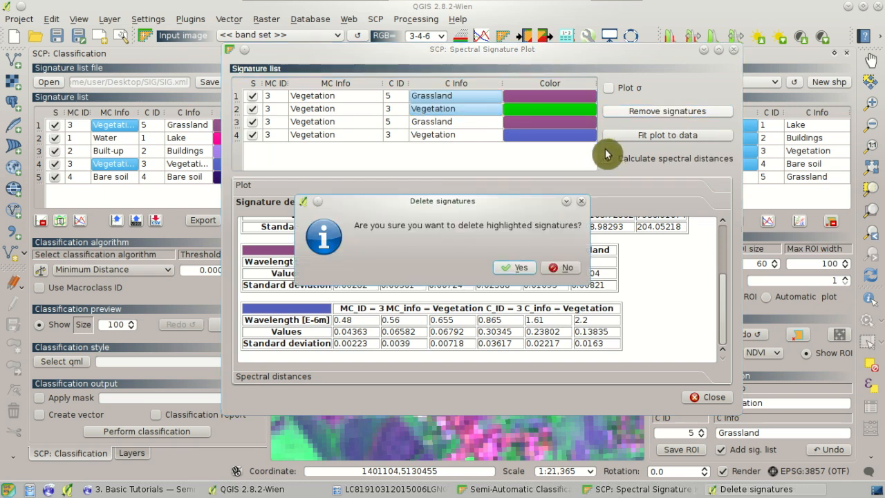
pyautogui.click(502, 267)
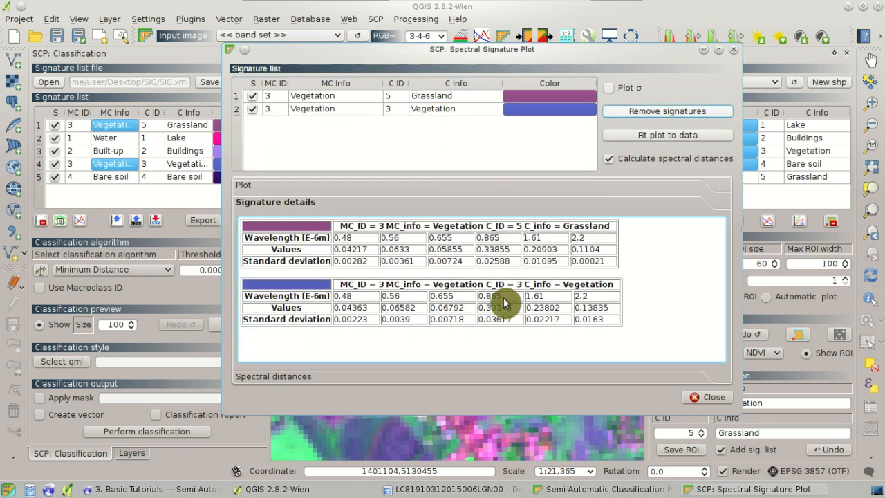
pyautogui.click(314, 188)
pyautogui.click(650, 136)
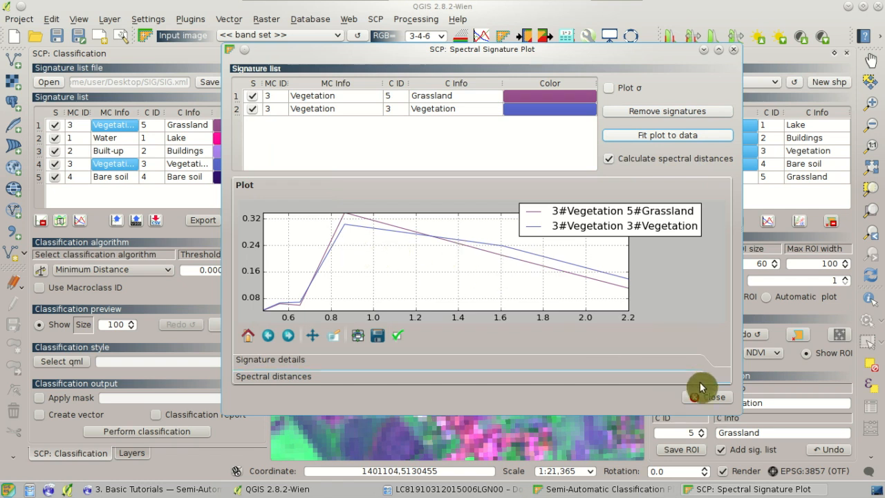
pyautogui.click(713, 400)
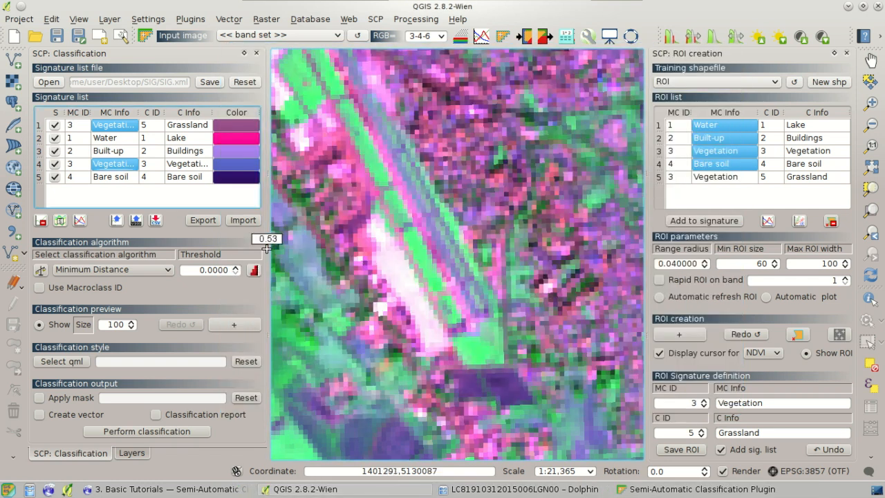
# - Set the Grassland signature's color to dark green and the Water signature's color to blue
pyautogui.doubleClick(244, 126)
pyautogui.click(606, 154)
pyautogui.click(520, 357)
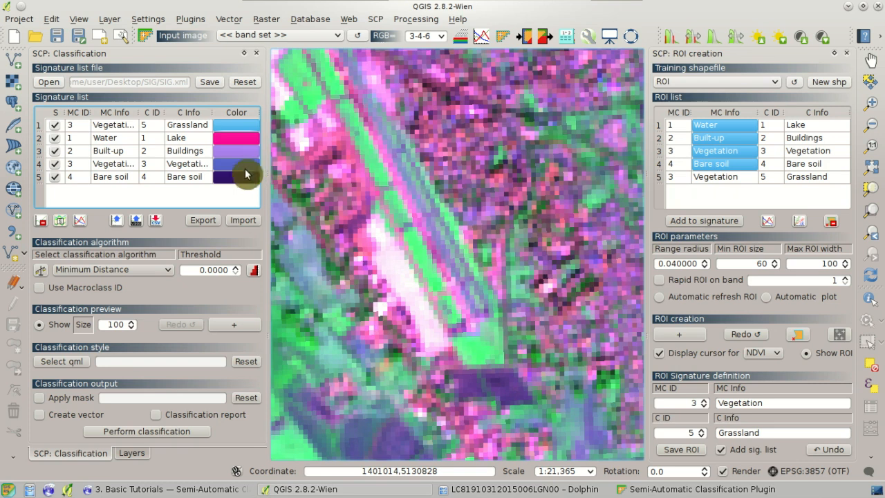
pyautogui.doubleClick(237, 138)
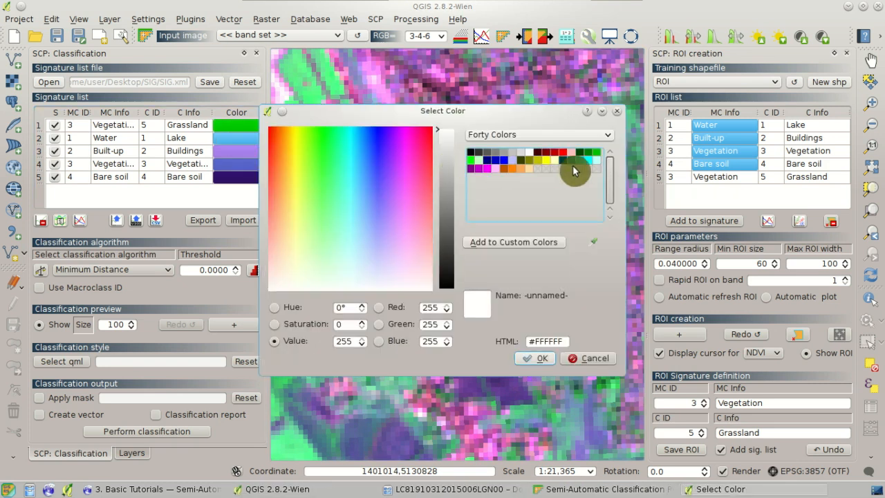
pyautogui.click(495, 159)
pyautogui.click(529, 358)
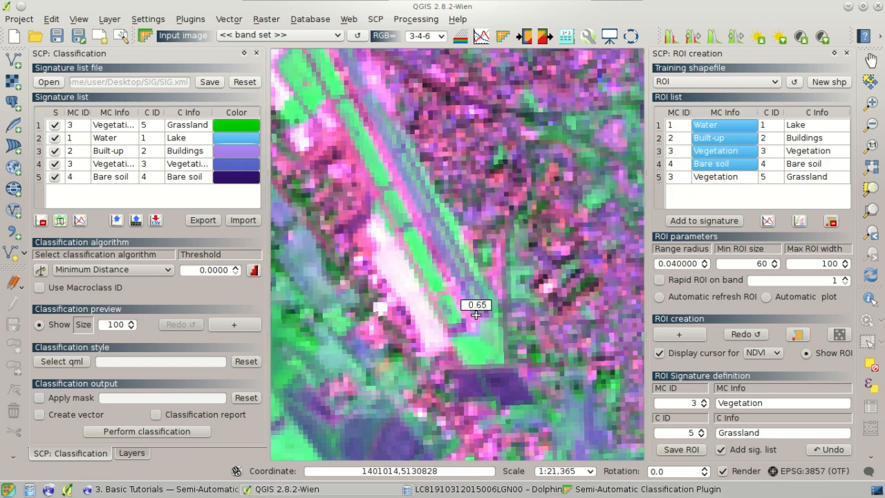
# - Set the Built-up signature's color to red and the class 3 Vegetation signature's color to bright green
pyautogui.doubleClick(229, 154)
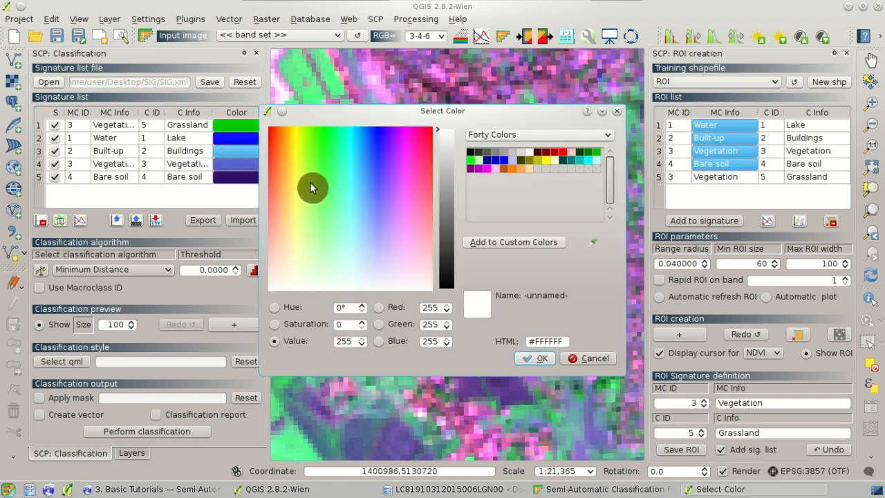
pyautogui.click(562, 153)
pyautogui.click(537, 357)
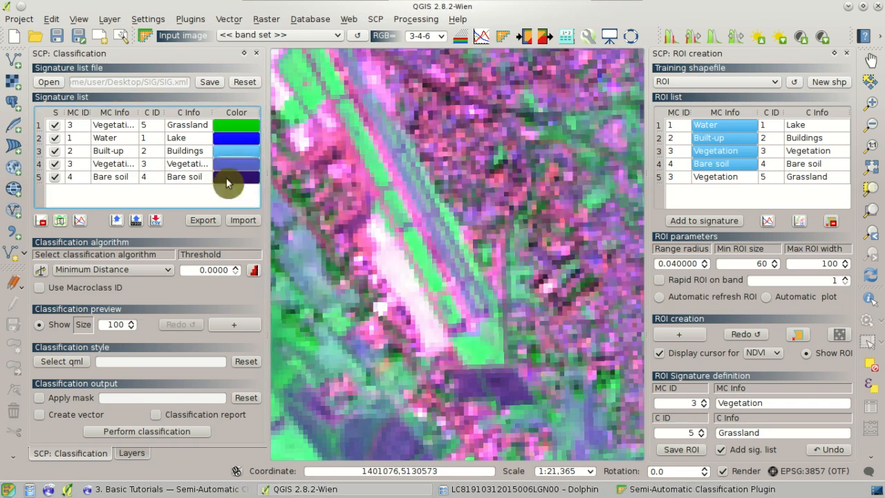
pyautogui.doubleClick(223, 166)
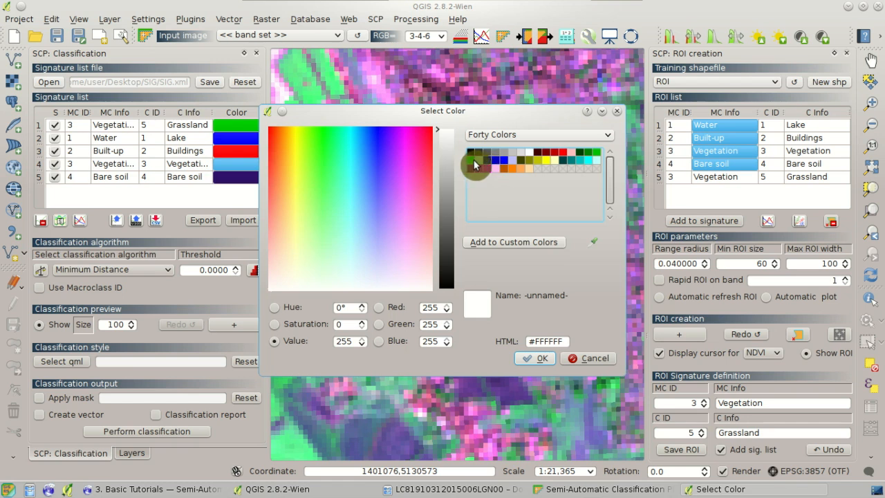
pyautogui.click(473, 163)
pyautogui.click(543, 357)
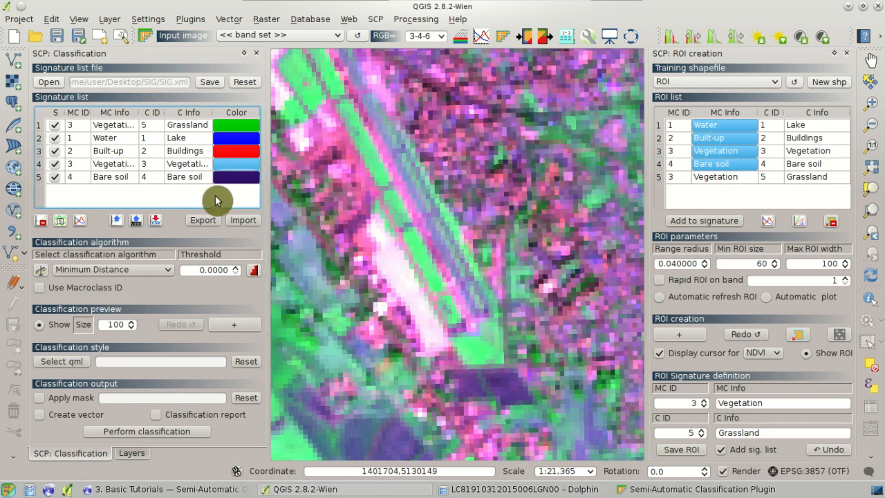
# - Set the Bare soil signature's color to yellow
pyautogui.doubleClick(237, 178)
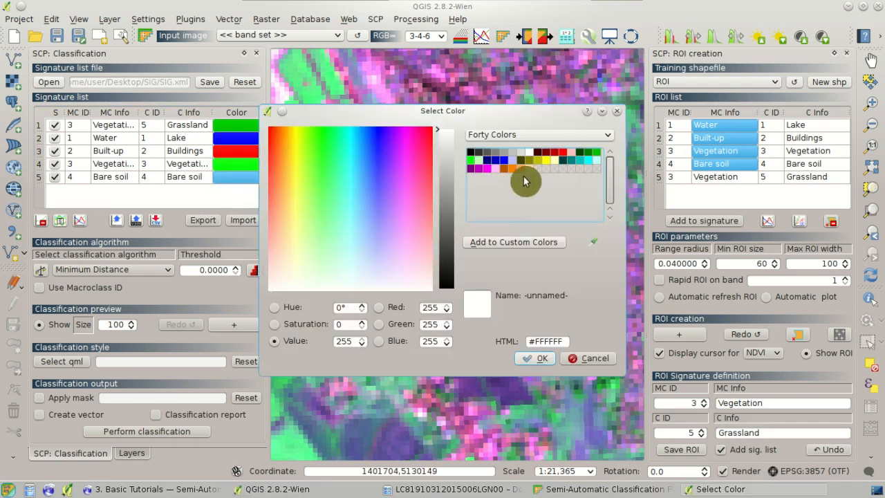
pyautogui.click(545, 161)
pyautogui.click(544, 358)
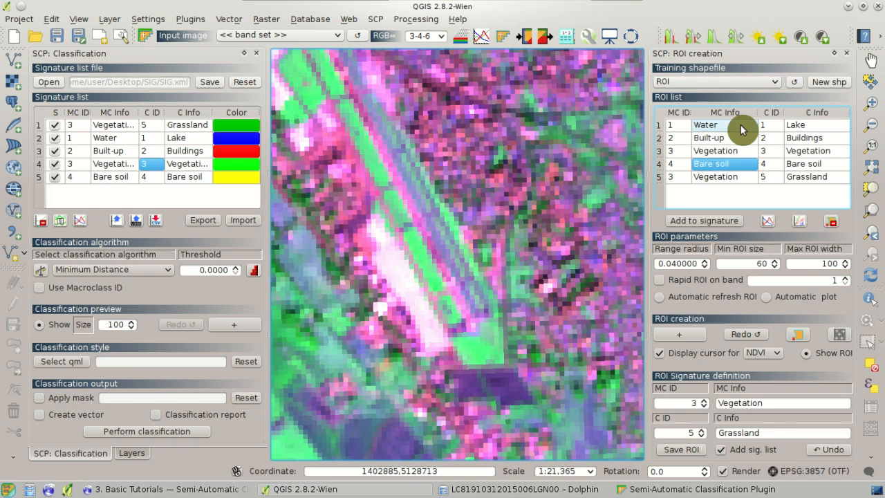
# - Locate the Water ROI on the map and move the ROI layer above all other layers
pyautogui.click(740, 125)
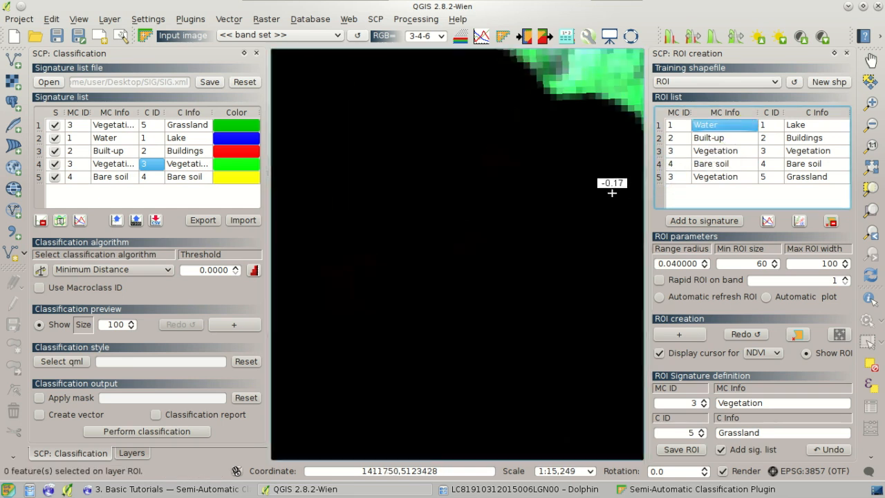
pyautogui.scroll(-1, 599, 186)
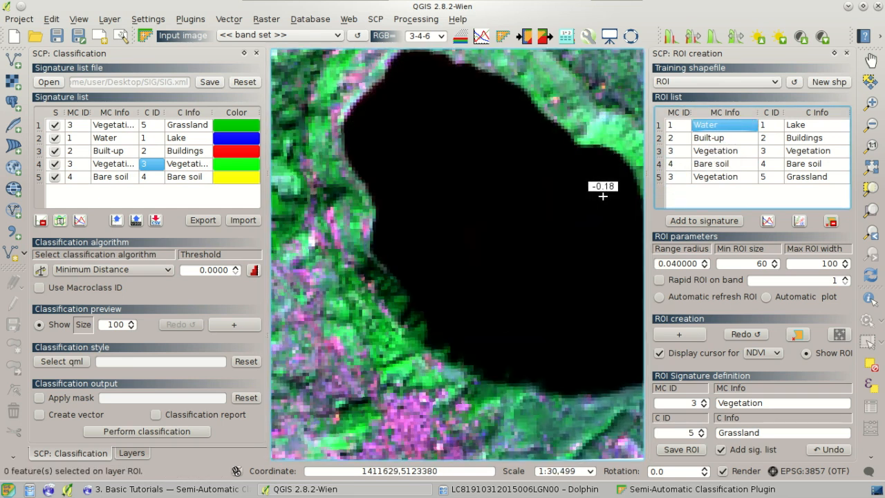
pyautogui.click(131, 453)
pyautogui.moveTo(87, 115); pyautogui.dragTo(103, 89)
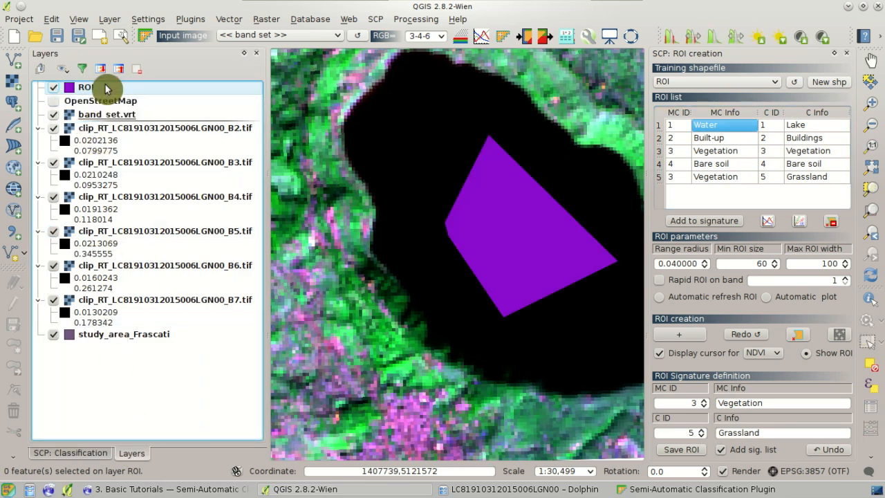
# - Examine the Built-up and Grassland ROIs on the map and how the training areas are distributed across the image
pyautogui.click(744, 141)
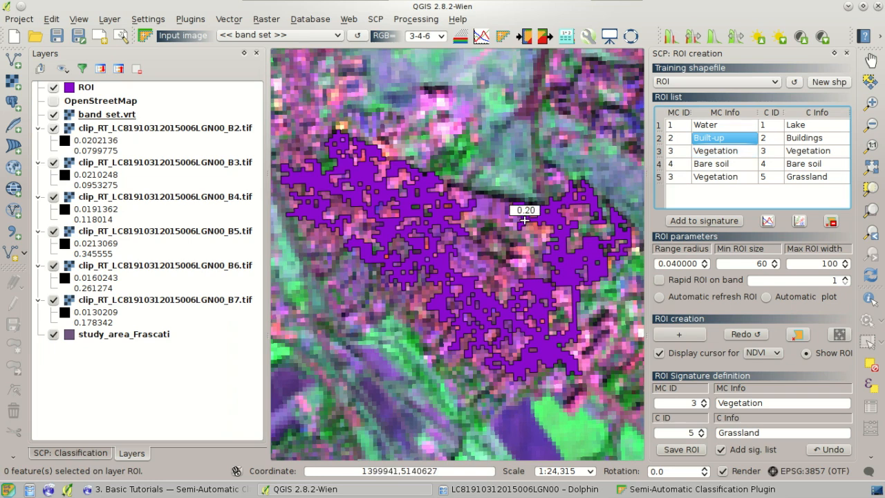
pyautogui.scroll(-2, 524, 220)
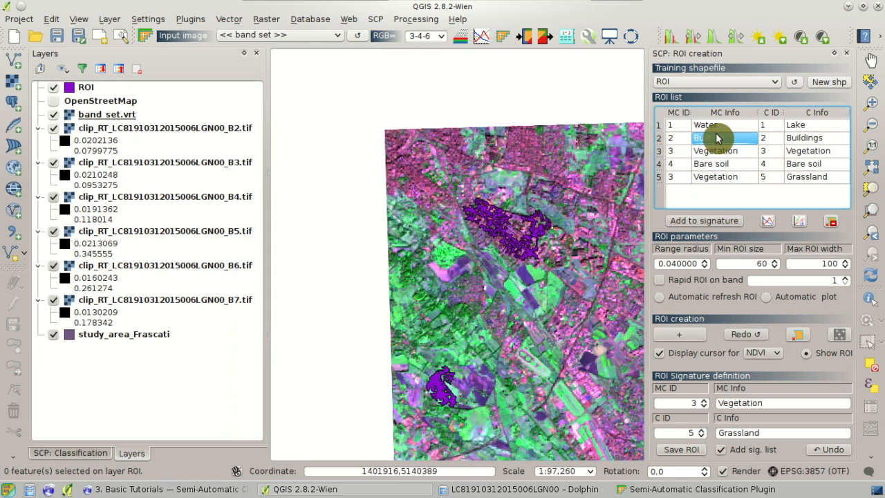
pyautogui.click(725, 180)
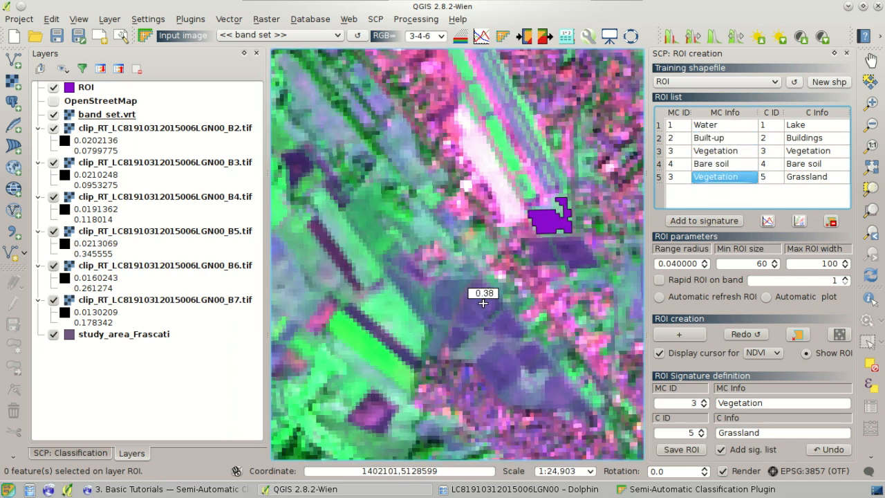
pyautogui.scroll(-1, 482, 302)
pyautogui.scroll(-1, 483, 302)
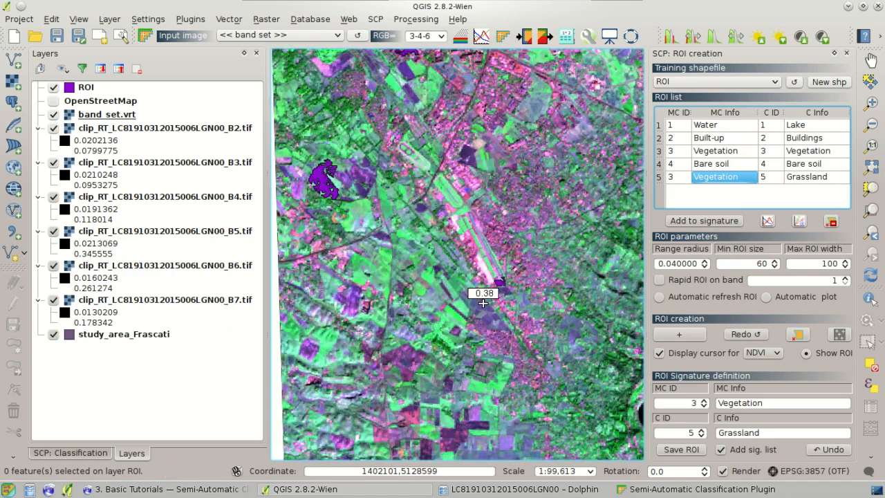
pyautogui.scroll(-1, 483, 302)
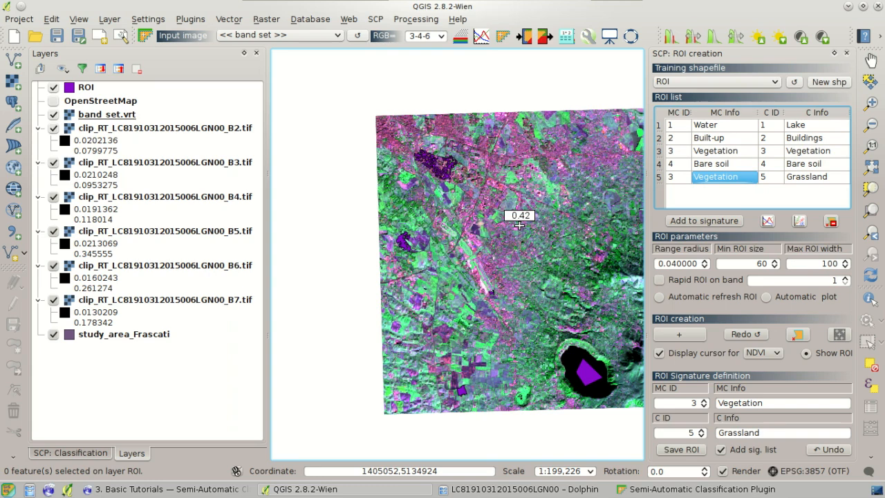
pyautogui.scroll(2, 519, 224)
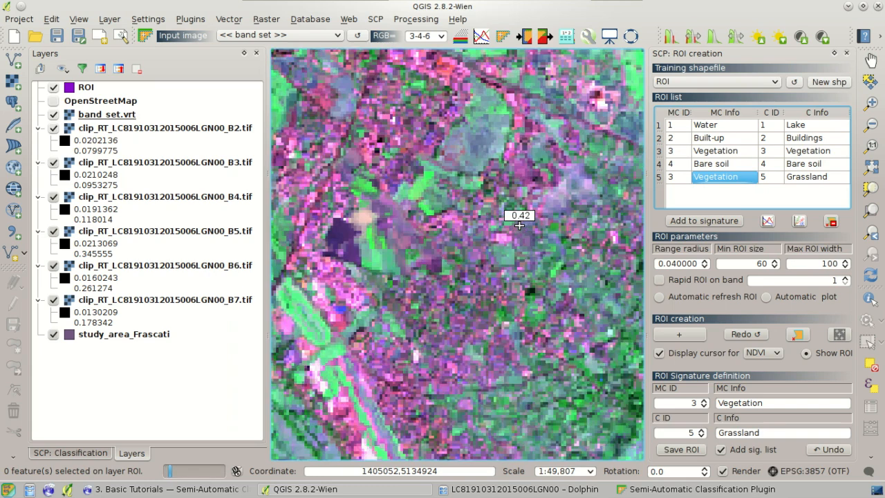
# - Add the spectral signature of a pixel in the dark purple field to the spectral plot and highlight its entry
pyautogui.click(86, 454)
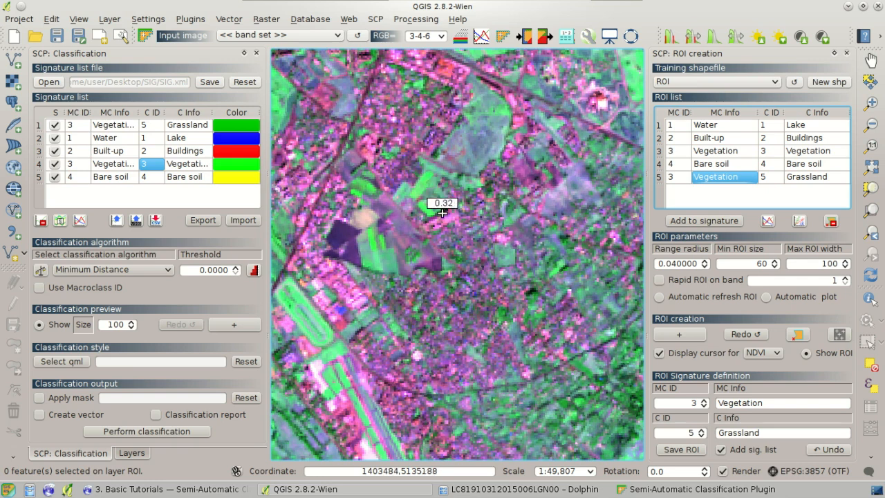
pyautogui.rightClick(352, 252)
pyautogui.moveTo(602, 115); pyautogui.dragTo(510, 46)
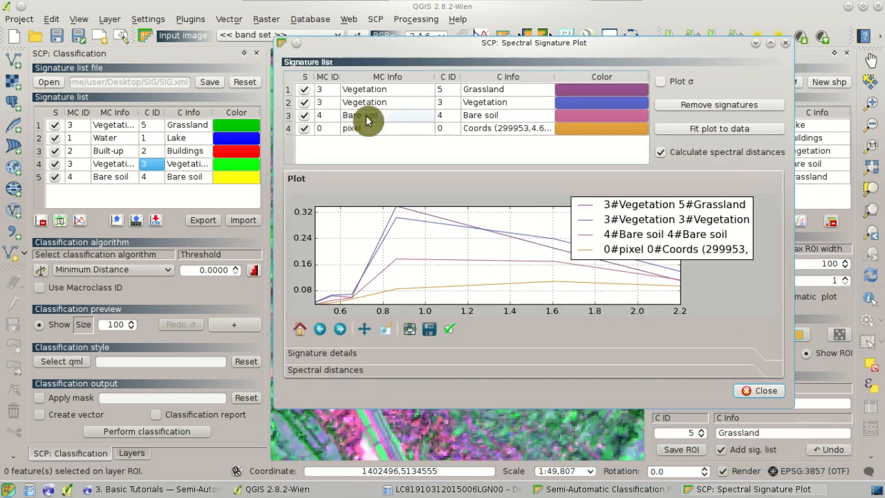
pyautogui.click(542, 128)
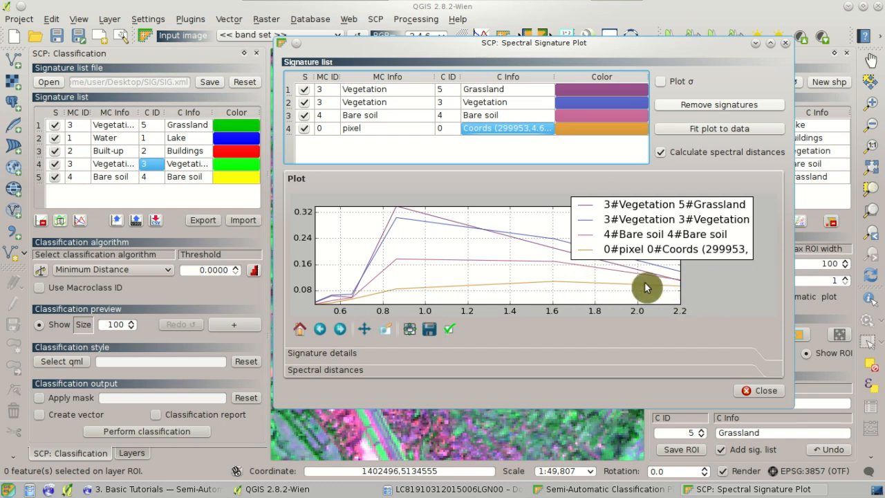
# - Add the spectral signature of a pixel in the bright green runway strip to the spectral plot and highlight its entry
pyautogui.moveTo(418, 44); pyautogui.dragTo(702, 104)
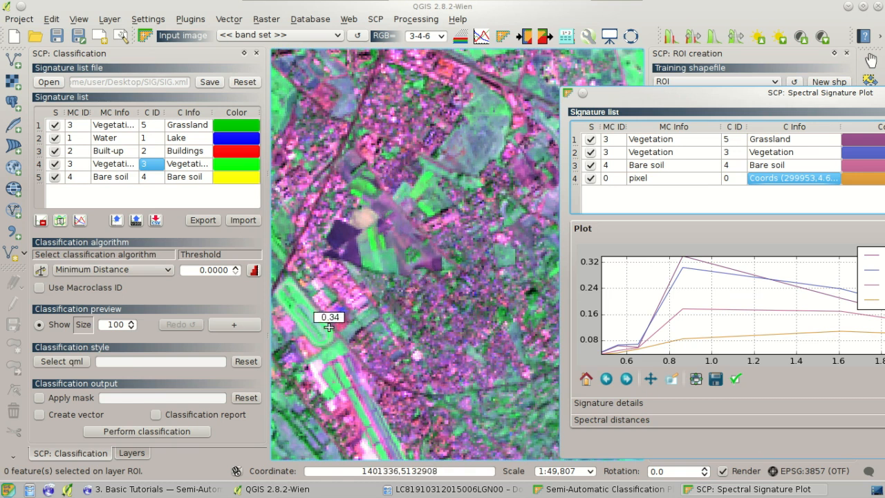
pyautogui.click(295, 294)
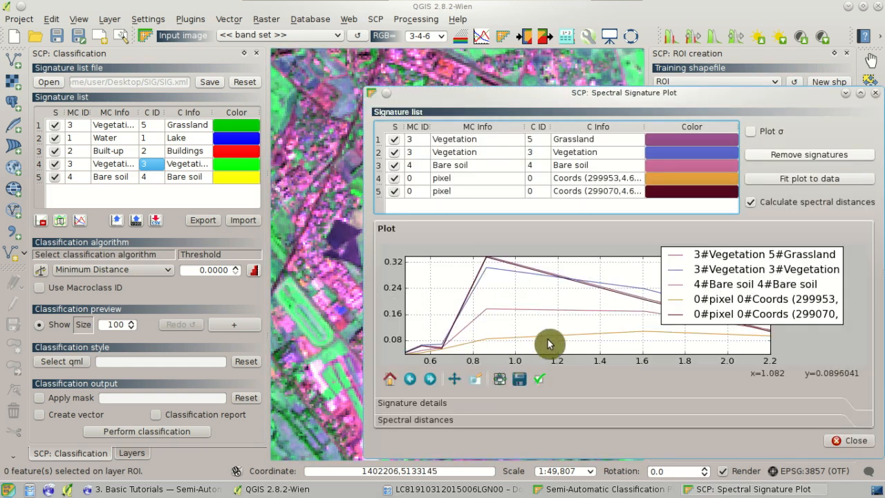
pyautogui.doubleClick(519, 193)
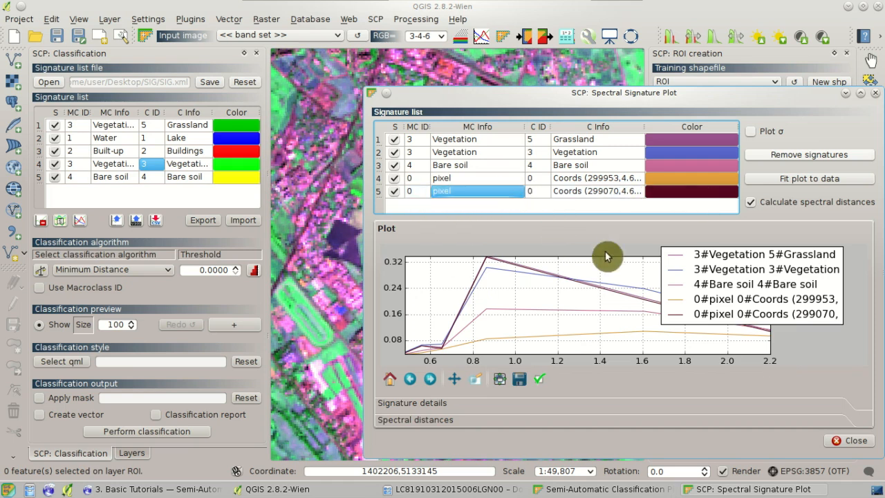
# - Recolor the second pixel signature to green #00C000 in the spectral plot, and close the plot window
pyautogui.moveTo(670, 92)
pyautogui.mouseDown()
pyautogui.moveTo(480, 25)
pyautogui.moveTo(506, 30)
pyautogui.mouseUp()
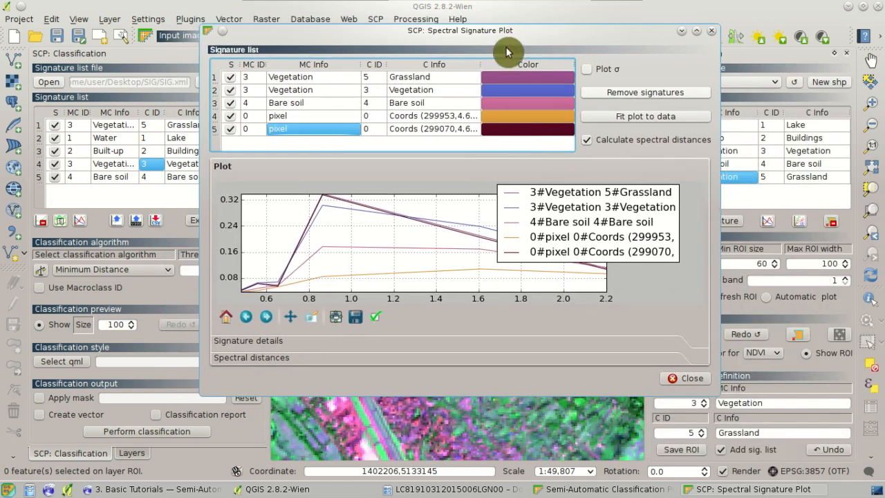
pyautogui.doubleClick(520, 134)
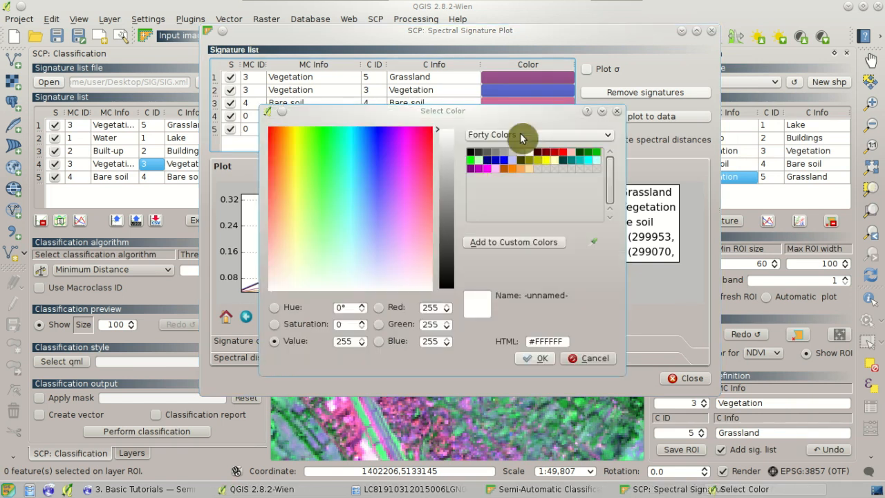
pyautogui.click(599, 159)
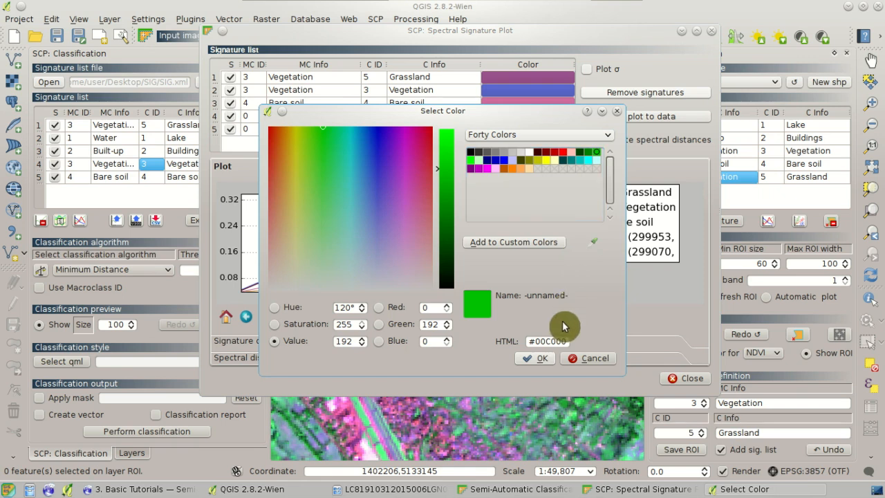
pyautogui.click(534, 358)
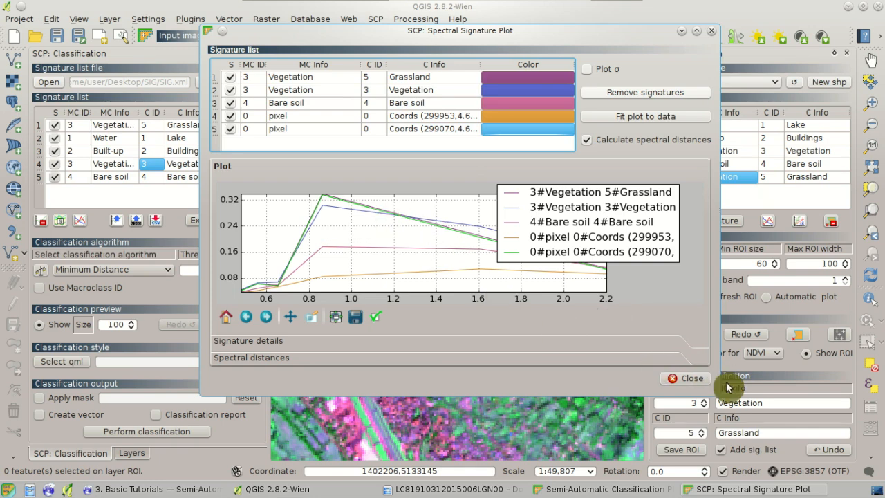
pyautogui.moveTo(721, 396)
pyautogui.mouseDown()
pyautogui.moveTo(861, 418)
pyautogui.moveTo(867, 469)
pyautogui.mouseUp()
pyautogui.click(833, 440)
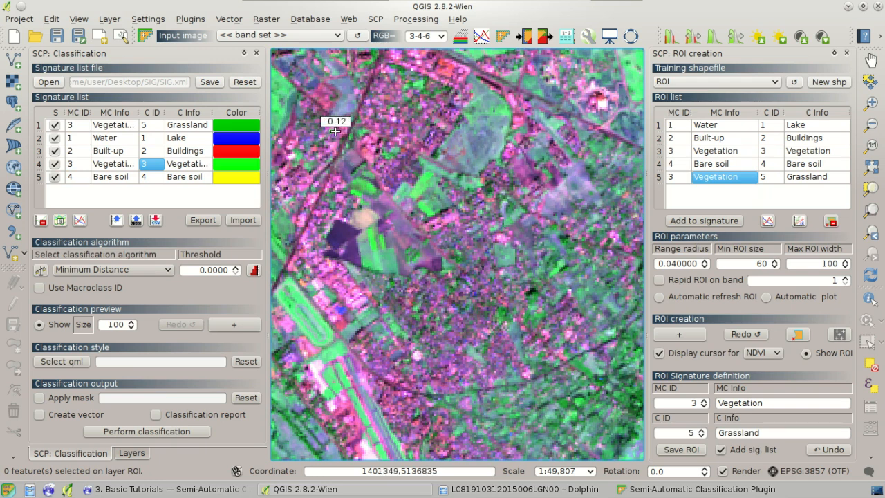
# - Compare the dark field and its surroundings in the 3-2-1 and 4-3-2 color composites, leaving the band set in RGB 4-3-2
pyautogui.scroll(1, 312, 126)
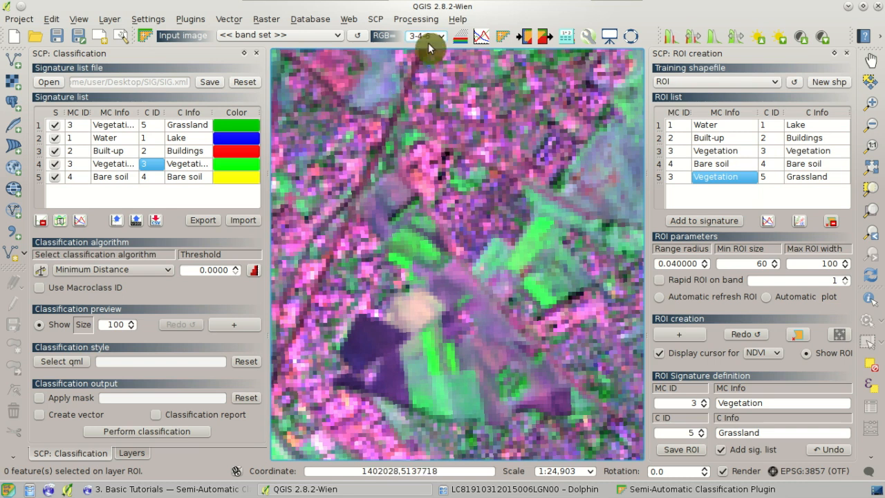
pyautogui.scroll(-1, 426, 31)
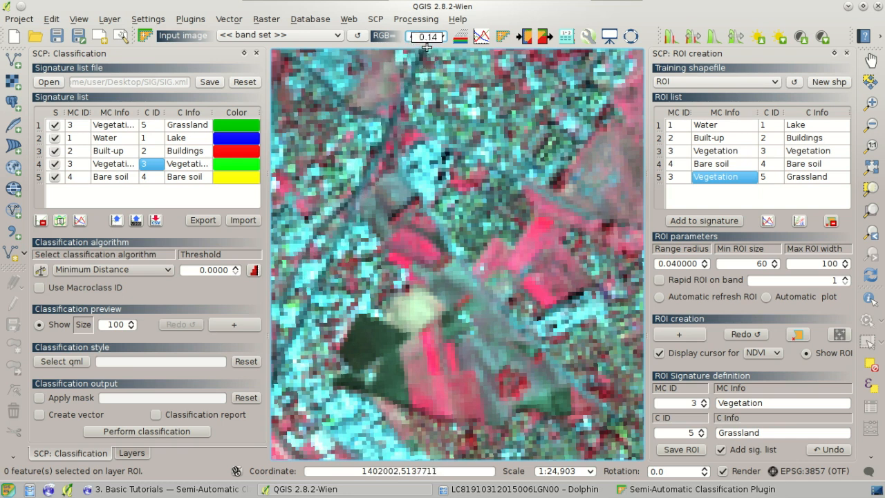
pyautogui.scroll(-1, 427, 38)
pyautogui.scroll(1, 427, 38)
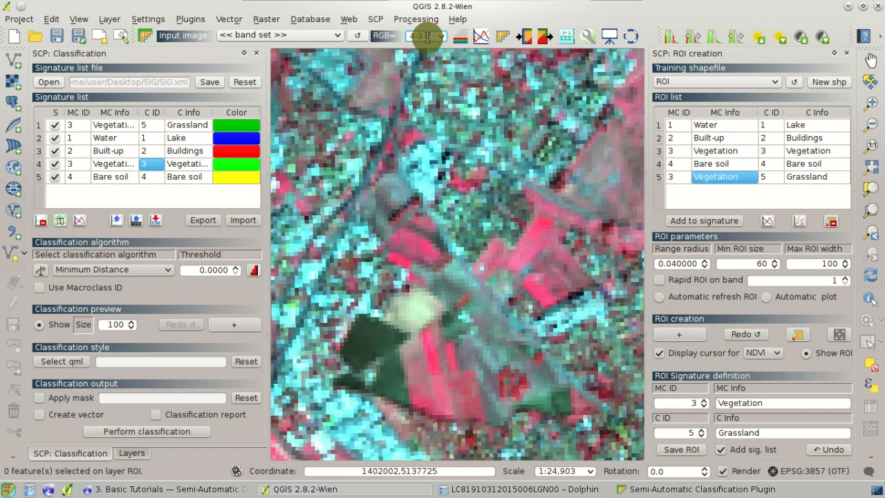
pyautogui.scroll(-1, 427, 37)
pyautogui.scroll(-1, 437, 139)
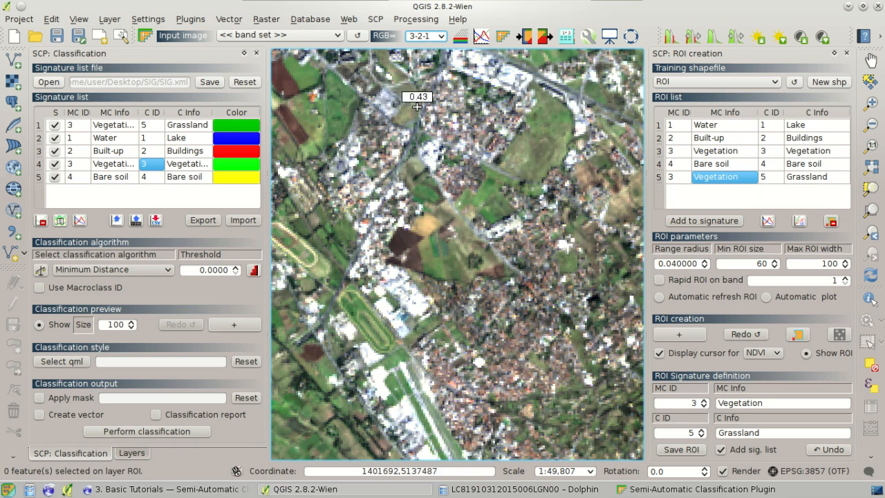
pyautogui.scroll(1, 418, 100)
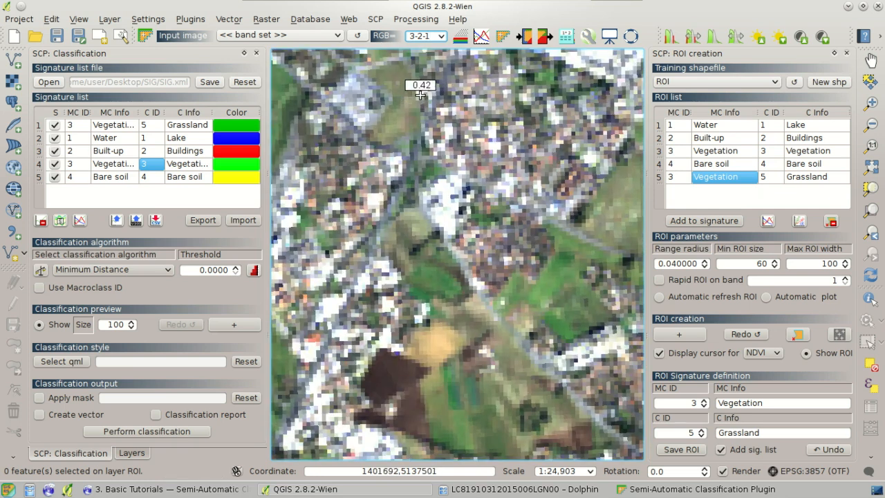
pyautogui.scroll(-1, 424, 35)
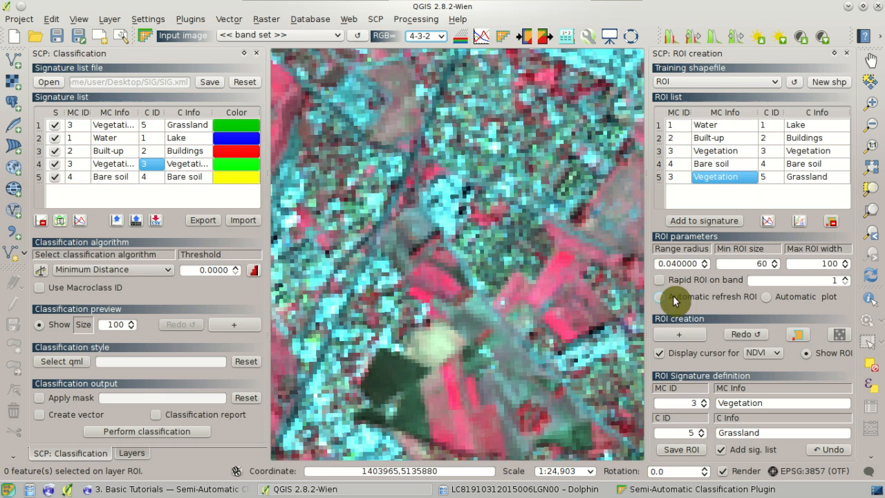
# - Grow an ROI from the narrow road north of the fields and save it as macroclass 2 Built-up with class info Road
pyautogui.click(685, 334)
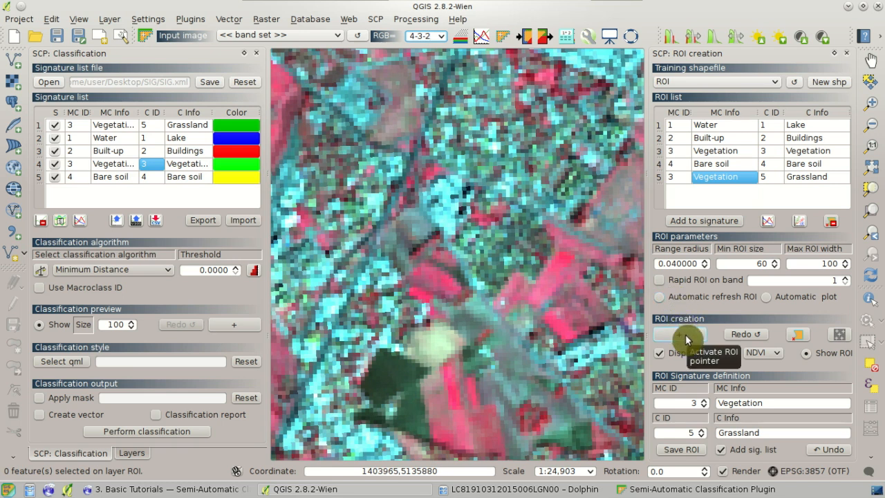
pyautogui.click(412, 157)
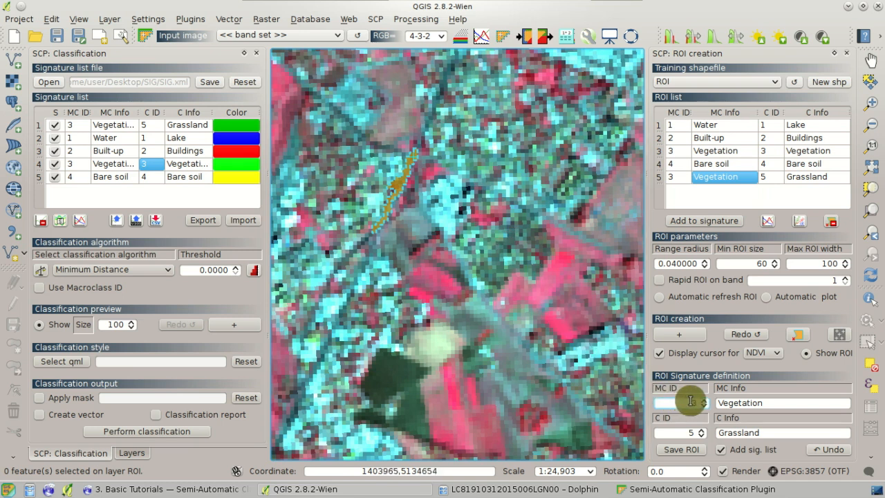
pyautogui.moveTo(690, 401); pyautogui.dragTo(716, 401)
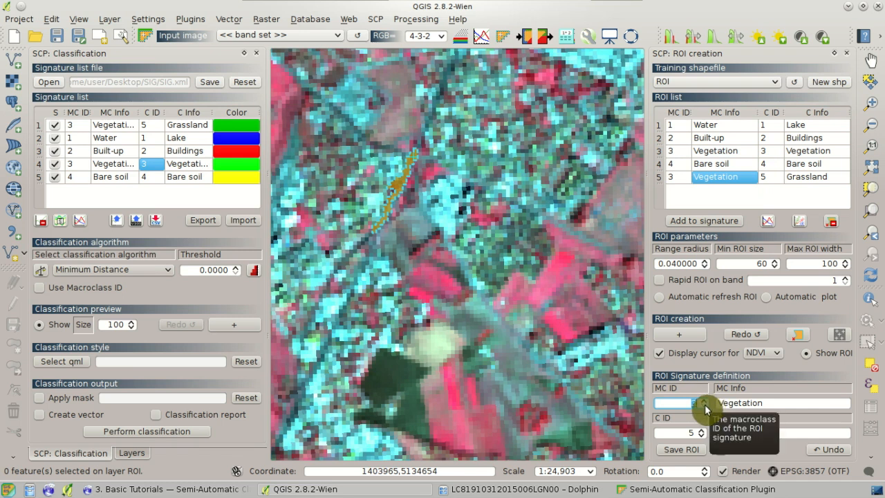
pyautogui.click(704, 408)
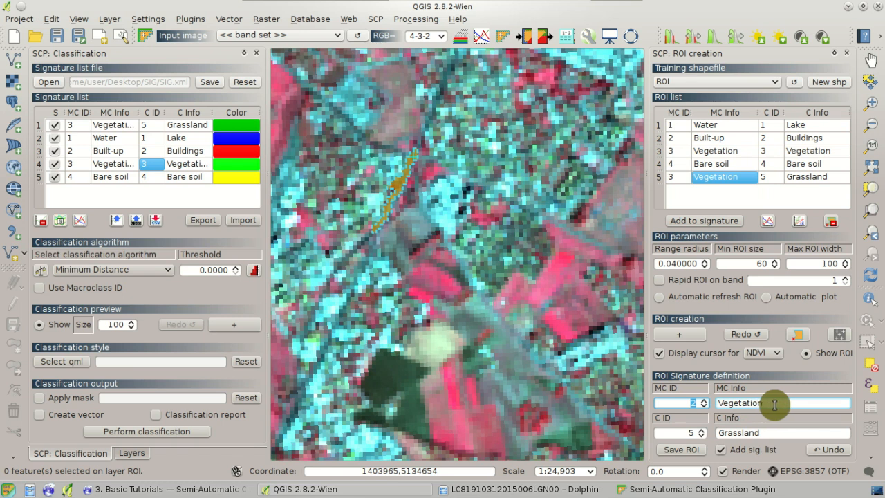
pyautogui.moveTo(770, 405); pyautogui.dragTo(702, 397)
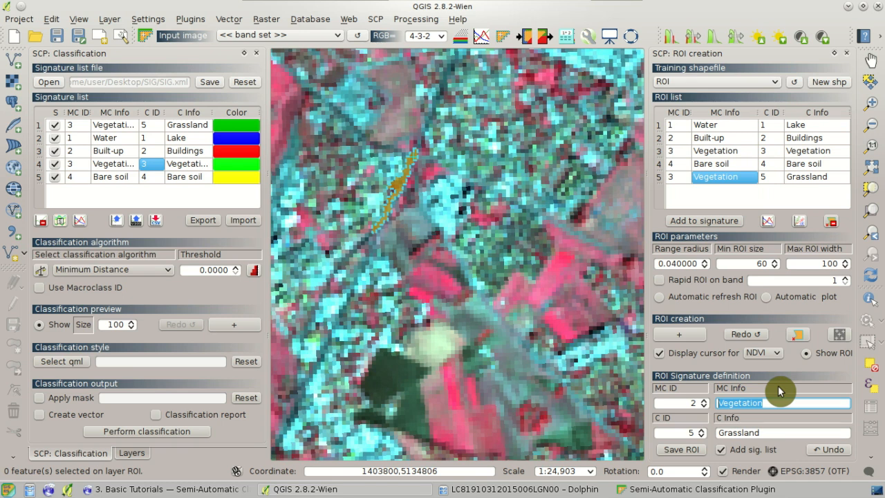
pyautogui.write('B')
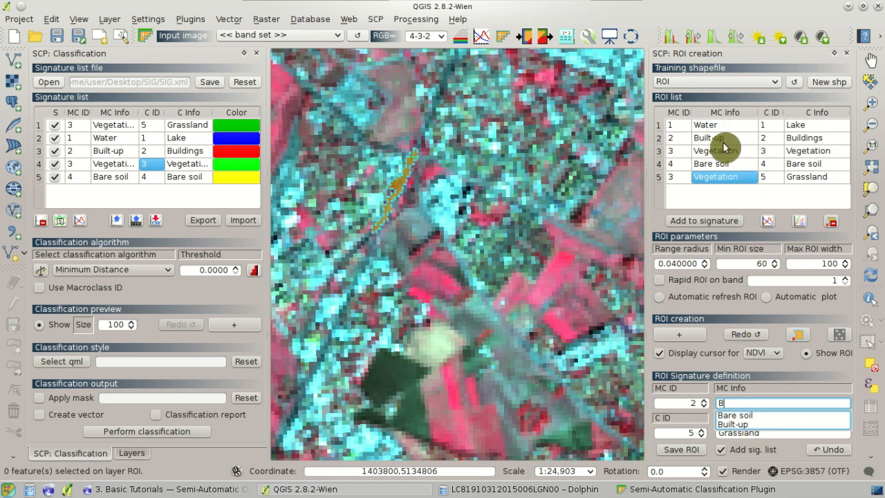
pyautogui.click(738, 424)
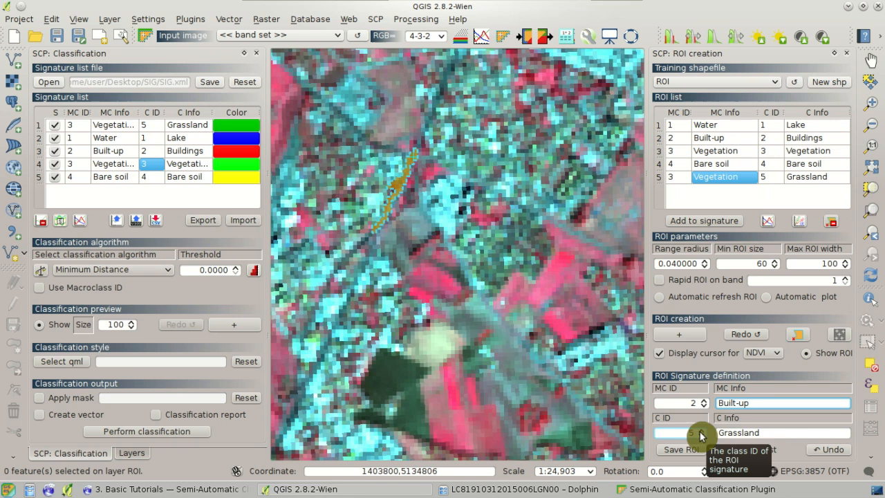
pyautogui.moveTo(760, 432); pyautogui.dragTo(719, 426)
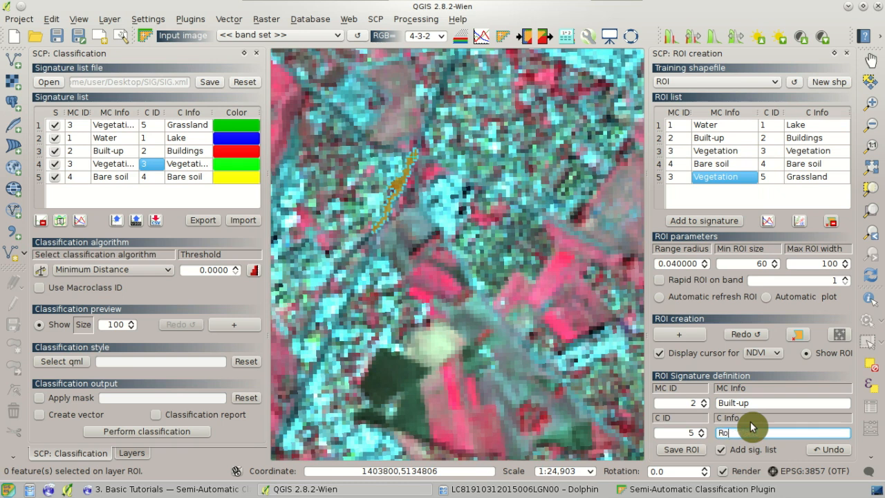
pyautogui.click(693, 455)
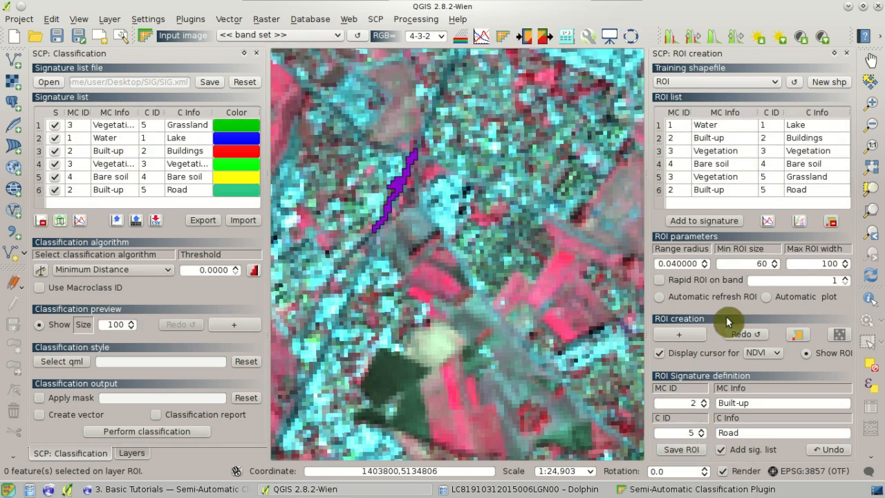
# - Set the Road entry's class ID to 6 in both the ROI list and the signature list
pyautogui.doubleClick(774, 195)
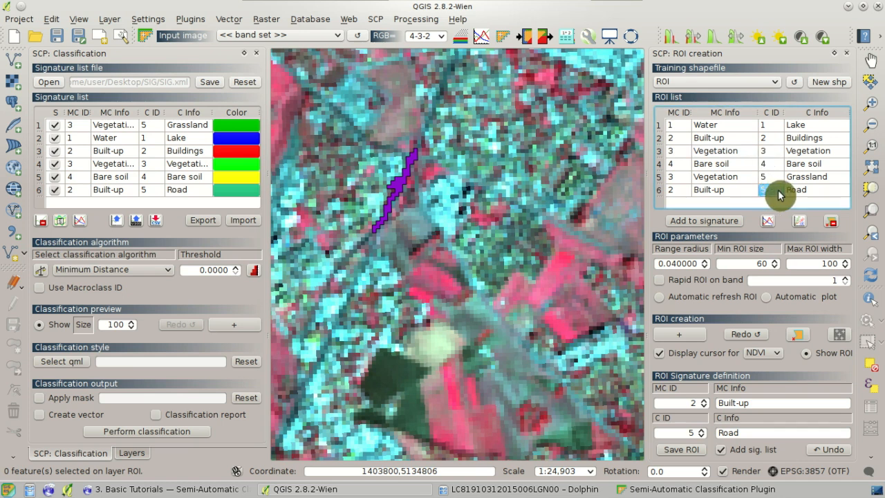
pyautogui.doubleClick(778, 190)
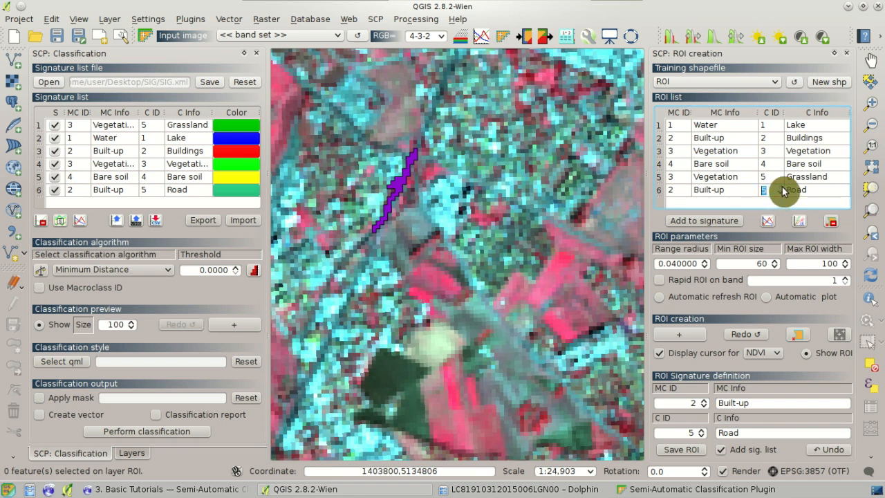
pyautogui.click(739, 202)
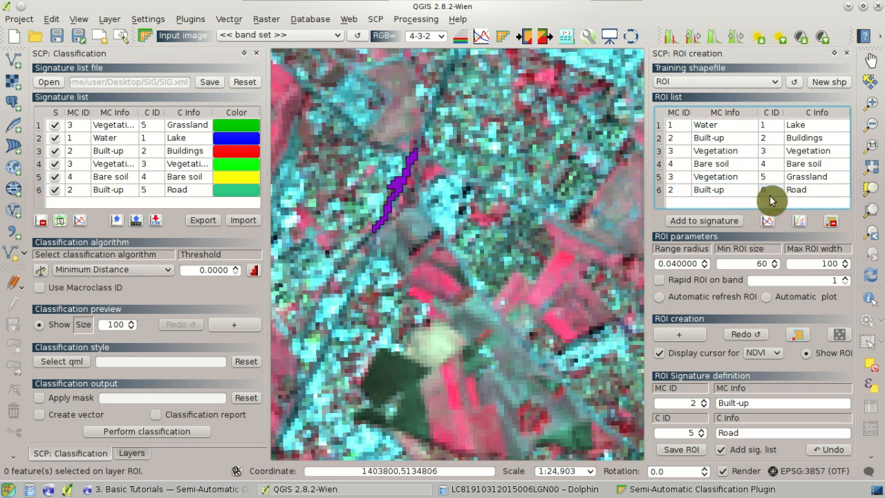
pyautogui.doubleClick(152, 194)
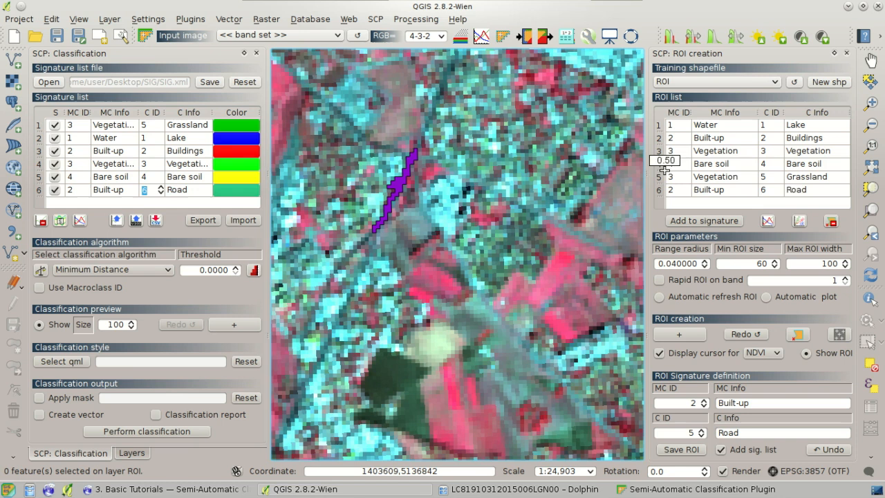
# - Rename the Road entry's class info to Road_1 in the ROI list
pyautogui.click(819, 196)
pyautogui.doubleClick(832, 191)
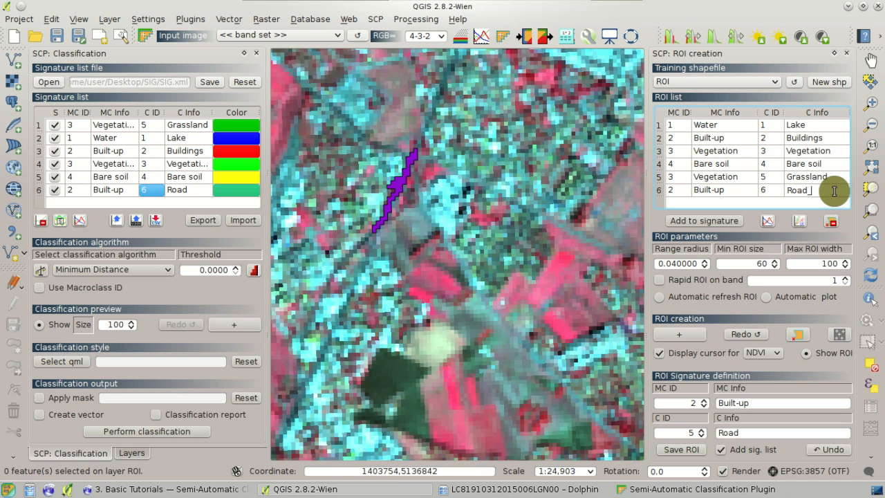
pyautogui.press('Return')
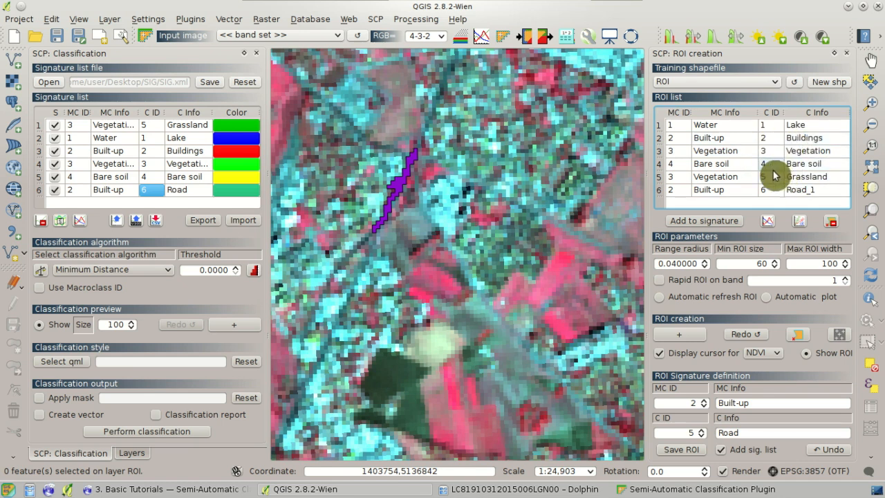
# - Open the attribute table of the ROI layer
pyautogui.click(141, 455)
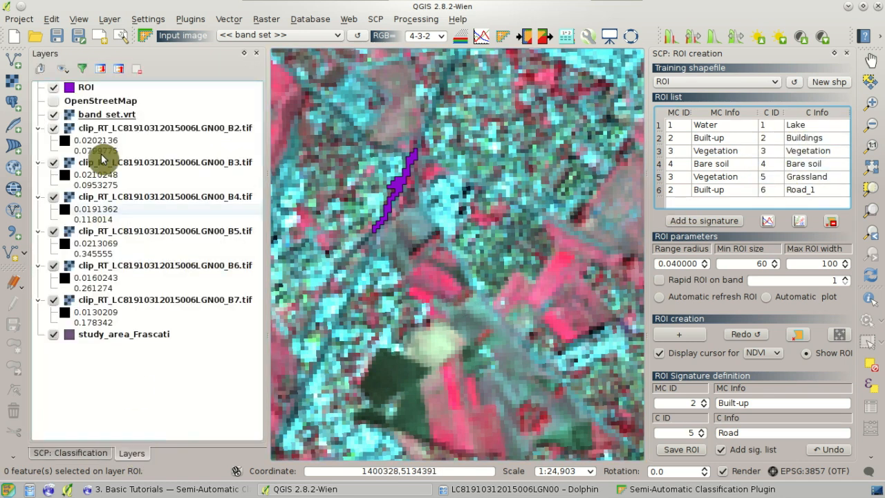
pyautogui.rightClick(87, 88)
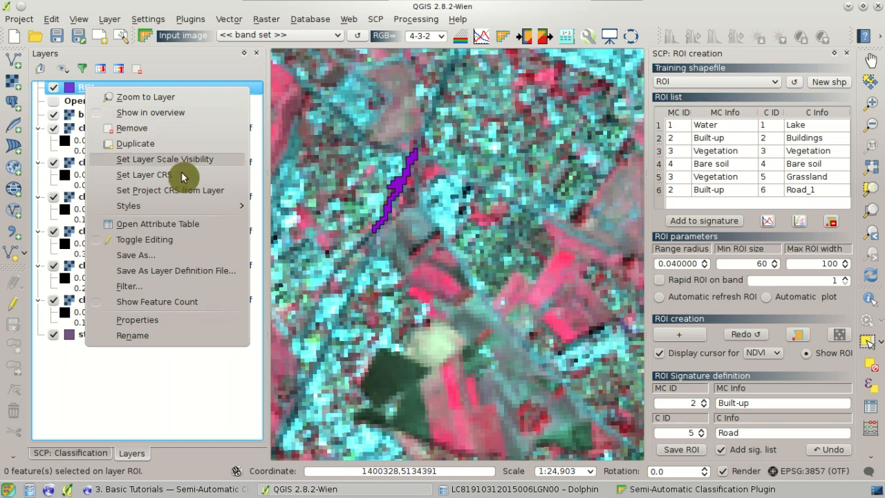
pyautogui.click(182, 228)
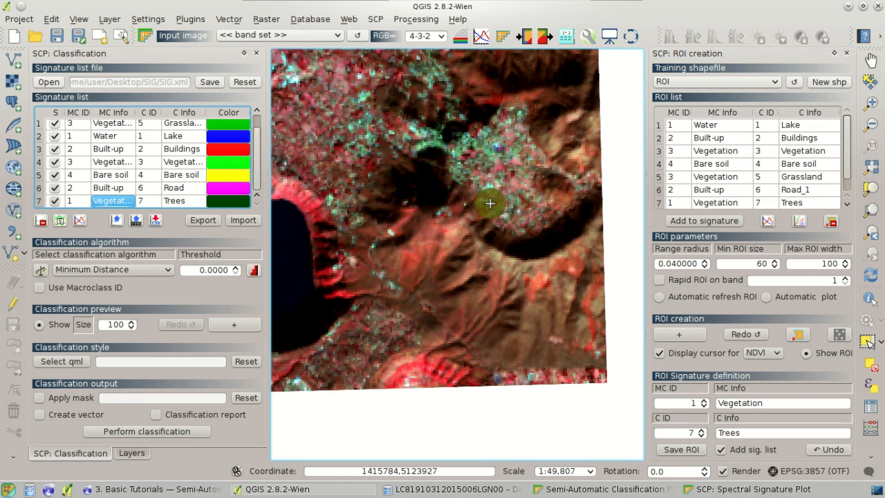
# - Set the classification preview size to 500 and generate a Minimum Distance preview centered on the lake's eastern shore
pyautogui.moveTo(258, 148)
pyautogui.mouseDown()
pyautogui.moveTo(255, 134)
pyautogui.moveTo(253, 170)
pyautogui.mouseUp()
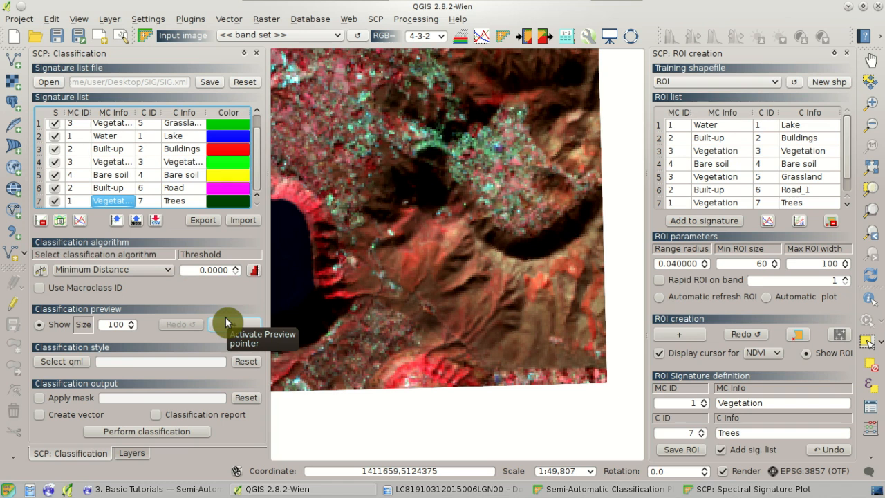
pyautogui.doubleClick(113, 327)
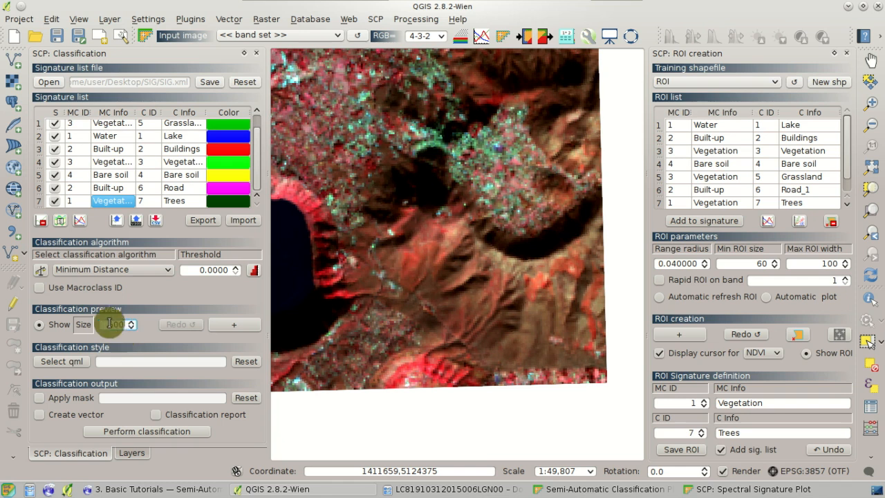
pyautogui.click(228, 327)
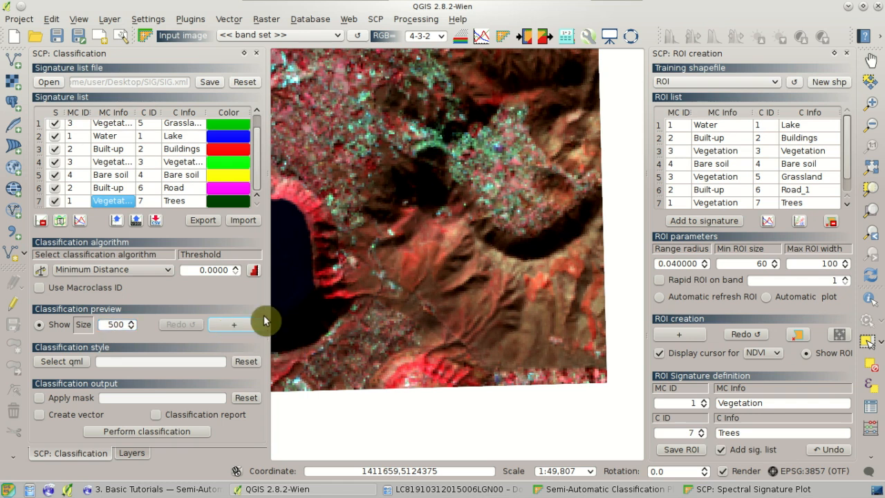
pyautogui.click(344, 261)
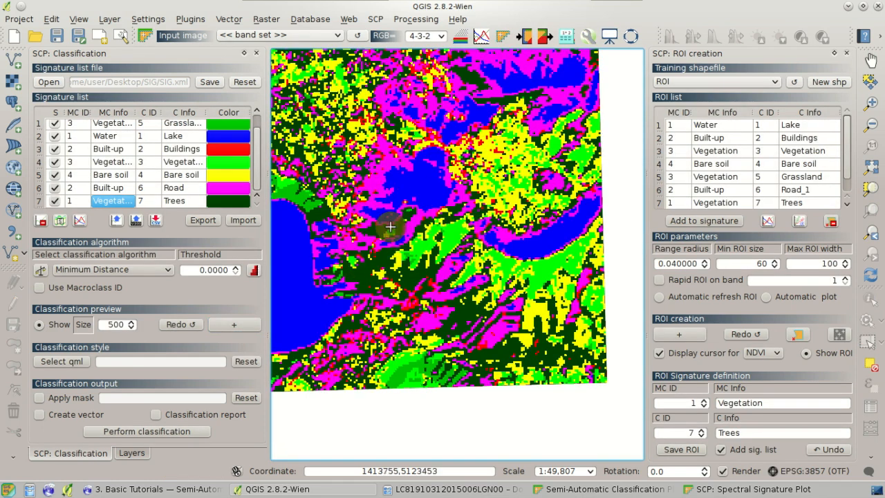
pyautogui.scroll(-1, 390, 226)
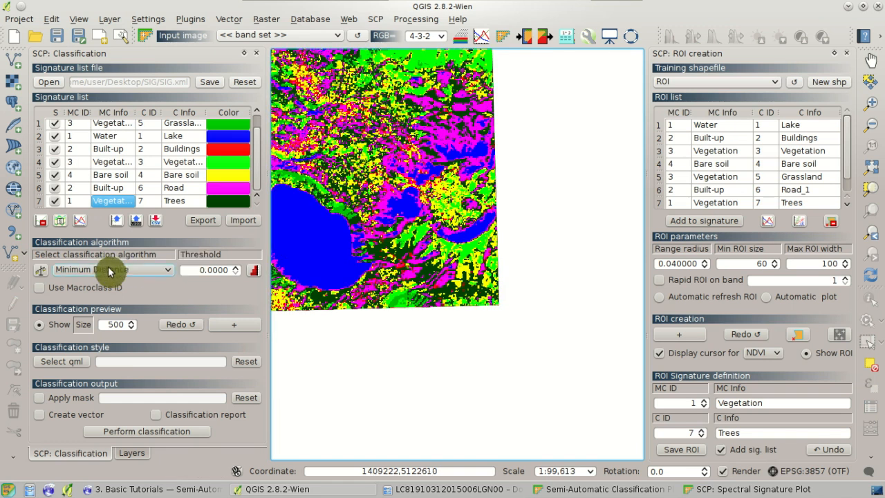
# - Switch the classification algorithm to Spectral Angle Mapping and regenerate the preview at the same location
pyautogui.click(163, 271)
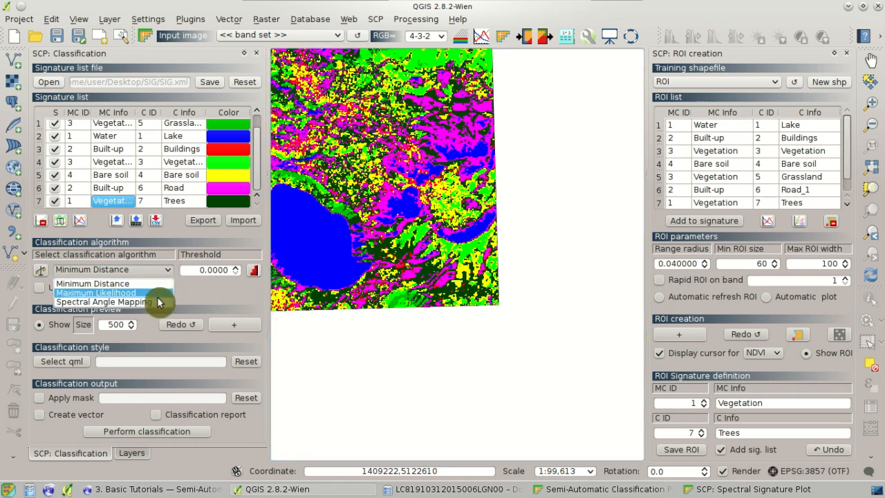
pyautogui.click(157, 304)
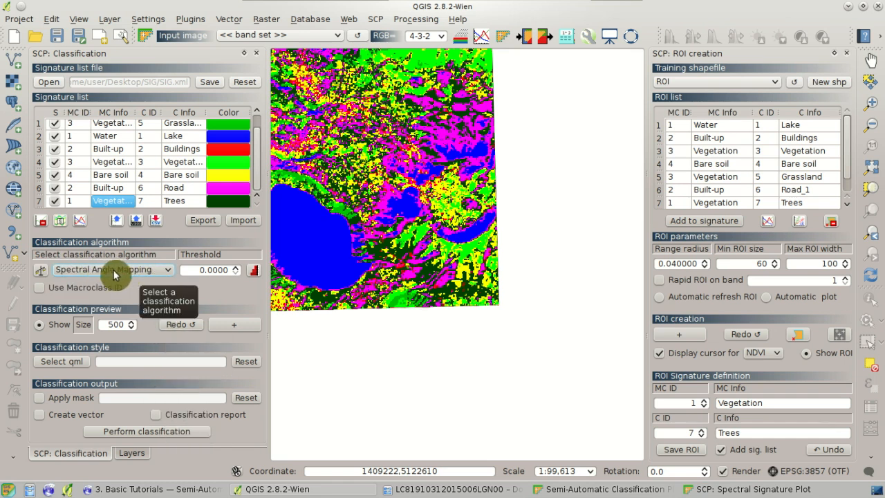
pyautogui.click(181, 324)
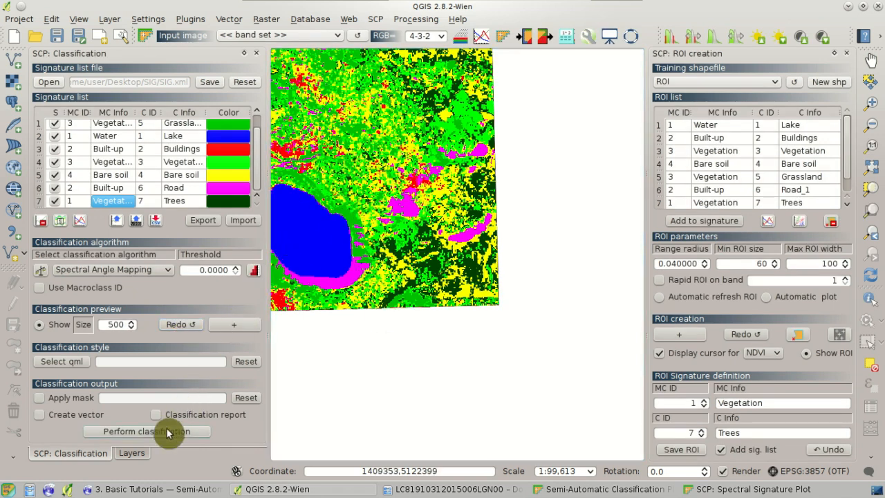
# - Collapse the Class_temp_group in the layer list and return to the classification settings
pyautogui.click(131, 453)
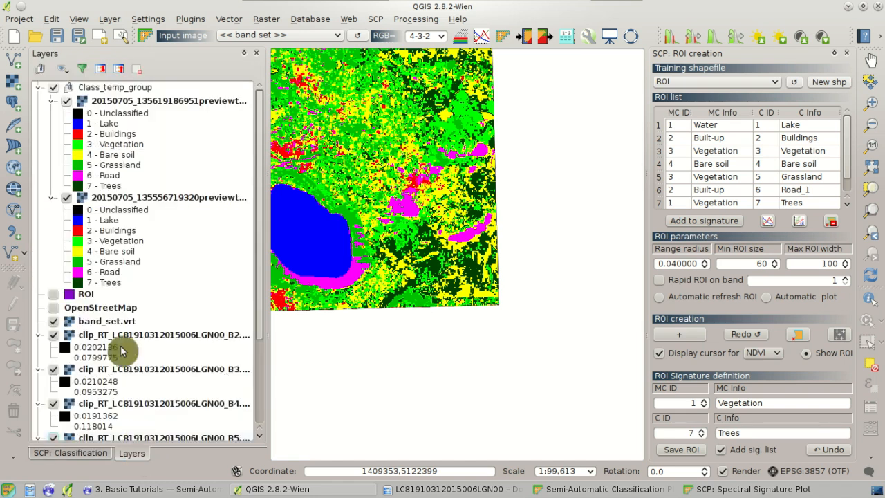
pyautogui.click(39, 88)
pyautogui.click(39, 87)
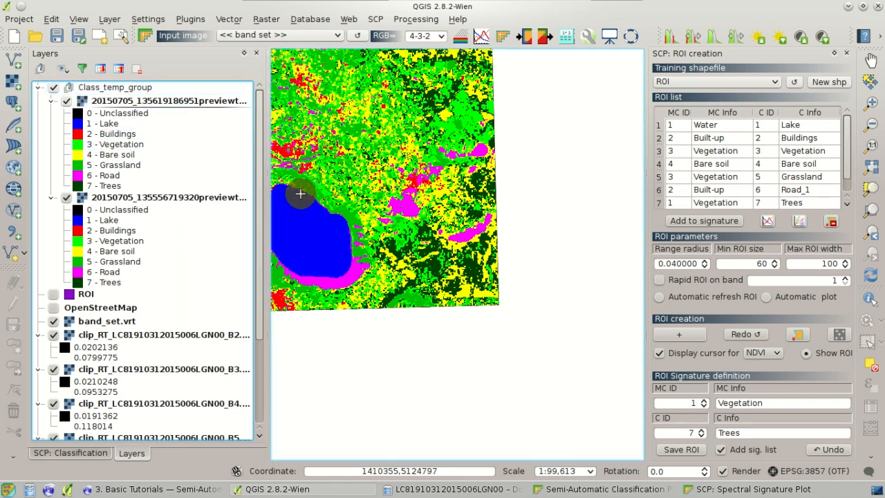
pyautogui.click(38, 88)
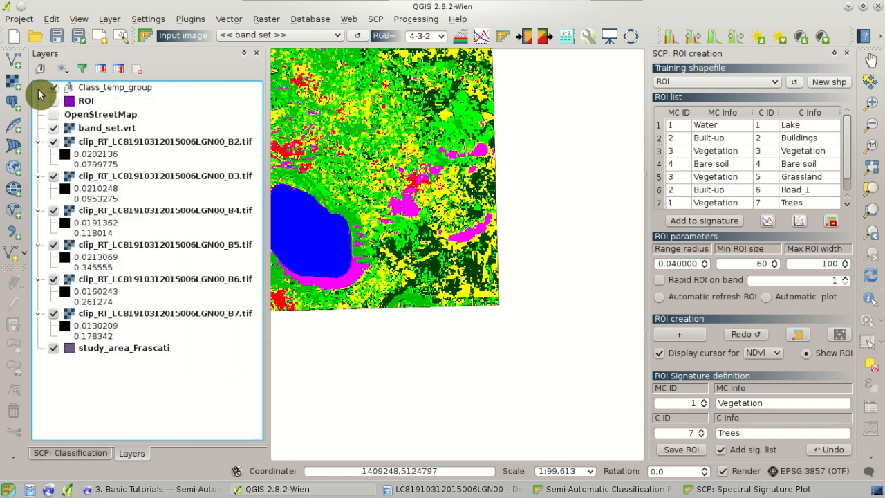
pyautogui.click(82, 452)
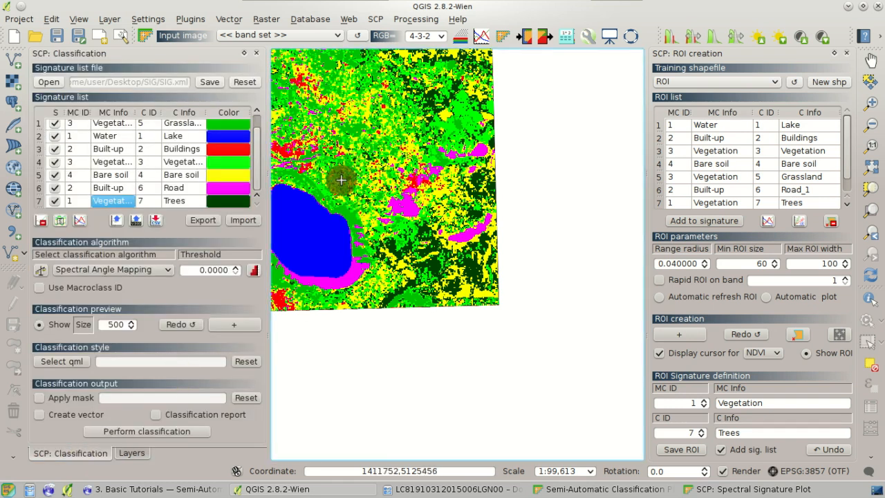
# - Hide the Class_temp_group previews to expose the color composite east of the lake
pyautogui.scroll(1, 346, 210)
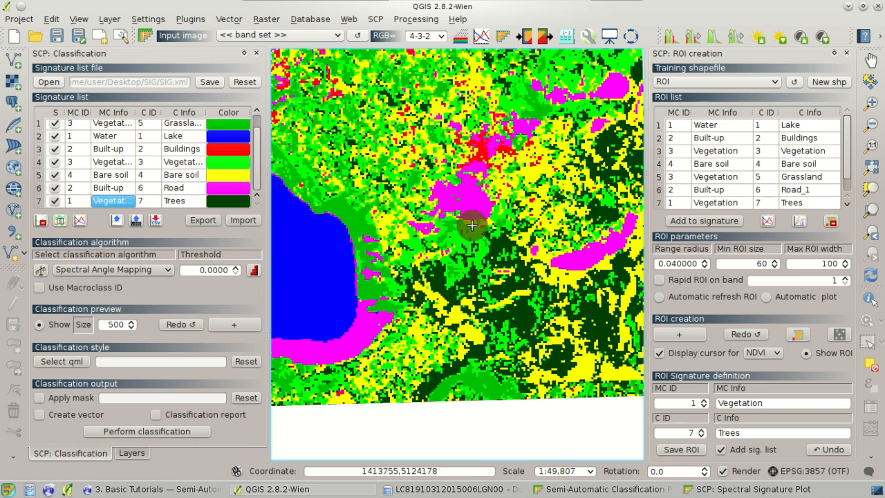
pyautogui.click(138, 454)
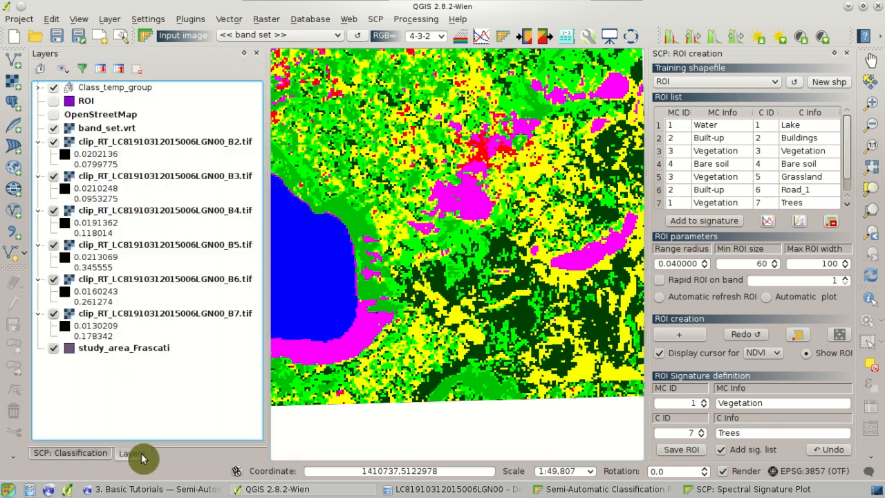
pyautogui.click(53, 87)
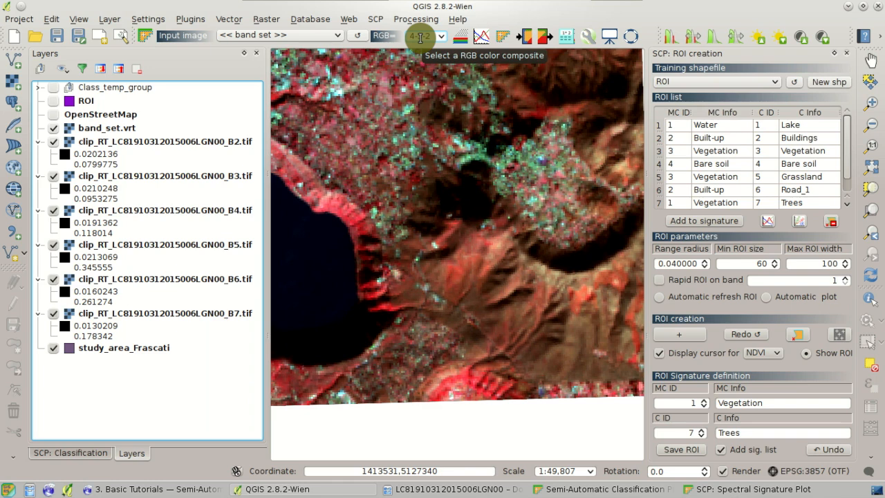
pyautogui.scroll(-1, 420, 38)
pyautogui.scroll(1, 420, 38)
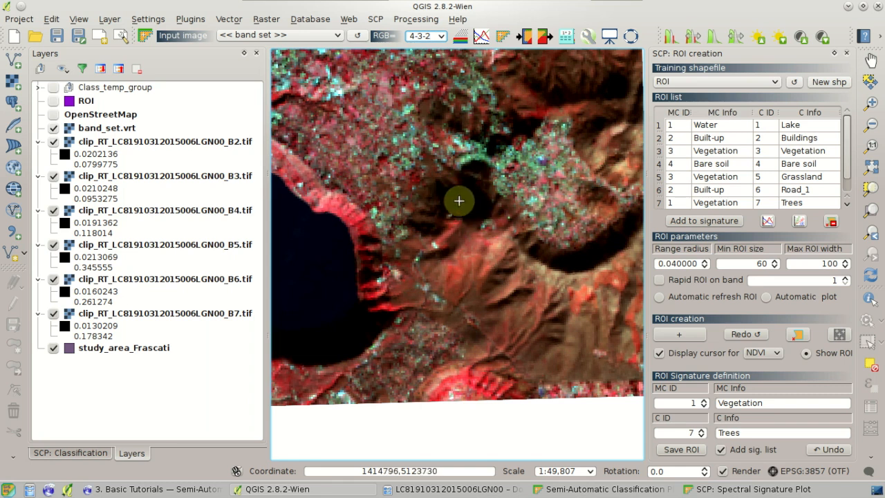
# - Create an ROI on the dark shaded area east of the lake and save it with class ID 8 and class info Trees in shadow
pyautogui.click(683, 336)
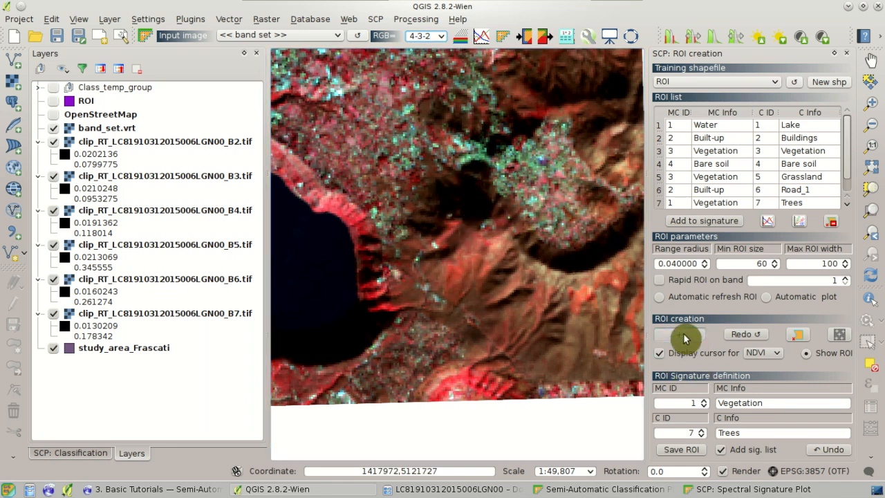
pyautogui.click(469, 195)
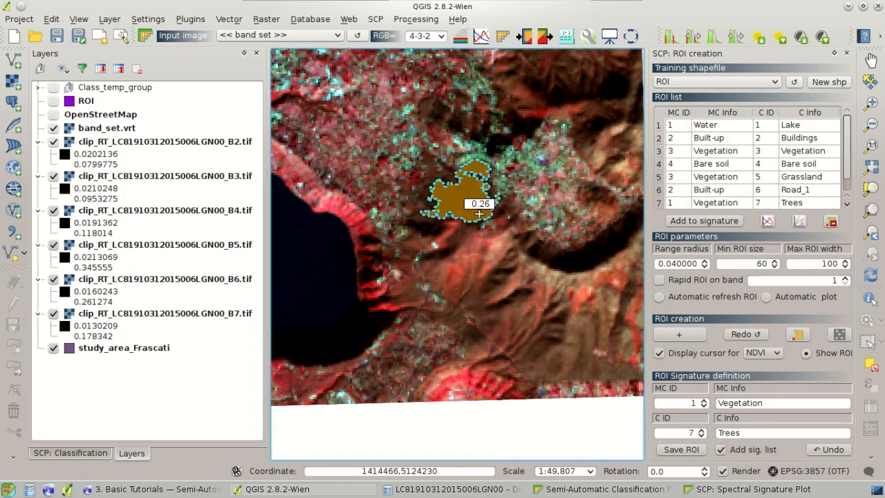
pyautogui.click(703, 430)
pyautogui.click(756, 433)
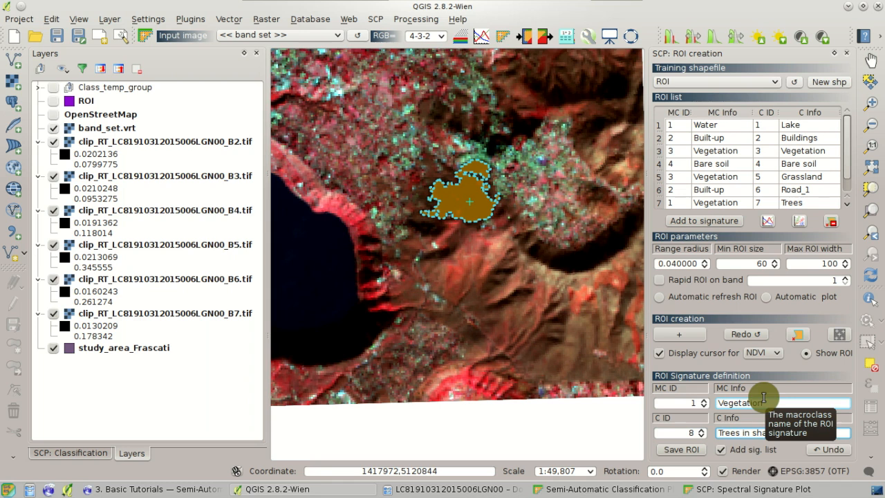
pyautogui.click(672, 451)
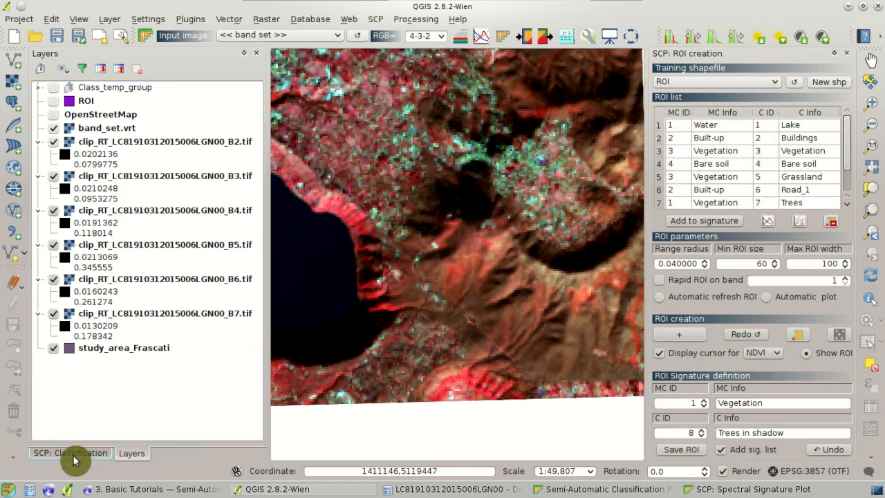
# - Set the color of the Trees in shadow signature to dark green #004000
pyautogui.click(75, 454)
pyautogui.moveTo(257, 163); pyautogui.dragTo(258, 190)
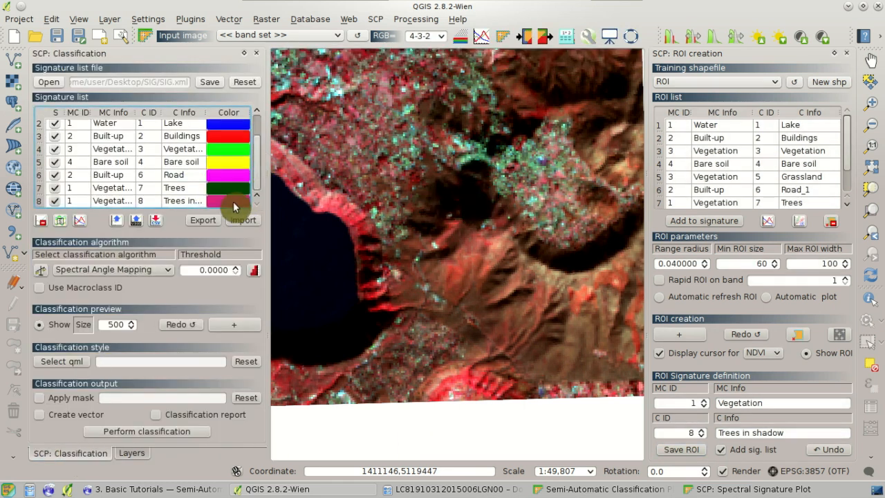
pyautogui.doubleClick(233, 201)
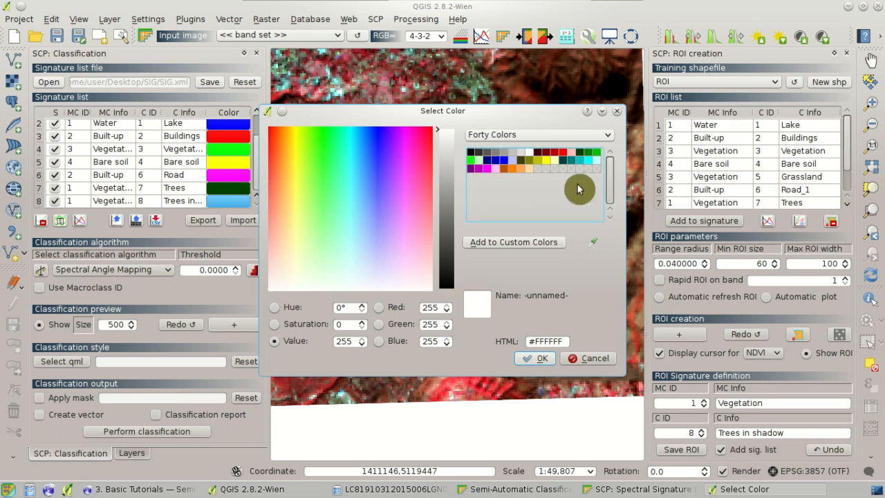
pyautogui.click(582, 157)
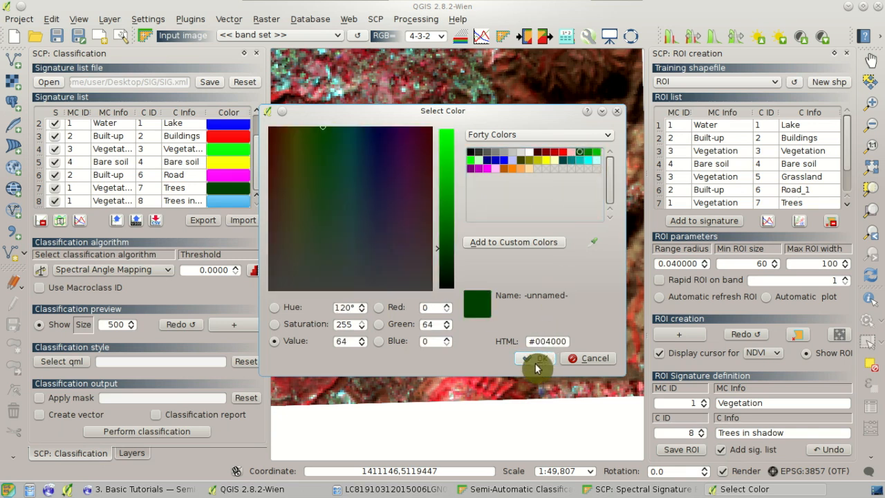
pyautogui.click(535, 358)
# - Regenerate the Spectral Angle Mapping preview with the Trees in shadow signature included
pyautogui.click(176, 325)
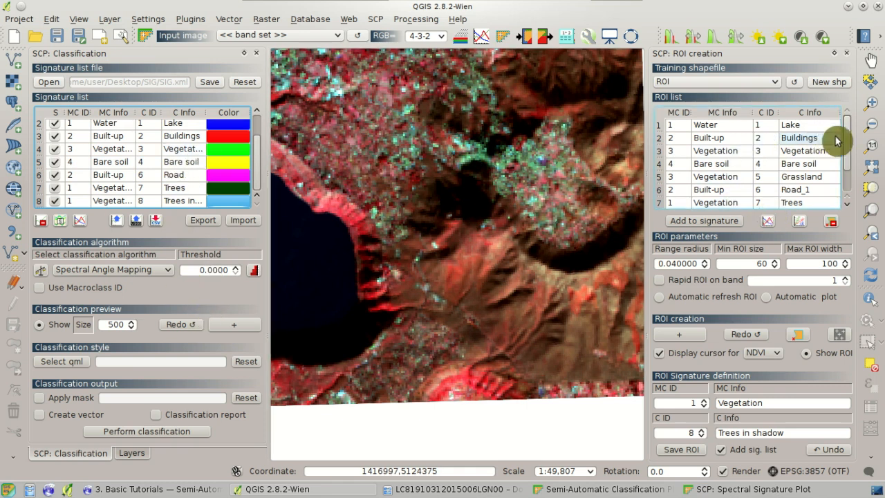
pyautogui.moveTo(848, 146); pyautogui.dragTo(850, 185)
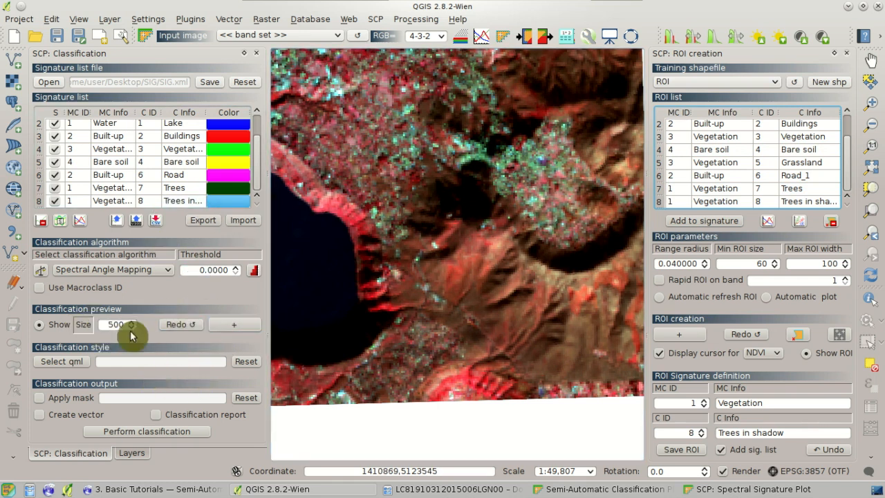
pyautogui.click(188, 326)
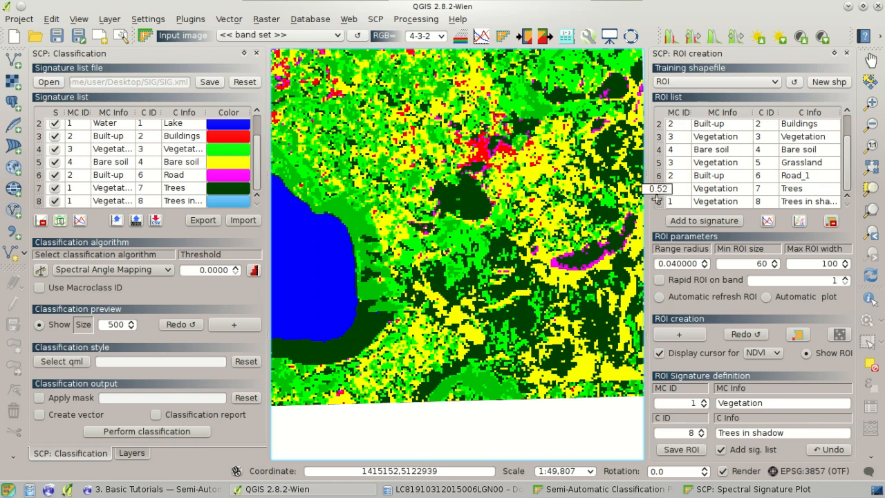
# - Generate a new classification preview centered on the built-up area northwest of the existing preview
pyautogui.click(870, 61)
pyautogui.moveTo(398, 171); pyautogui.dragTo(506, 221)
pyautogui.scroll(-1, 506, 221)
pyautogui.moveTo(395, 194); pyautogui.dragTo(475, 337)
pyautogui.moveTo(429, 232); pyautogui.dragTo(561, 342)
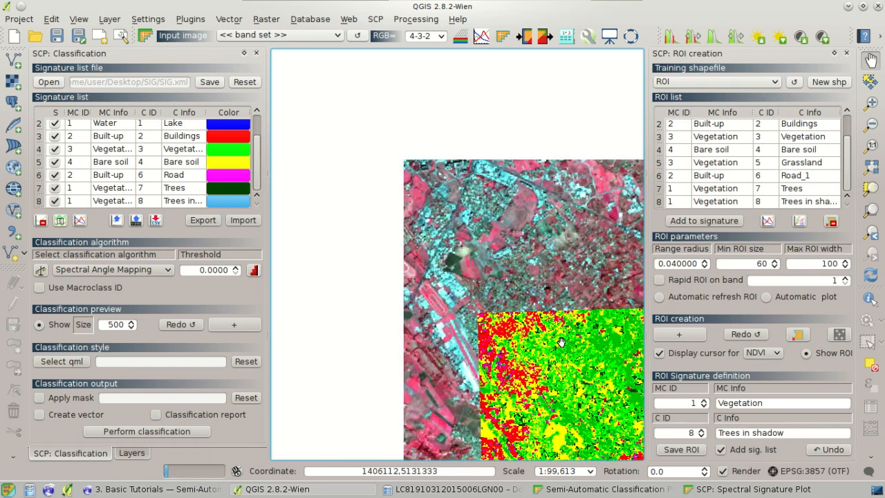
pyautogui.click(250, 327)
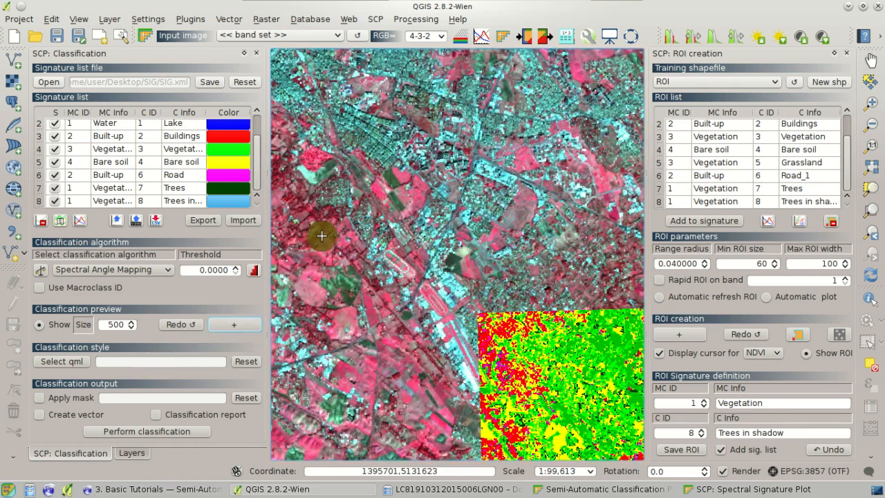
pyautogui.click(389, 193)
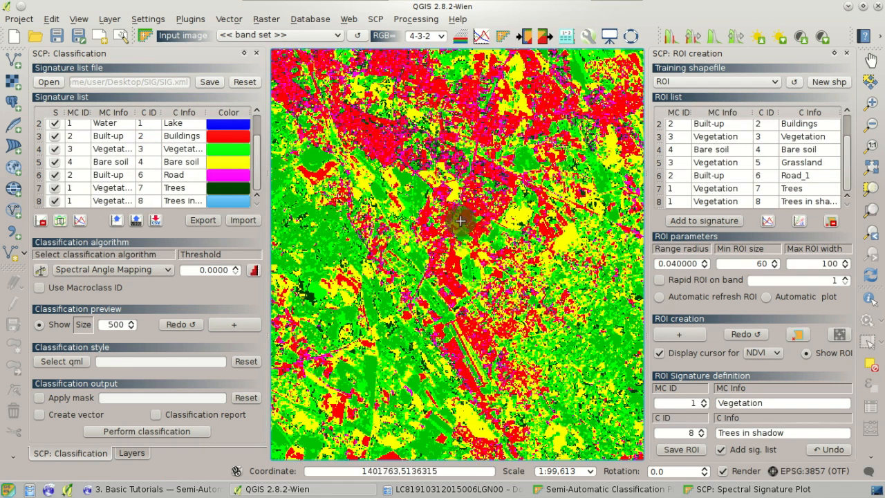
# - Enable classification by macroclass ID and regenerate the preview over the built-up area
pyautogui.click(148, 136)
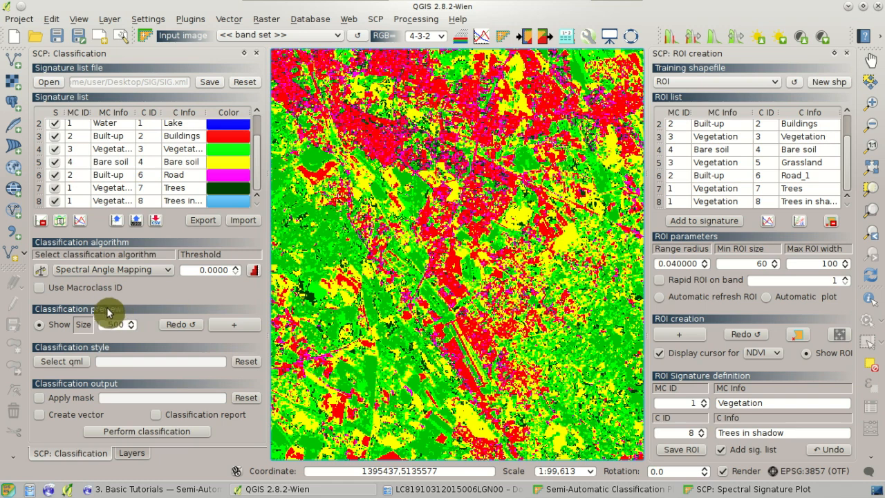
pyautogui.click(40, 289)
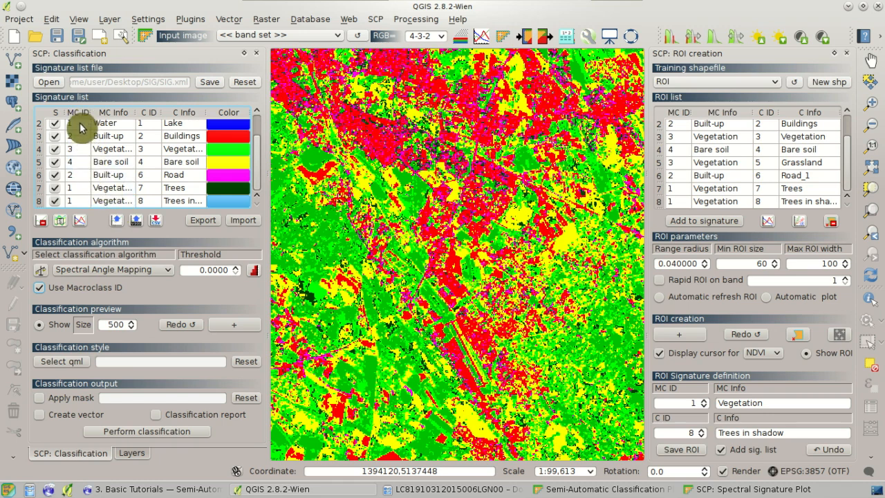
pyautogui.click(180, 327)
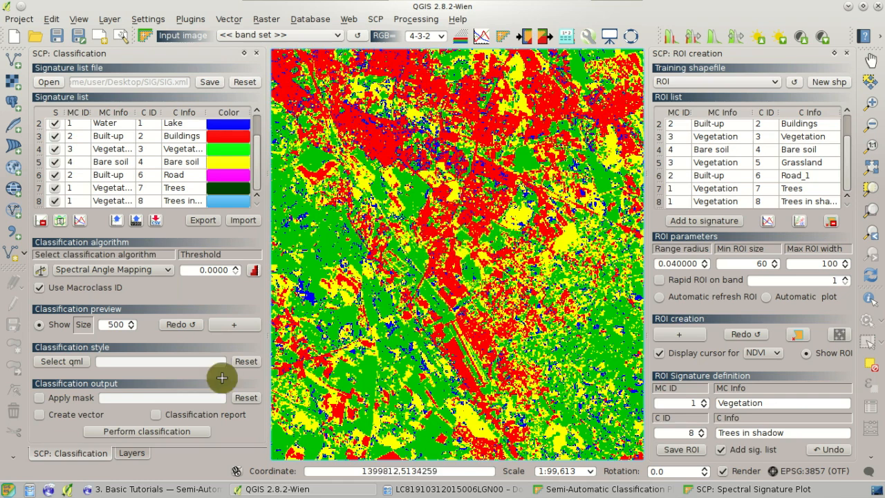
# - Compare the macroclass preview and its legend with the class-level preview beneath by toggling the top preview's visibility
pyautogui.click(139, 455)
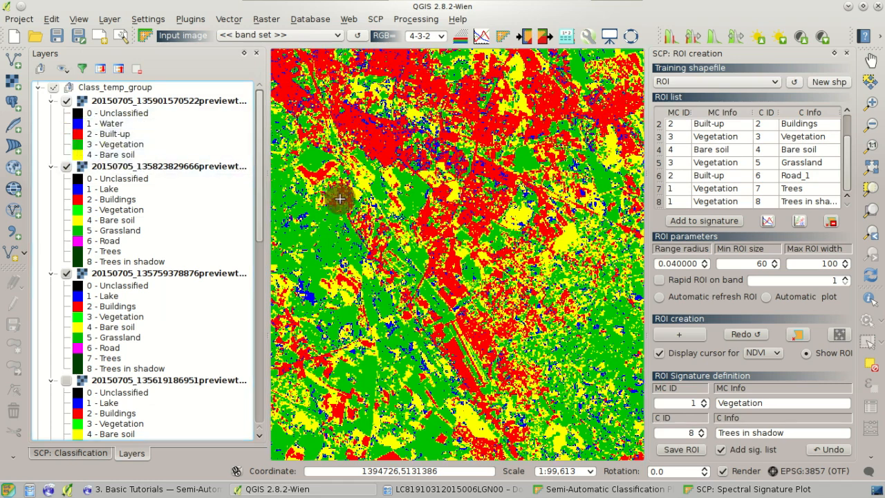
pyautogui.click(70, 453)
pyautogui.moveTo(255, 163)
pyautogui.mouseDown()
pyautogui.moveTo(258, 124)
pyautogui.moveTo(252, 205)
pyautogui.mouseUp()
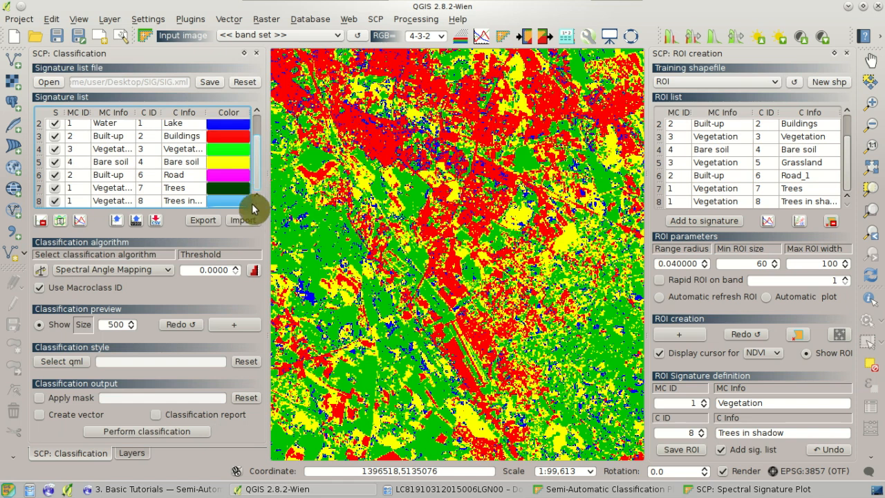
pyautogui.click(131, 454)
pyautogui.scroll(1, 446, 188)
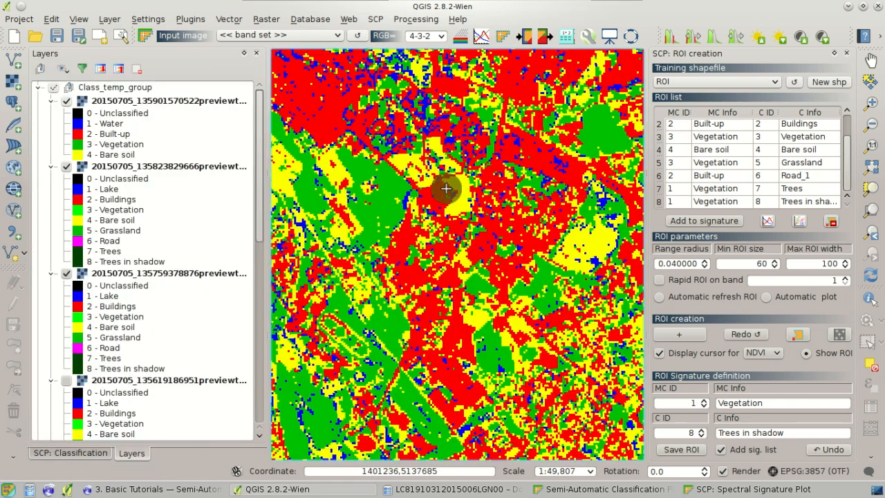
pyautogui.click(67, 102)
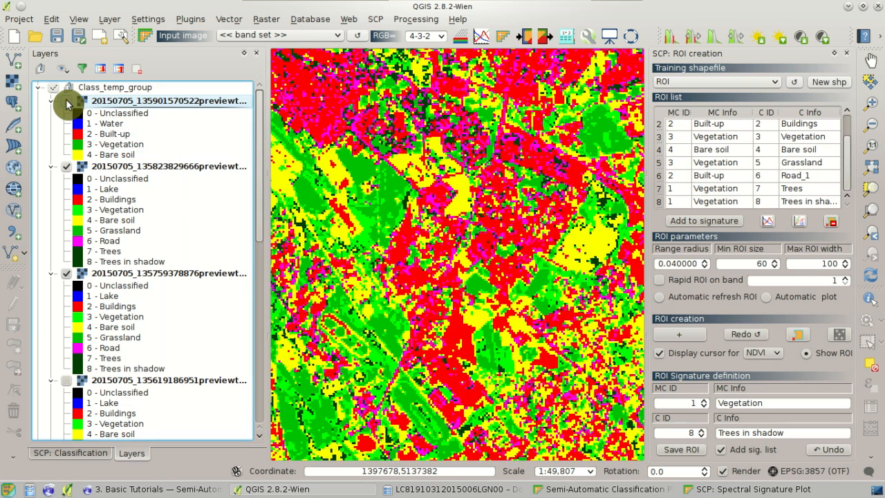
pyautogui.click(66, 102)
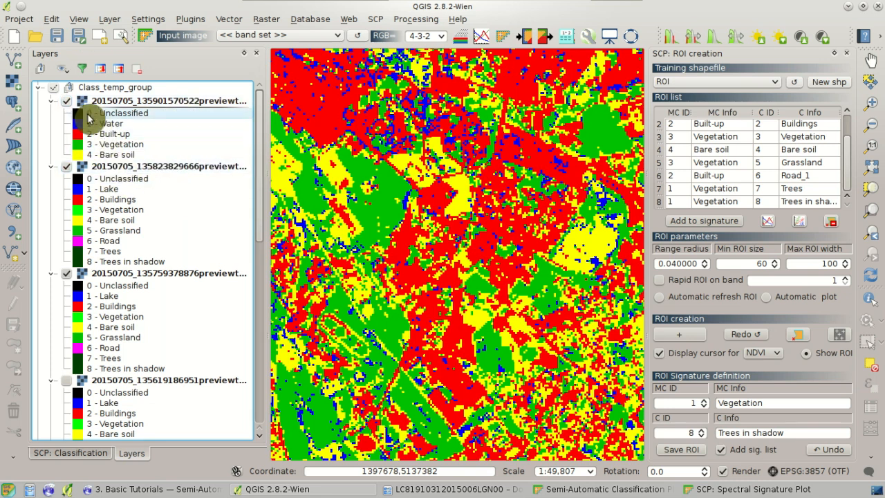
pyautogui.click(68, 102)
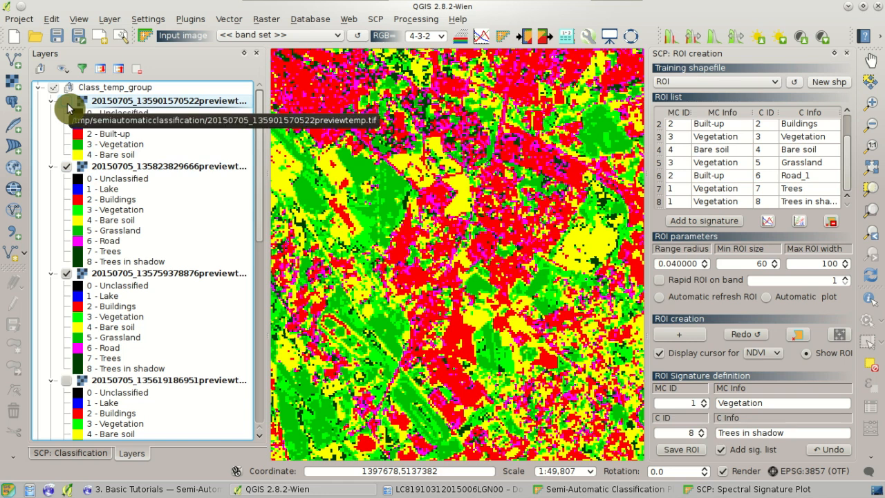
pyautogui.click(67, 102)
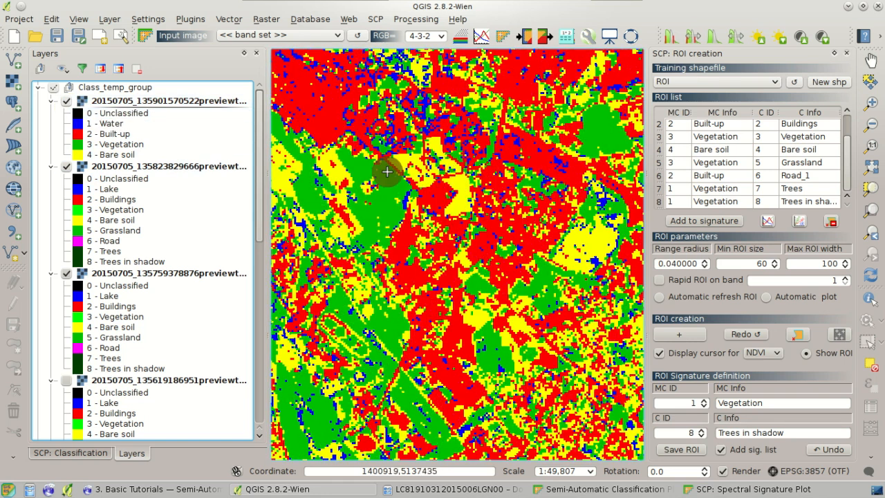
pyautogui.click(67, 102)
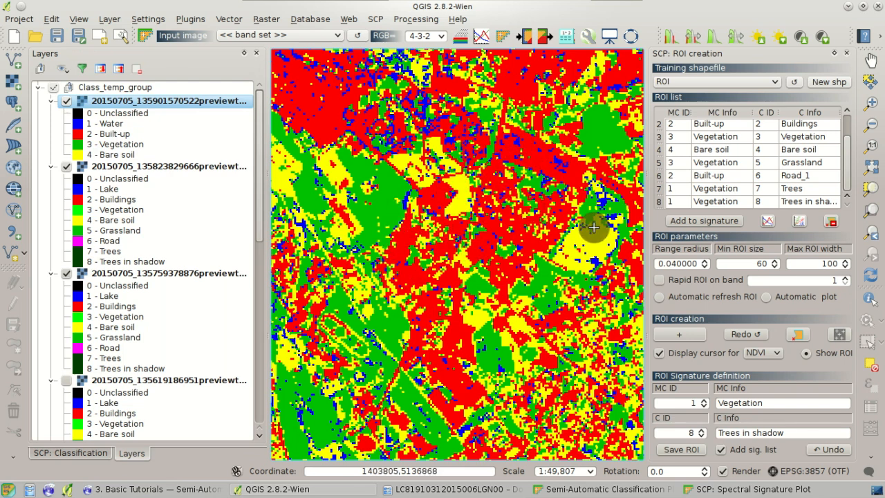
# - Set the macroclass ID of the Trees and Trees in shadow ROIs to 3 in the ROI list
pyautogui.click(676, 189)
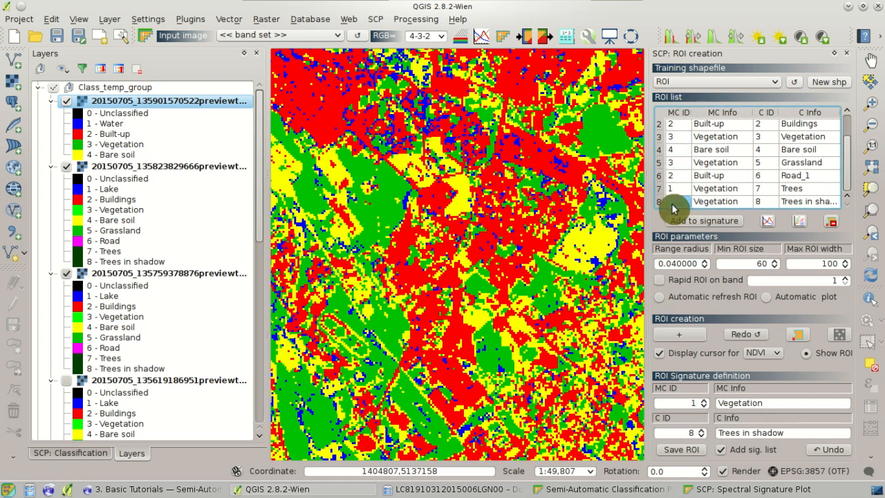
pyautogui.moveTo(849, 168); pyautogui.dragTo(841, 210)
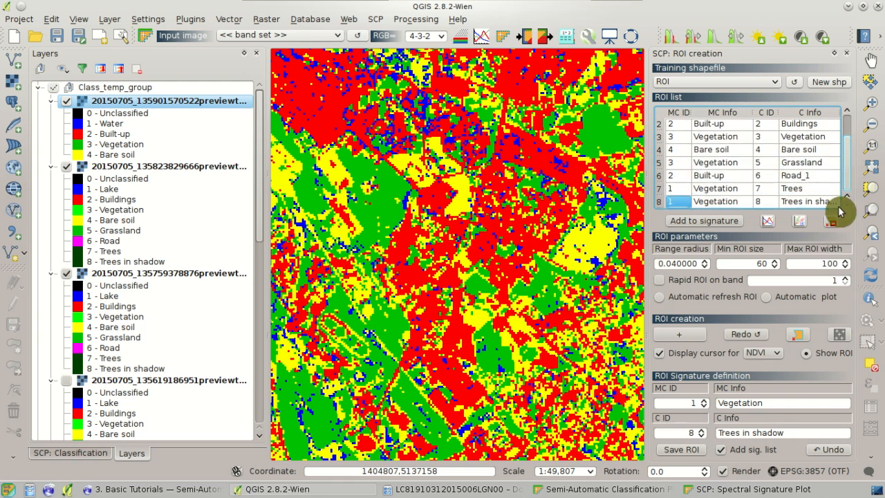
pyautogui.doubleClick(679, 189)
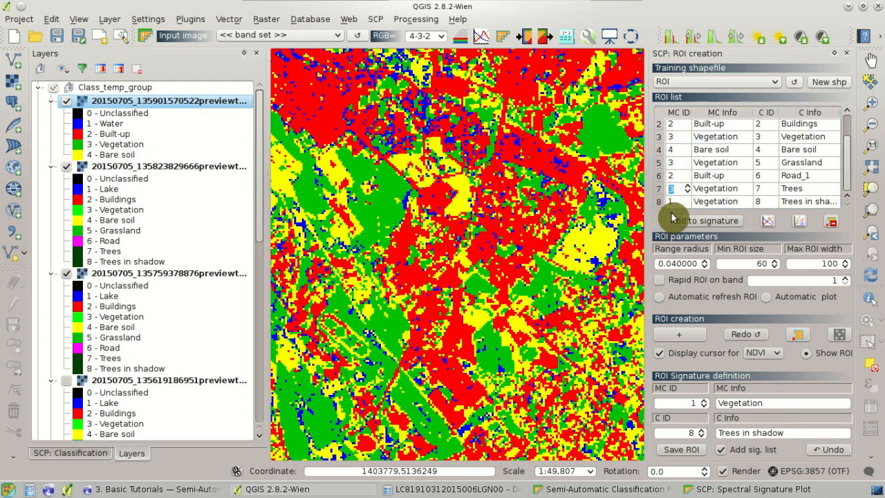
pyautogui.click(682, 205)
pyautogui.doubleClick(686, 204)
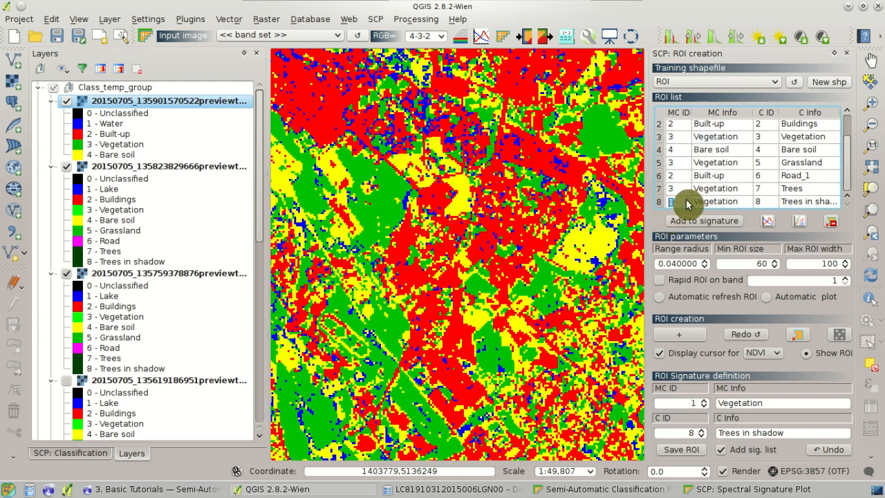
pyautogui.click(688, 200)
# - Set the macroclass ID of the Trees and Trees in shadow signatures to 3 and regenerate the classification preview
pyautogui.click(71, 453)
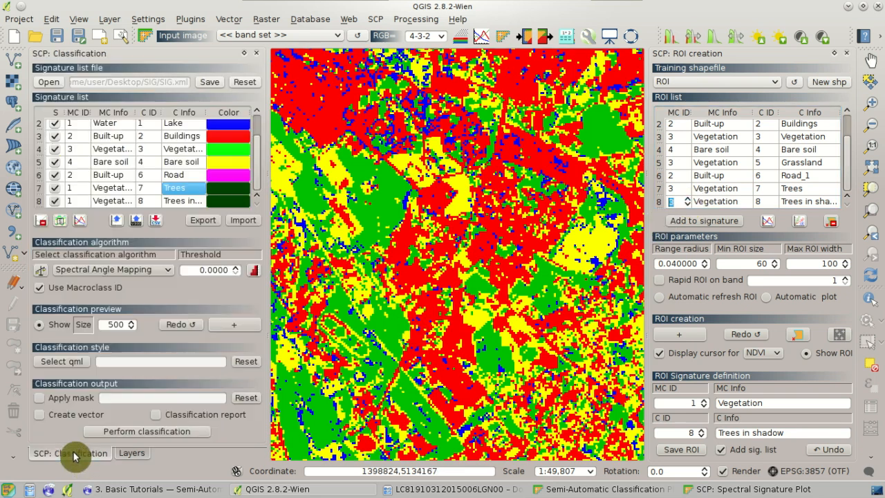
pyautogui.click(78, 190)
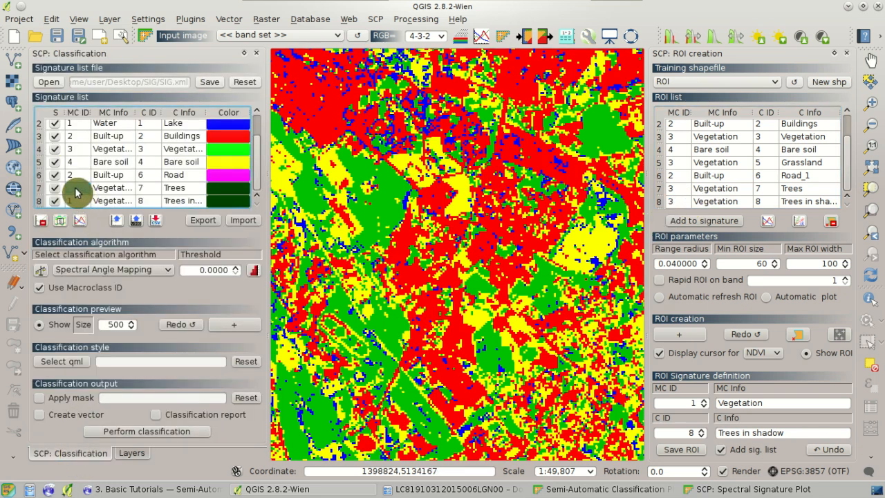
pyautogui.doubleClick(77, 190)
pyautogui.click(86, 188)
pyautogui.click(79, 202)
pyautogui.doubleClick(87, 201)
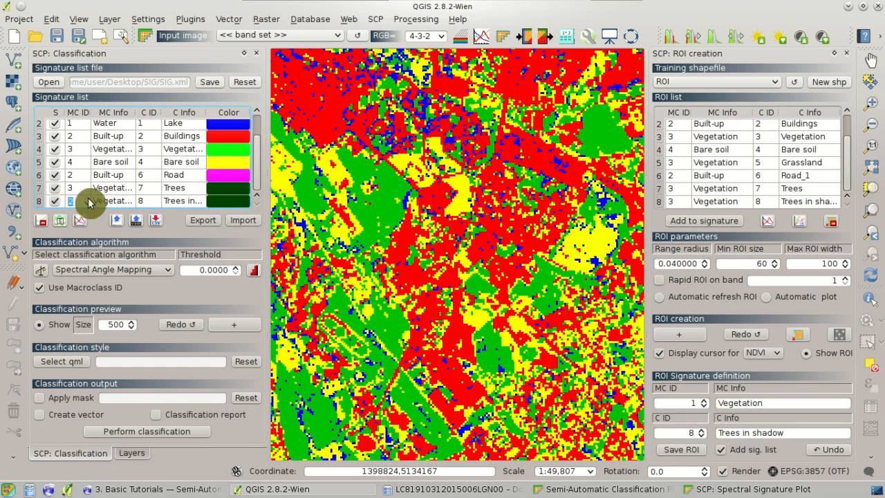
pyautogui.click(71, 192)
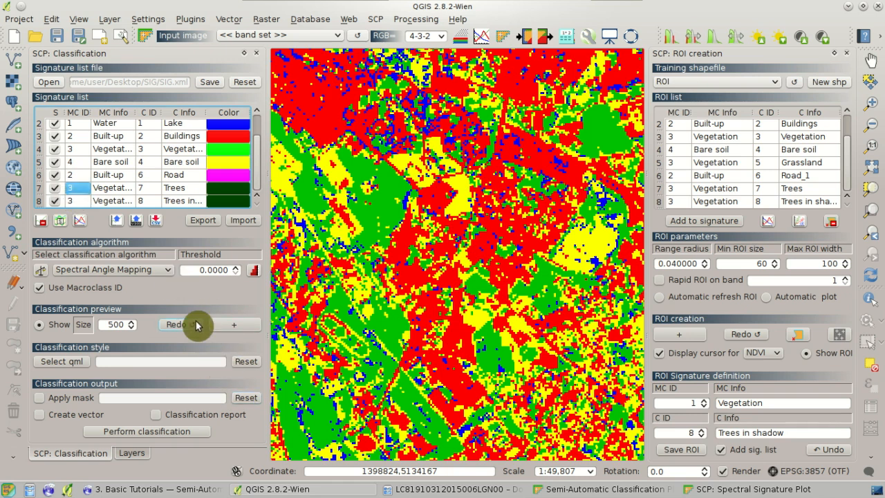
pyautogui.click(196, 324)
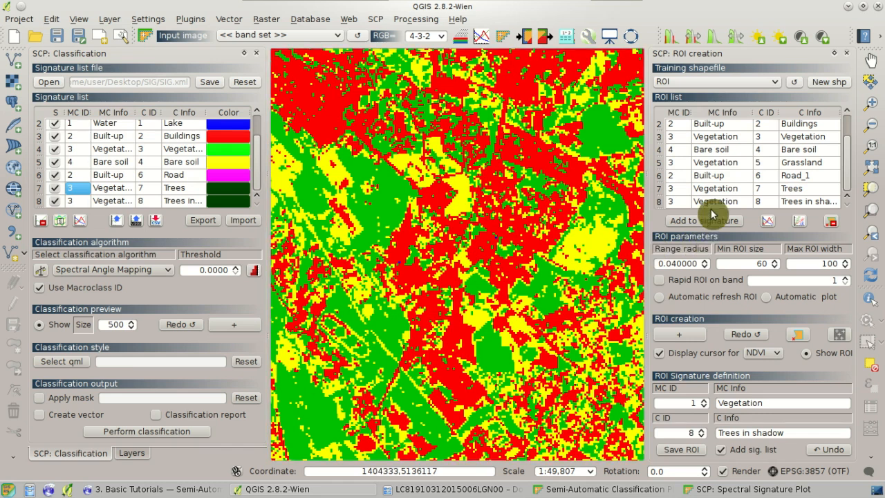
pyautogui.click(759, 175)
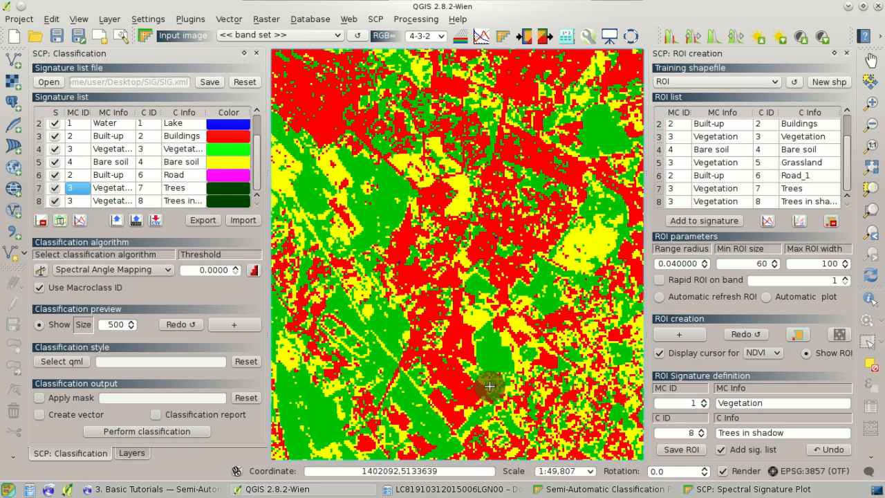
# - Collapse the temporary classification group, turn on the OpenStreetMap layer and hide the group to reveal the base map
pyautogui.click(136, 453)
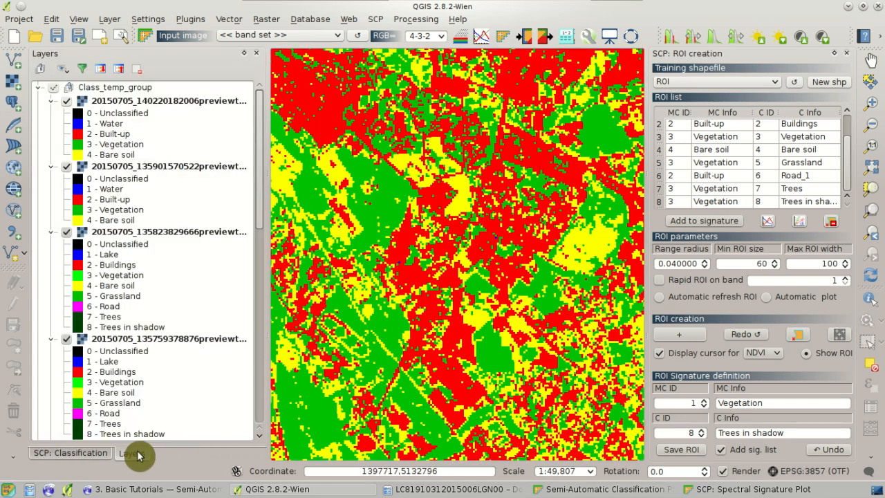
pyautogui.click(38, 87)
pyautogui.click(55, 89)
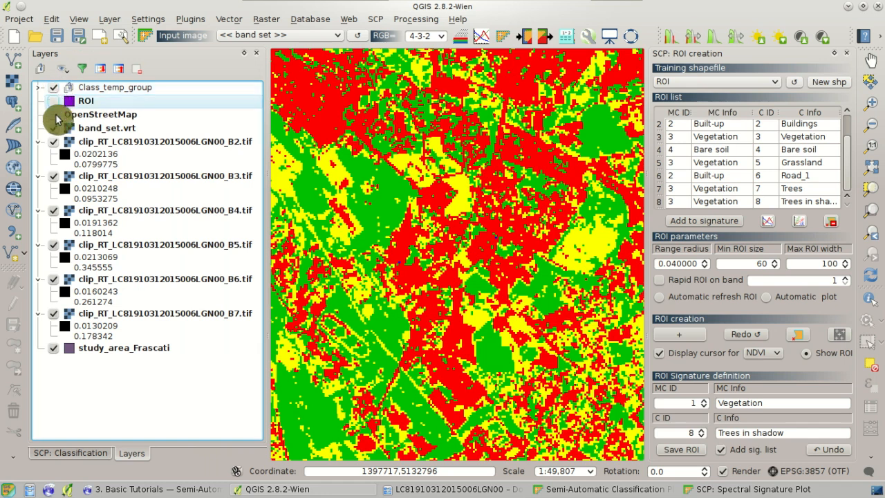
pyautogui.click(58, 116)
pyautogui.click(56, 90)
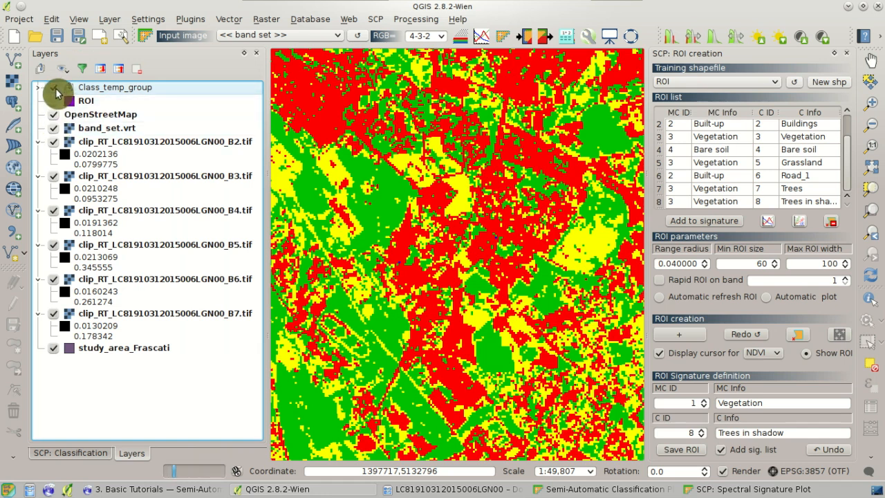
pyautogui.click(55, 89)
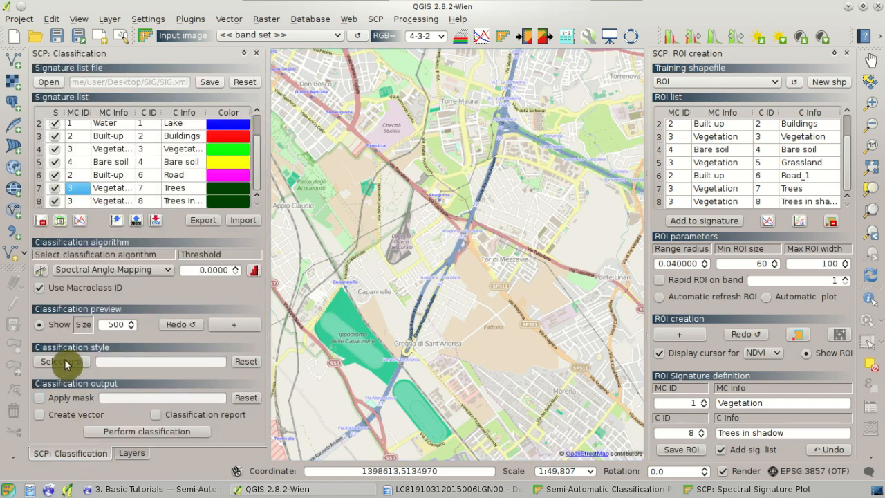
# - Compare the macroclass preview with the OpenStreetMap base map by toggling the preview's visibility at a closer scale
pyautogui.click(42, 325)
pyautogui.click(42, 325)
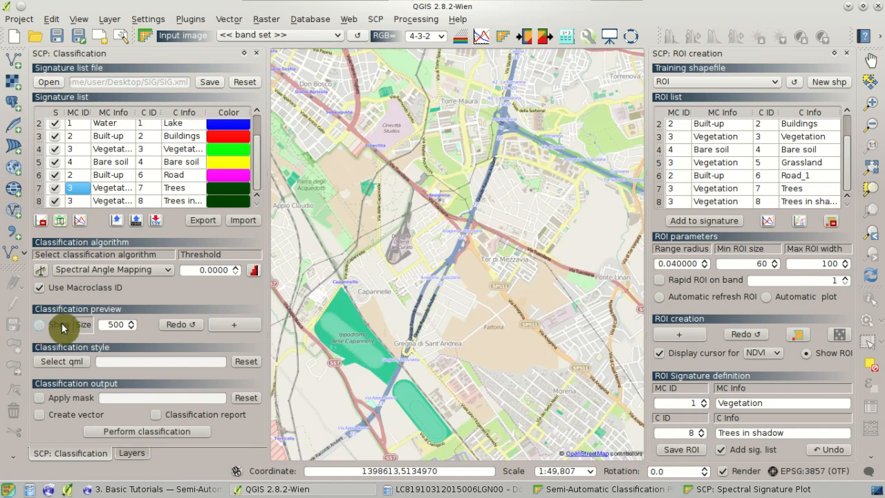
pyautogui.click(41, 324)
pyautogui.click(61, 327)
pyautogui.click(61, 327)
pyautogui.click(61, 328)
pyautogui.scroll(1, 409, 293)
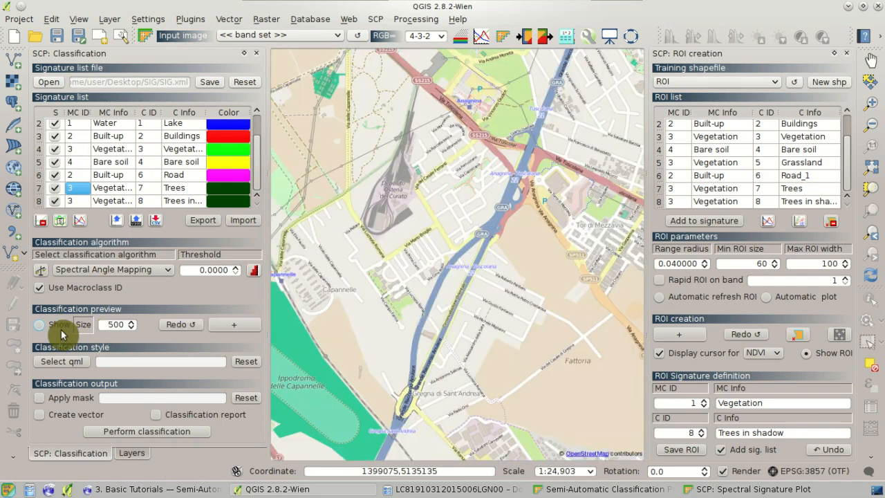
pyautogui.click(61, 331)
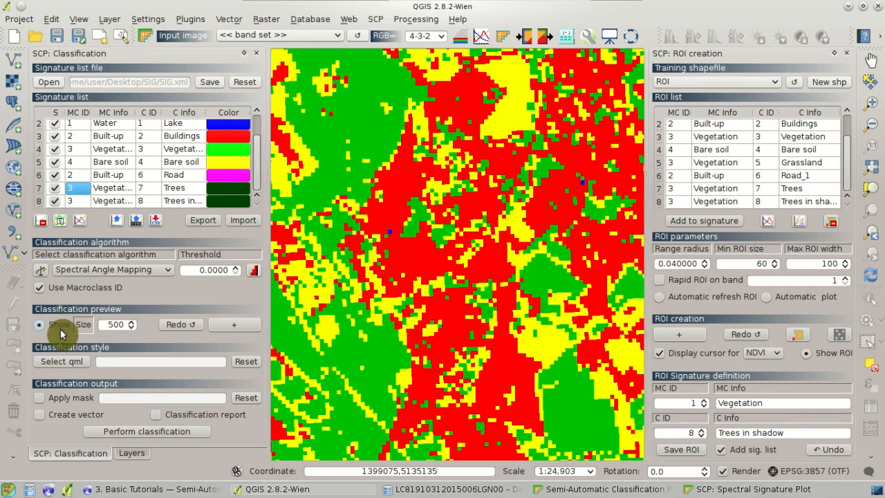
pyautogui.click(61, 329)
pyautogui.click(61, 328)
pyautogui.click(60, 329)
pyautogui.click(61, 328)
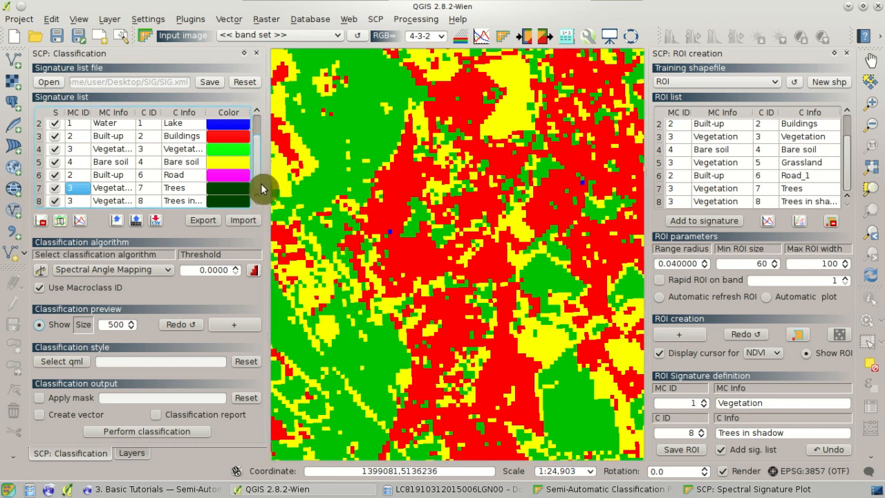
pyautogui.scroll(1, 255, 148)
pyautogui.scroll(-1, 254, 159)
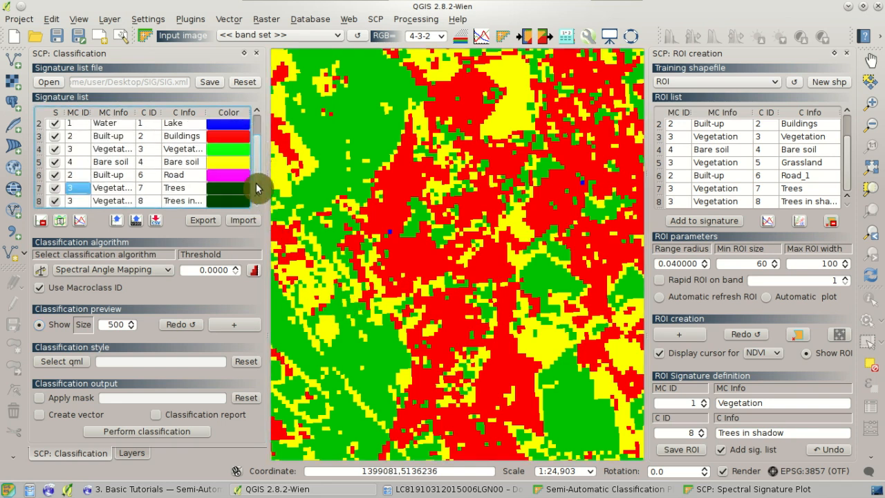
pyautogui.scroll(-1, 402, 252)
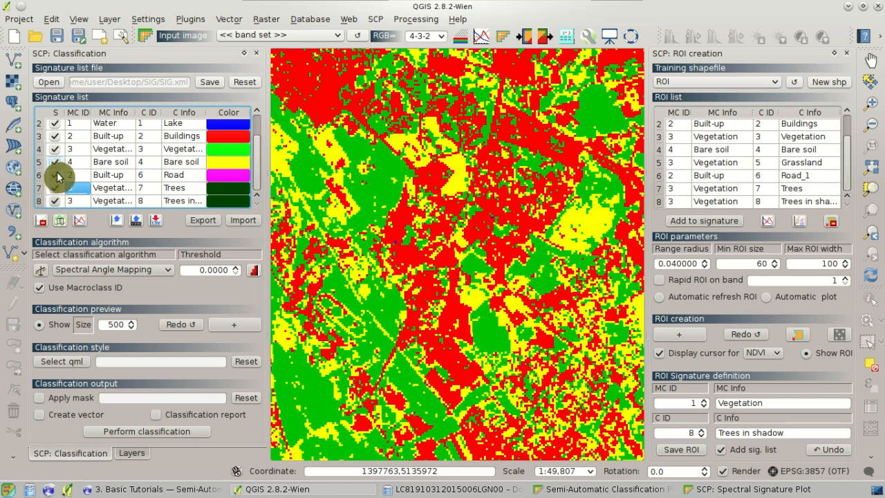
# - Exclude the Road signature and the Bare soil signature in turn, regenerating the classification preview after each exclusion
pyautogui.click(62, 176)
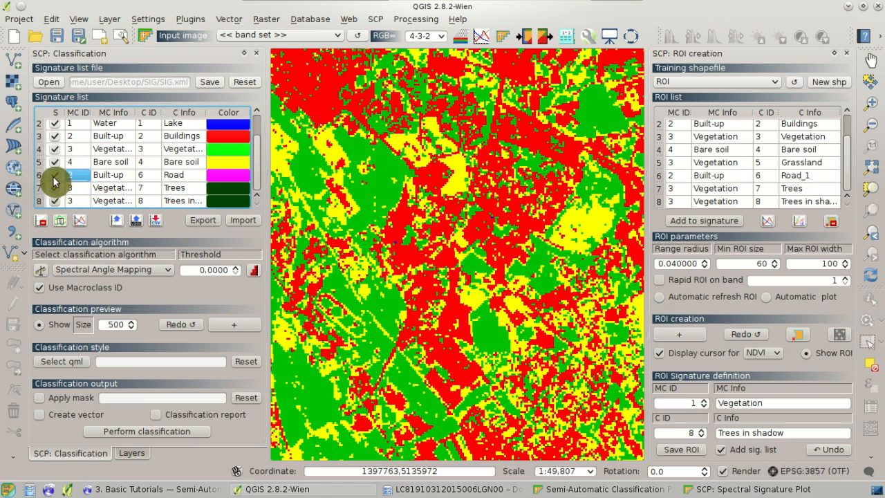
pyautogui.click(55, 177)
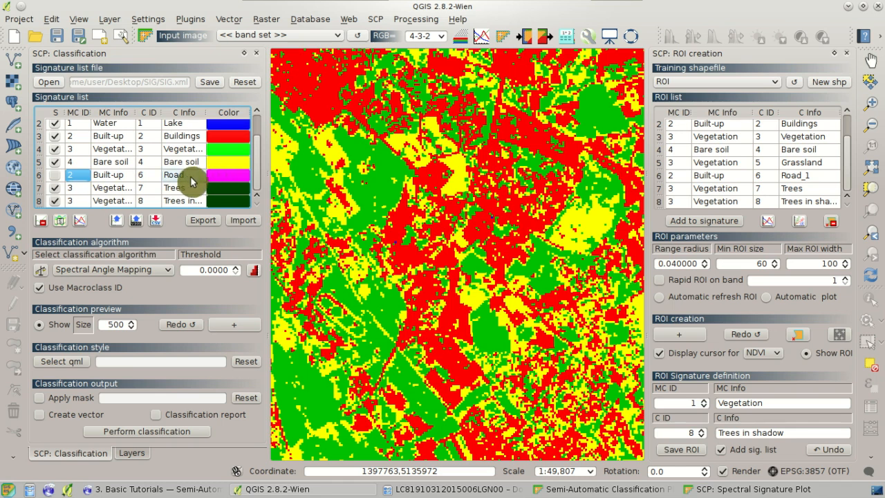
pyautogui.click(182, 324)
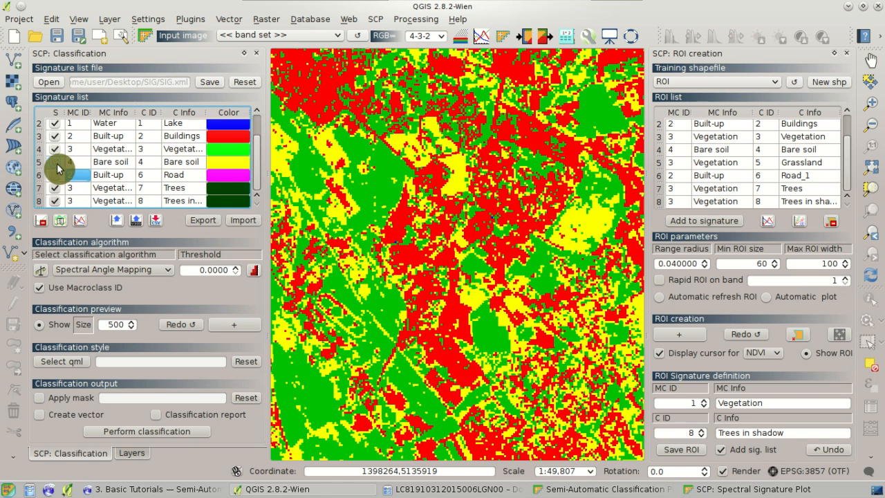
pyautogui.click(183, 325)
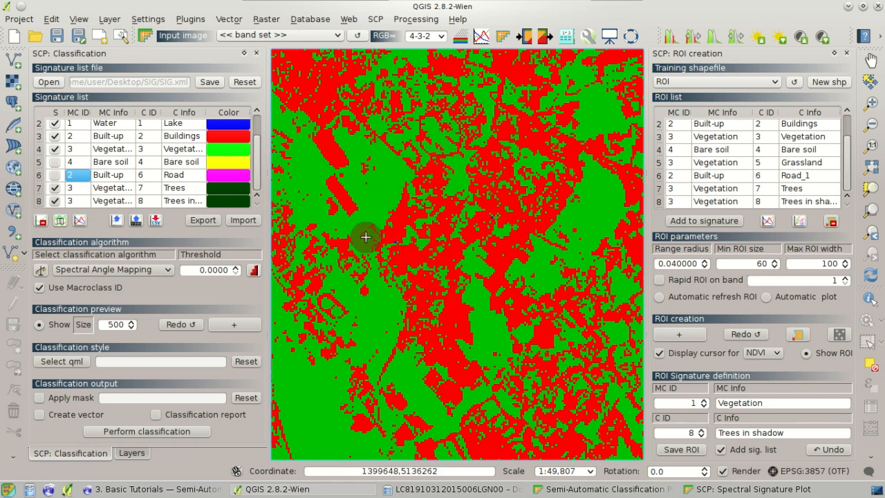
# - Include the Road and Bare soil signatures again and regenerate the classification preview
pyautogui.click(54, 175)
pyautogui.click(55, 162)
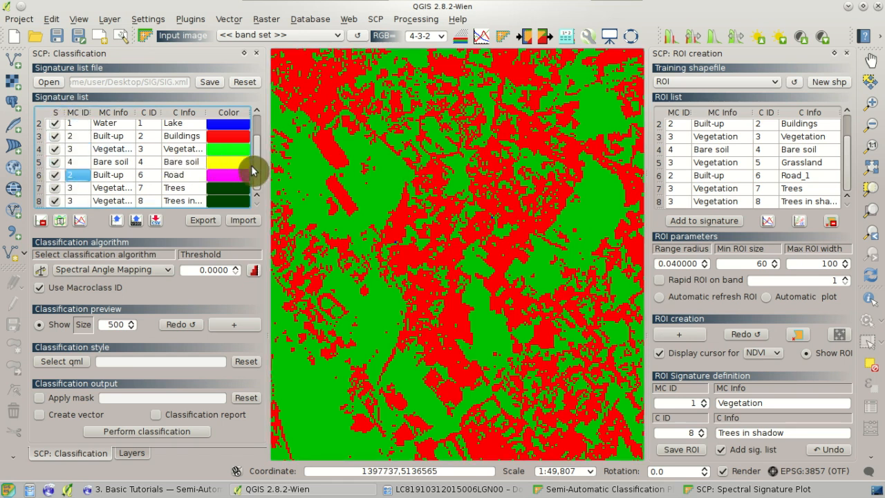
pyautogui.moveTo(258, 179)
pyautogui.mouseDown()
pyautogui.moveTo(259, 126)
pyautogui.moveTo(249, 192)
pyautogui.mouseUp()
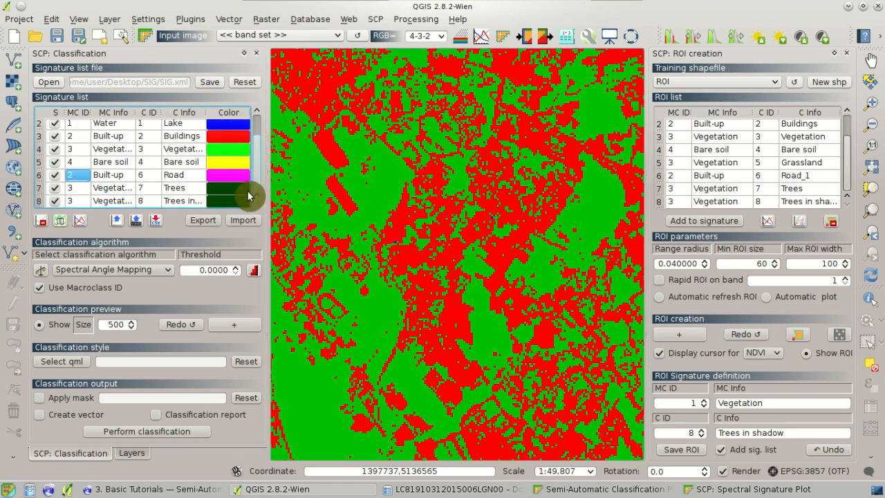
pyautogui.click(184, 325)
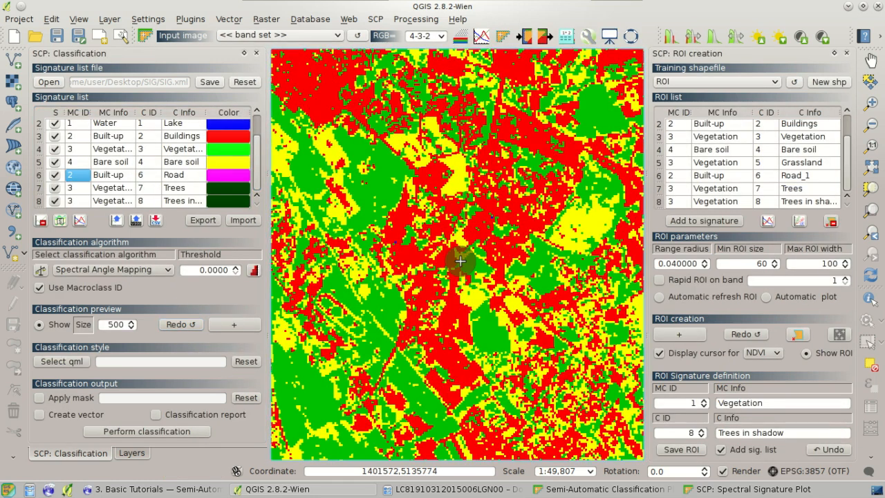
pyautogui.scroll(-1, 461, 261)
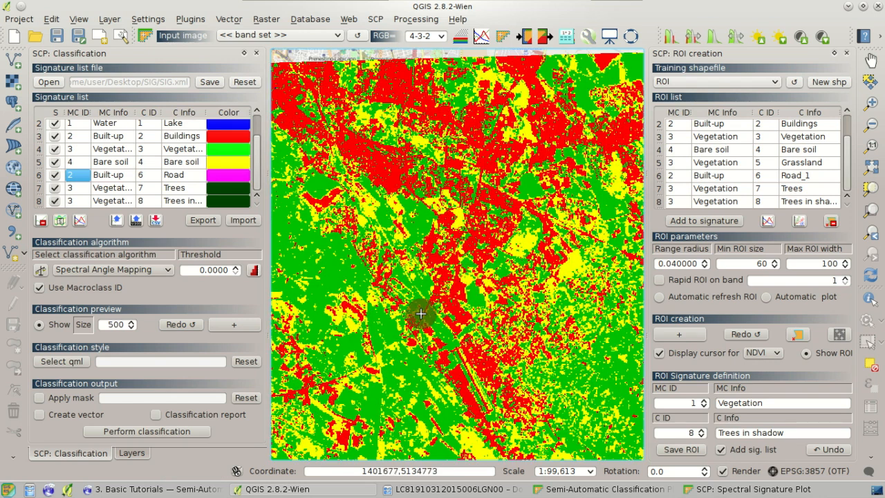
# - Start the full classification and create a folder named classification on the Desktop for its output
pyautogui.click(185, 439)
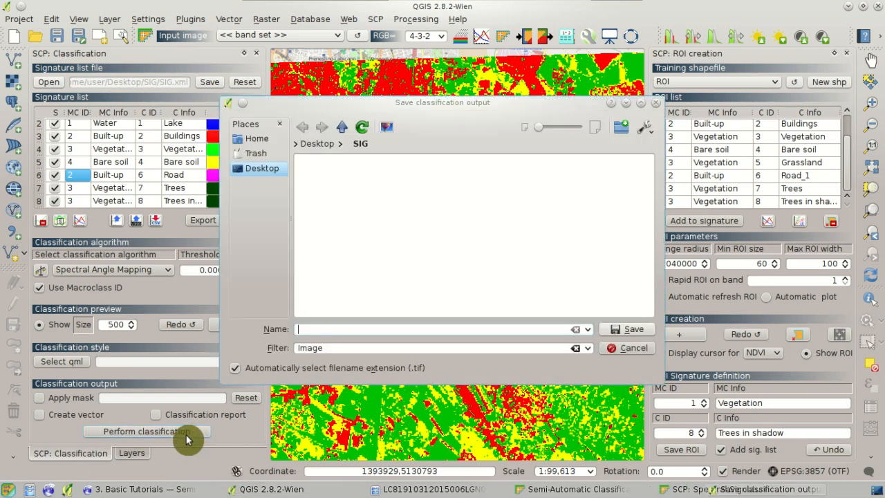
pyautogui.click(322, 147)
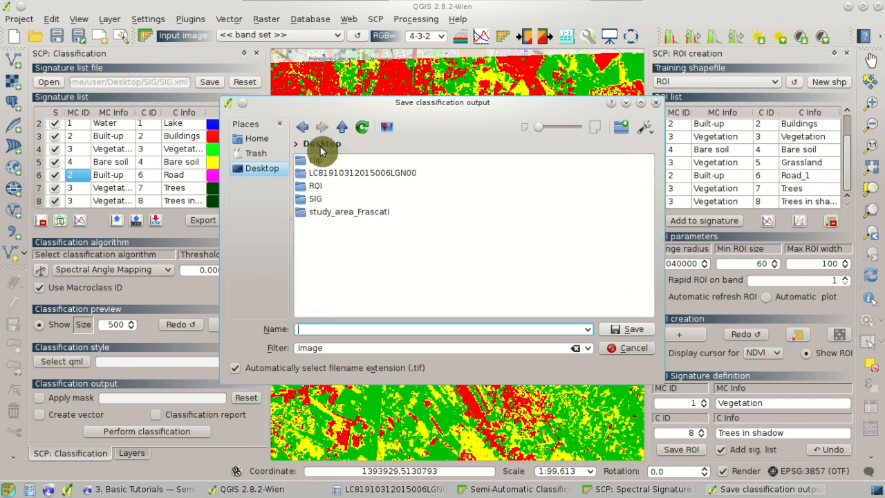
pyautogui.click(621, 127)
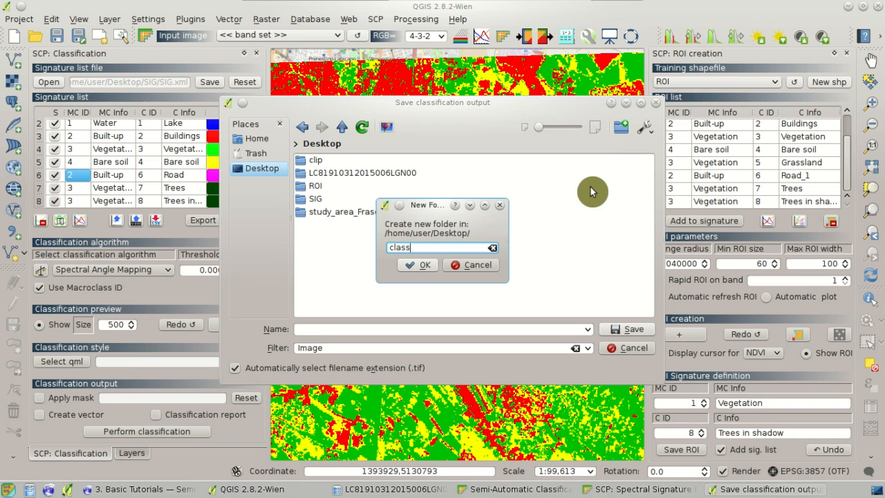
pyautogui.write('classification')
pyautogui.press('Return')
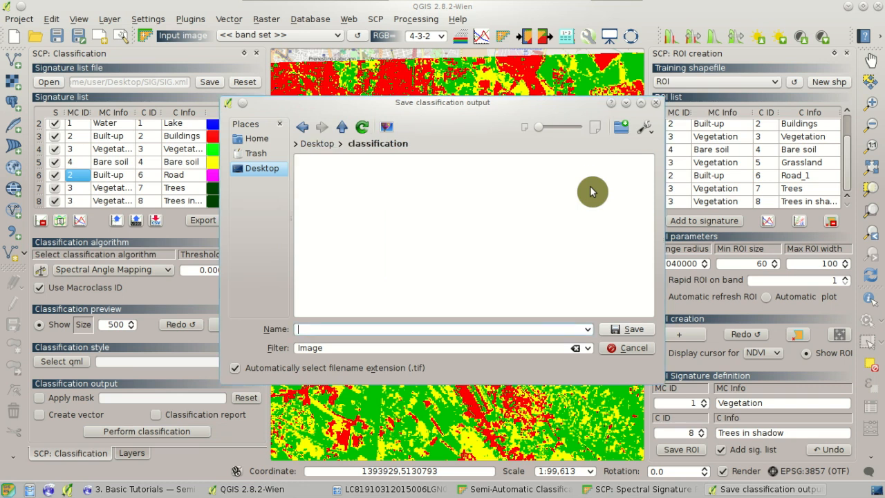
# - Save the classification output as classification.tif in the classification folder and run the classification
pyautogui.write('cl')
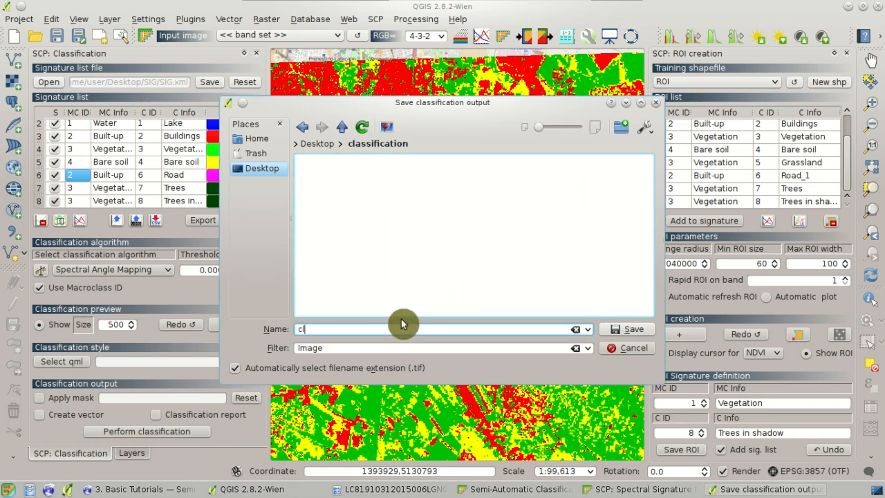
pyautogui.write('assification.tif')
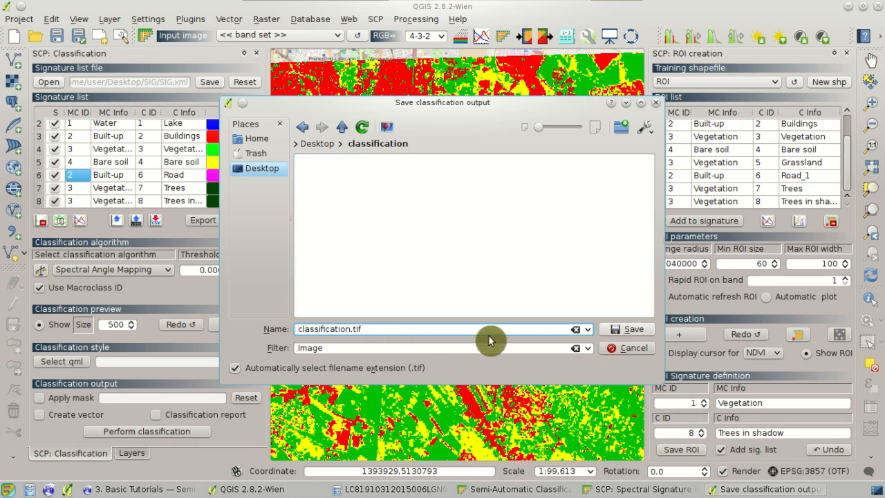
pyautogui.click(630, 332)
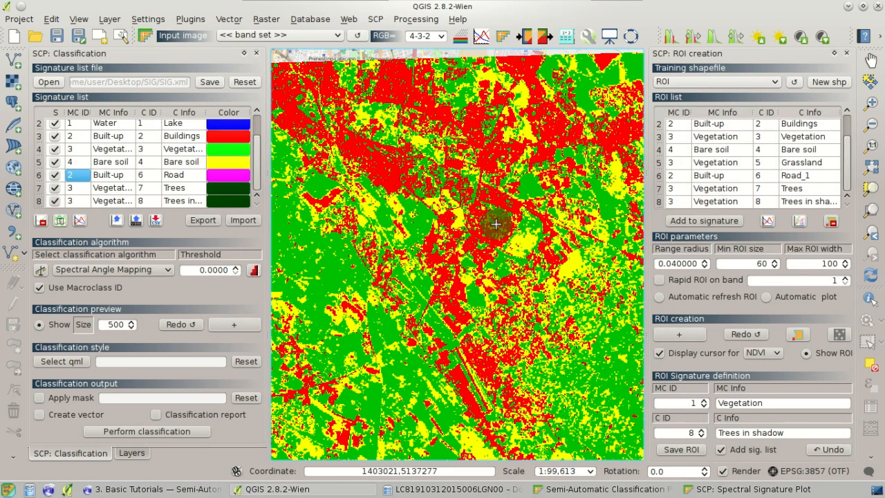
# - Move classification.tif to the top of the layer list, and hide and collapse the Class_temp_group of previews
pyautogui.scroll(-1, 495, 223)
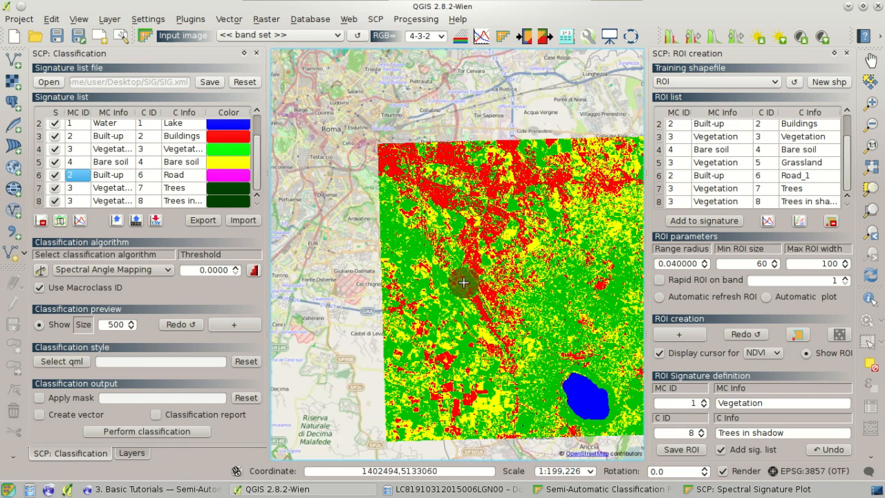
pyautogui.click(131, 453)
pyautogui.moveTo(111, 101); pyautogui.dragTo(185, 87)
pyautogui.click(54, 152)
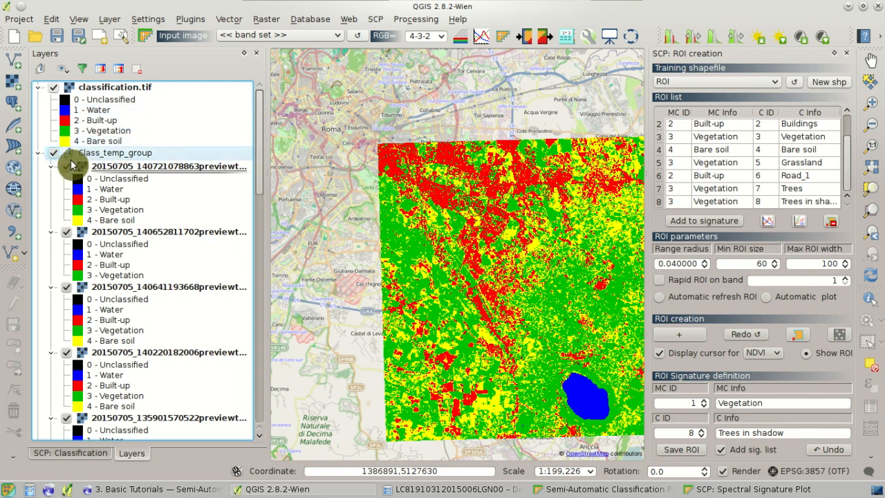
pyautogui.click(38, 153)
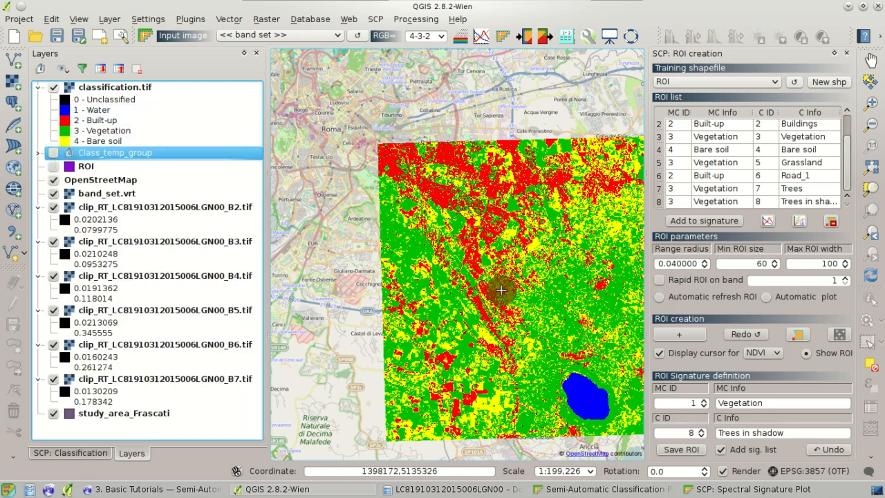
# - Compare classification.tif with OpenStreetMap around Ciampino by hiding and showing the classification, and finish with the view at that layer's full extent
pyautogui.scroll(2, 515, 302)
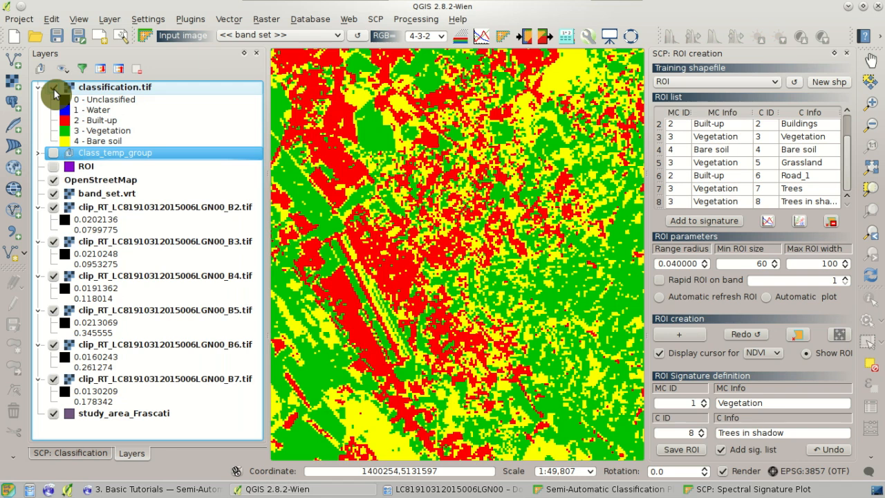
pyautogui.click(54, 89)
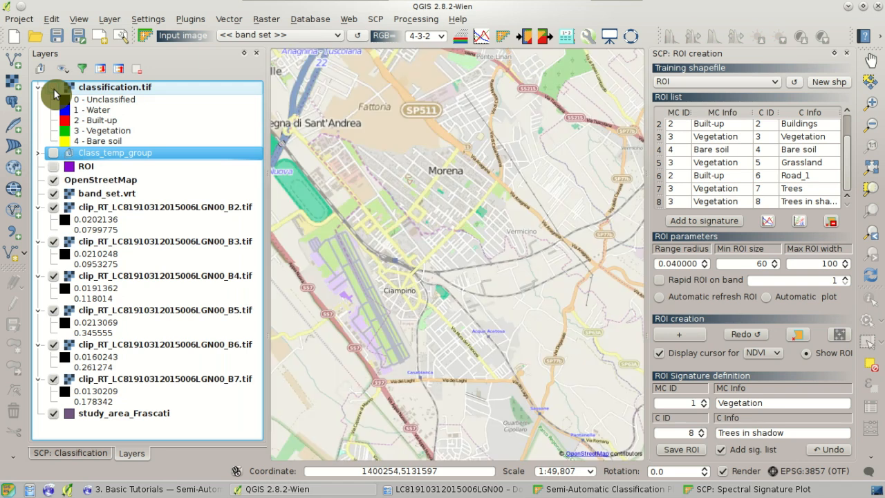
pyautogui.scroll(2, 474, 231)
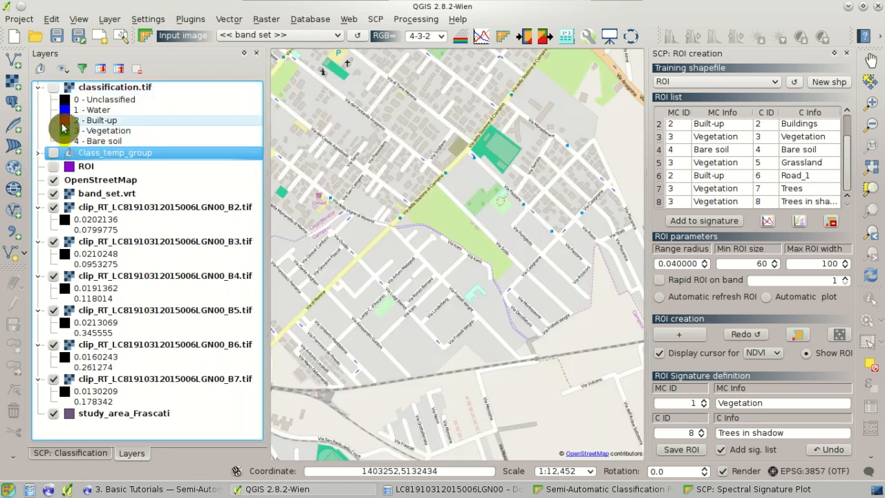
pyautogui.click(55, 90)
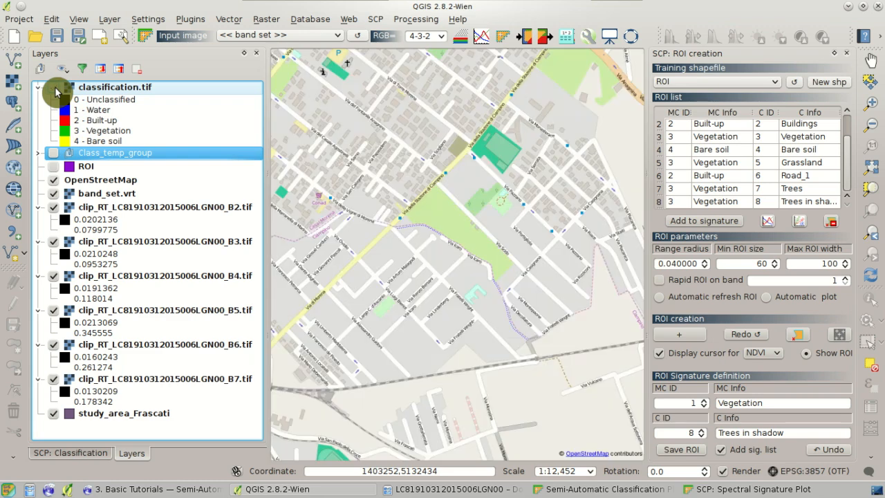
pyautogui.click(56, 89)
pyautogui.scroll(-3, 509, 222)
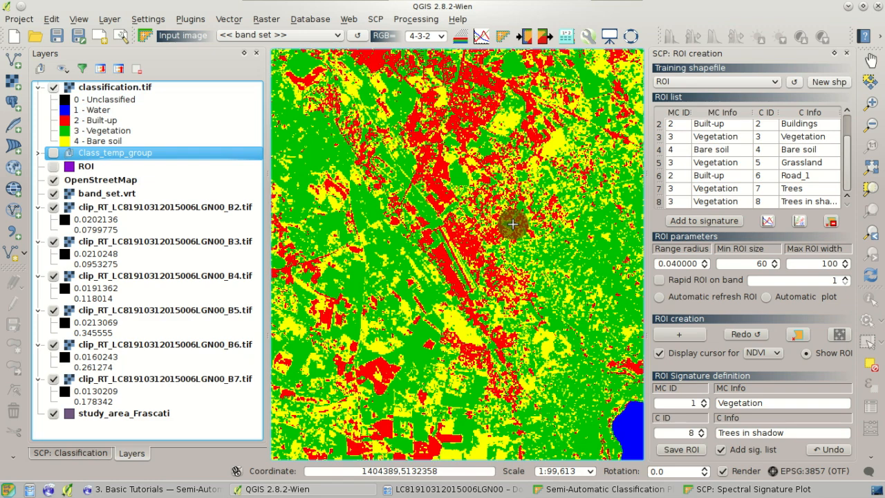
pyautogui.scroll(-1, 512, 223)
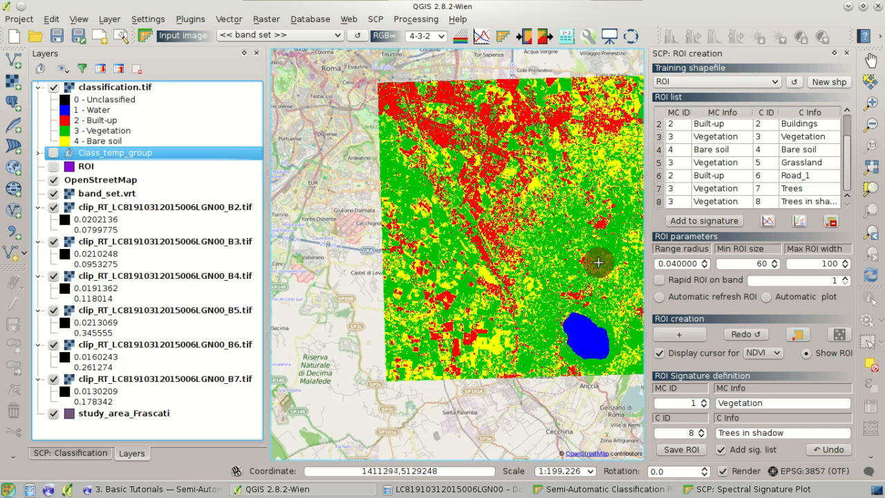
pyautogui.rightClick(93, 90)
pyautogui.click(116, 95)
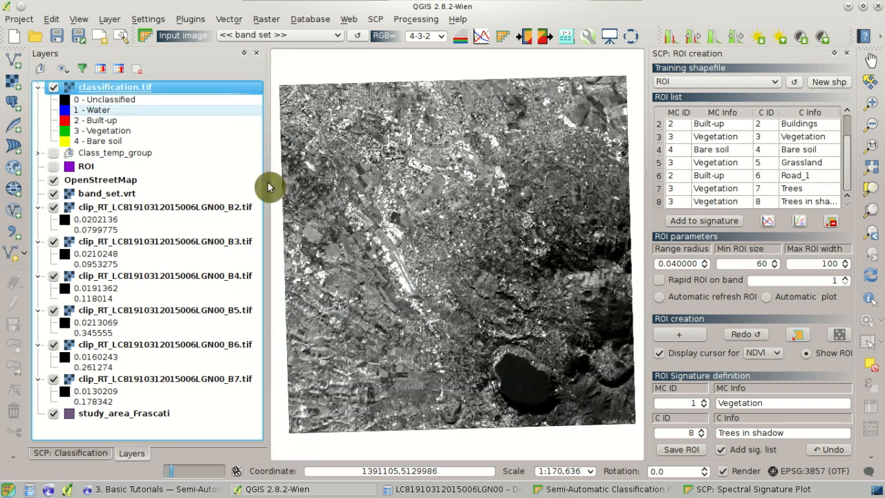